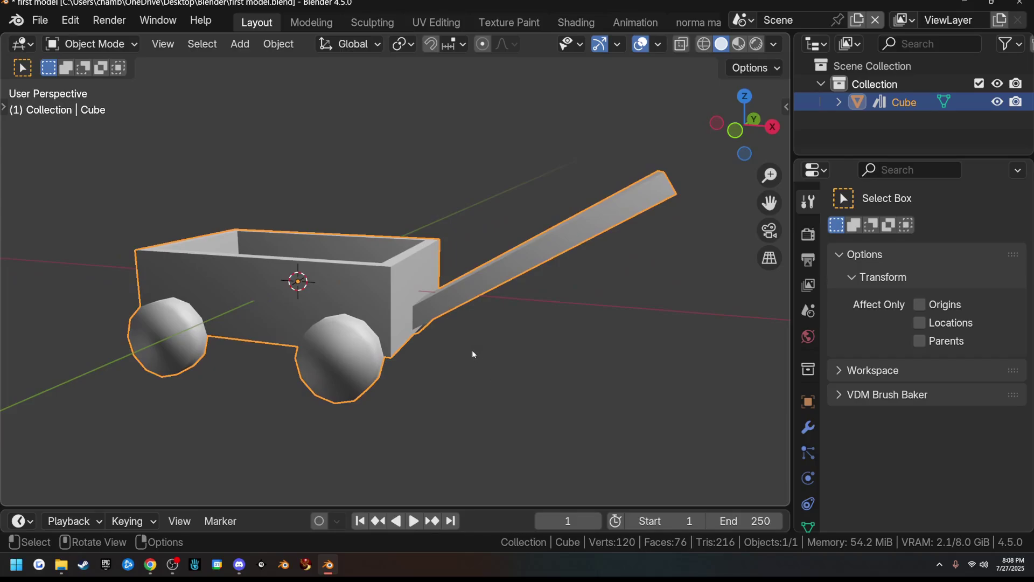
# Step: Enlarge the Outliner area and split the Properties editor below it horizontally into two stacked areas
pyautogui.moveTo(500, 396); pyautogui.dragTo(438, 346, button='middle')
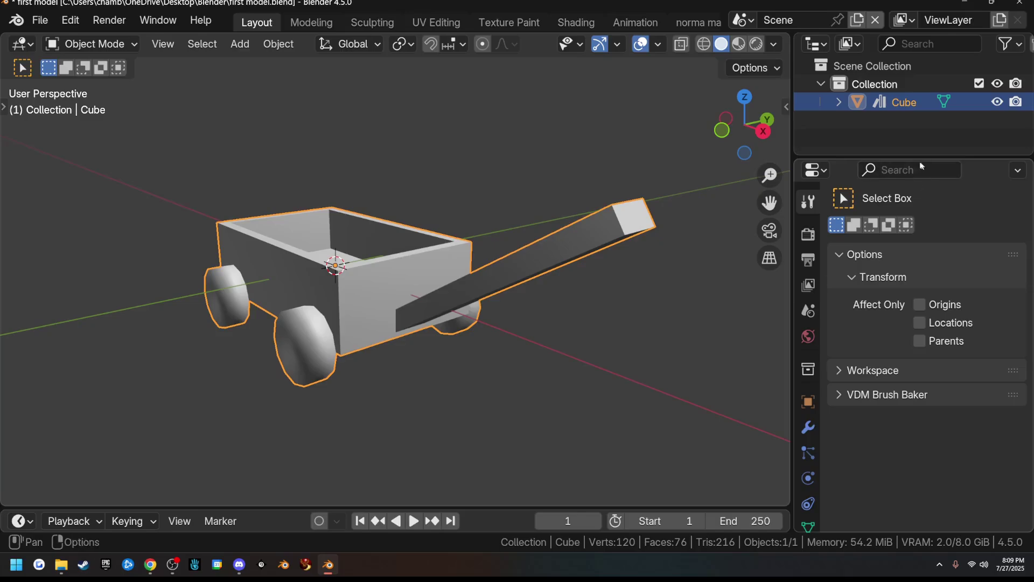
pyautogui.moveTo(920, 154); pyautogui.dragTo(830, 205)
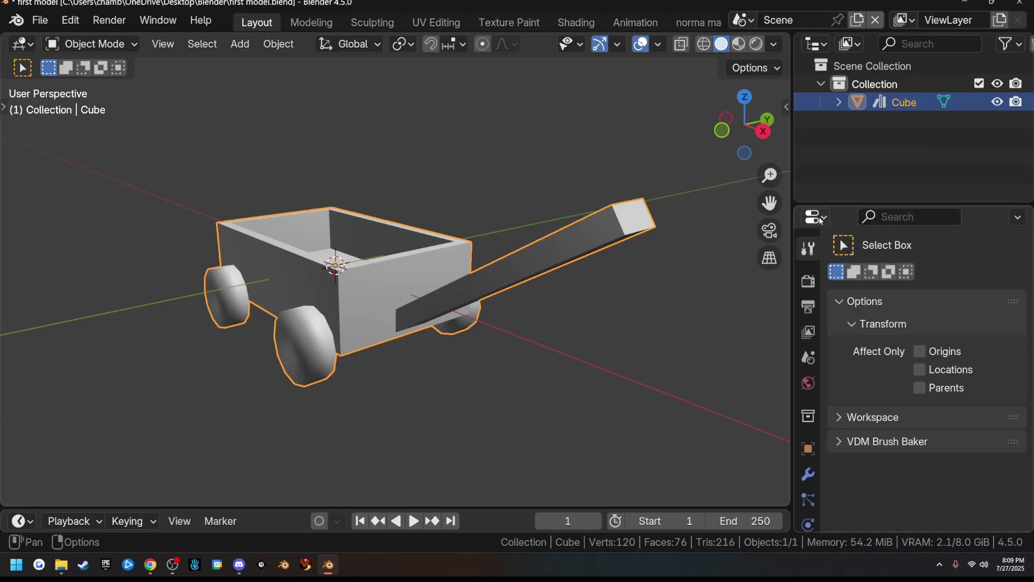
pyautogui.rightClick(906, 203)
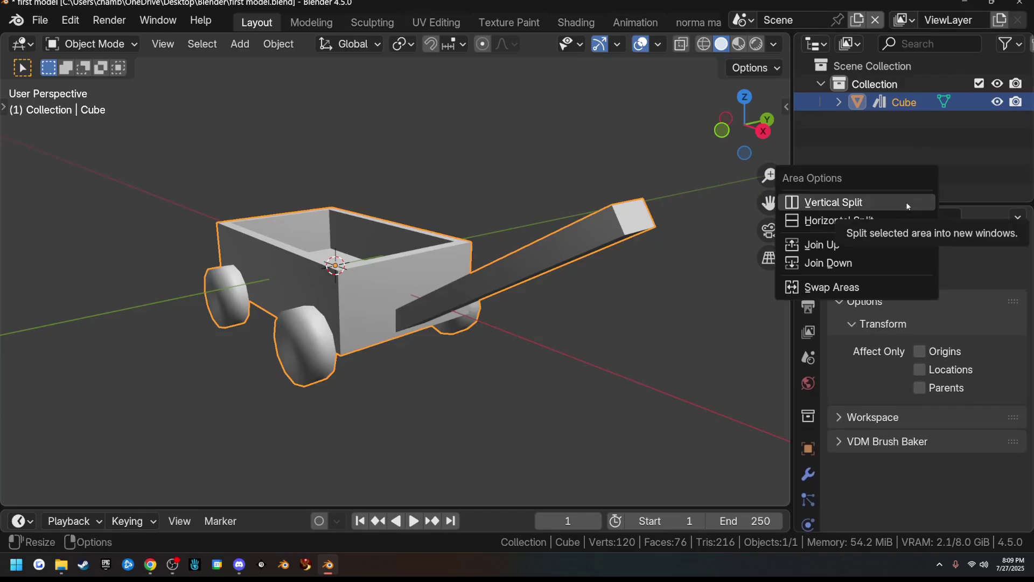
pyautogui.click(876, 213)
pyautogui.click(904, 365)
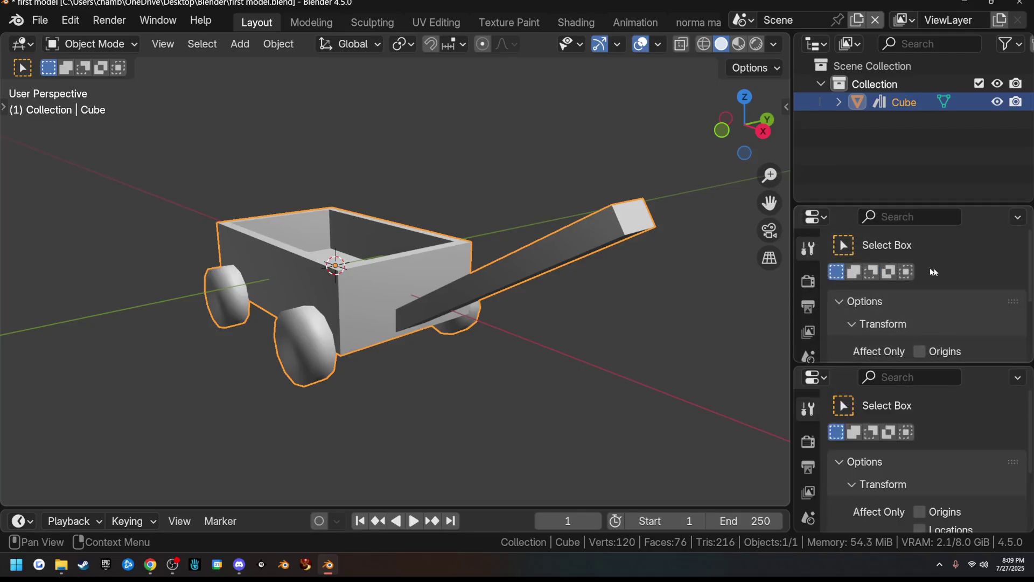
# Step: Change the upper of the two split areas to an Image Editor and load the red Radio Flyer wagon reference photo
pyautogui.click(815, 217)
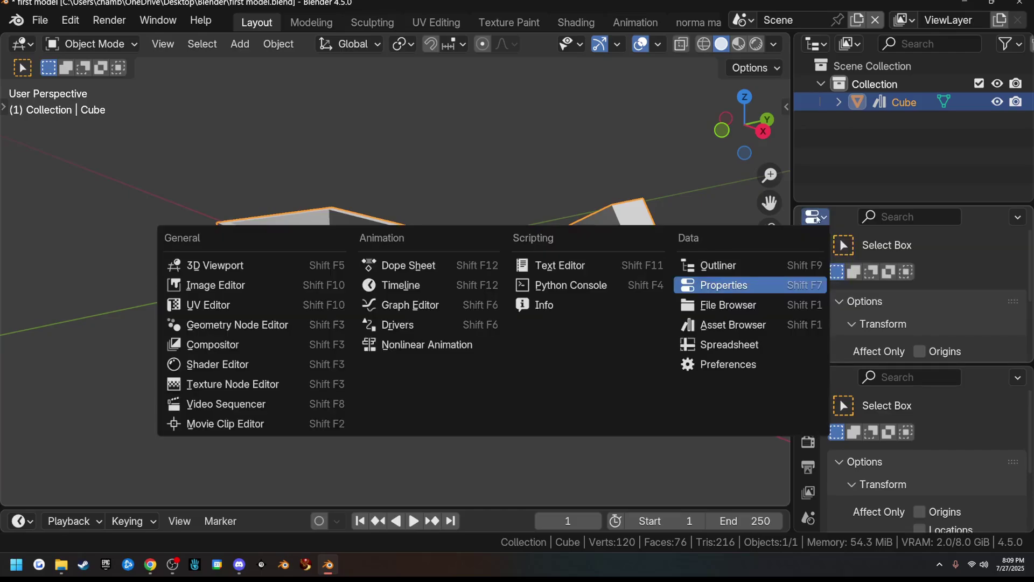
pyautogui.click(262, 283)
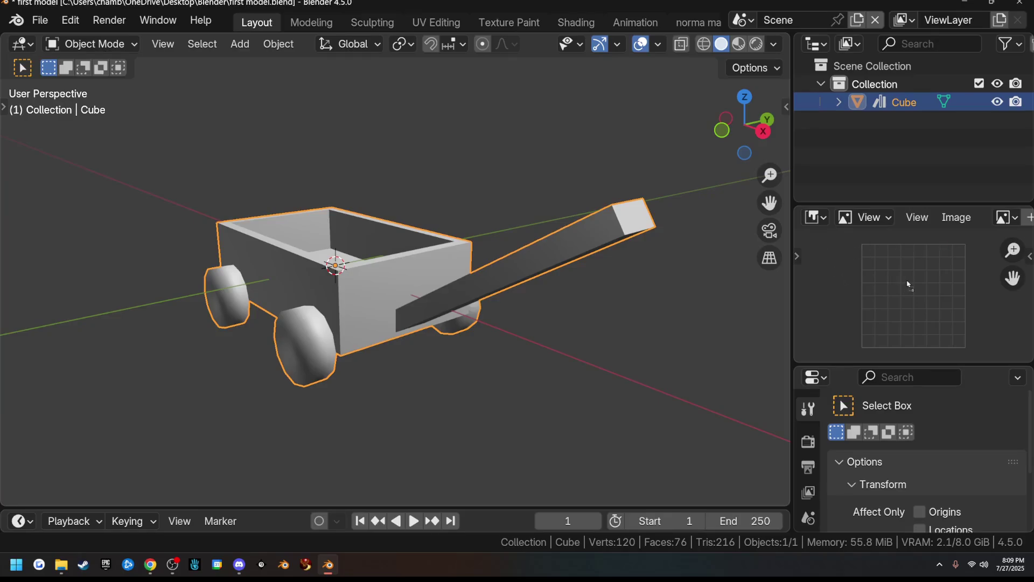
pyautogui.moveTo(908, 285); pyautogui.dragTo(907, 285)
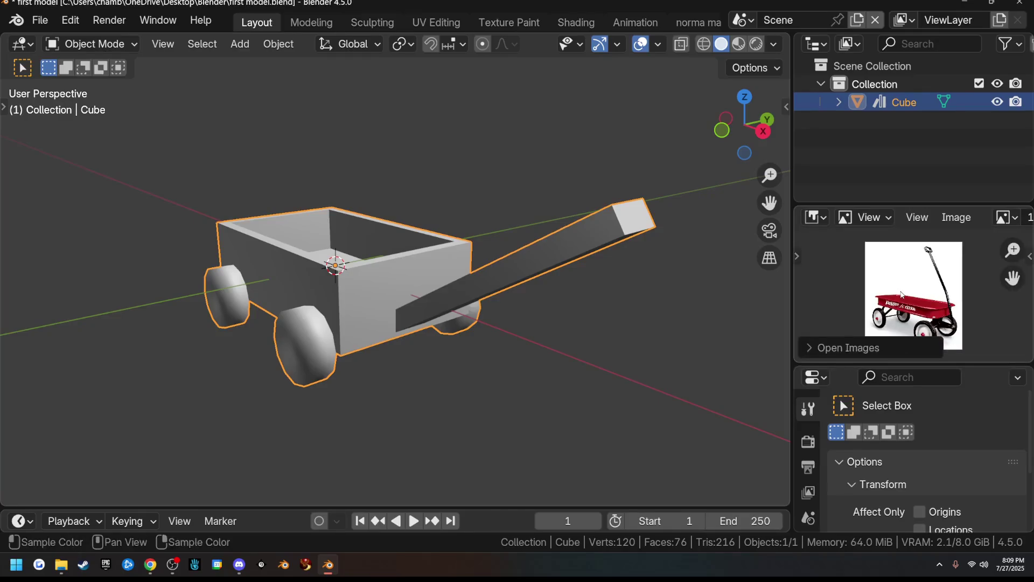
pyautogui.scroll(2, 922, 279)
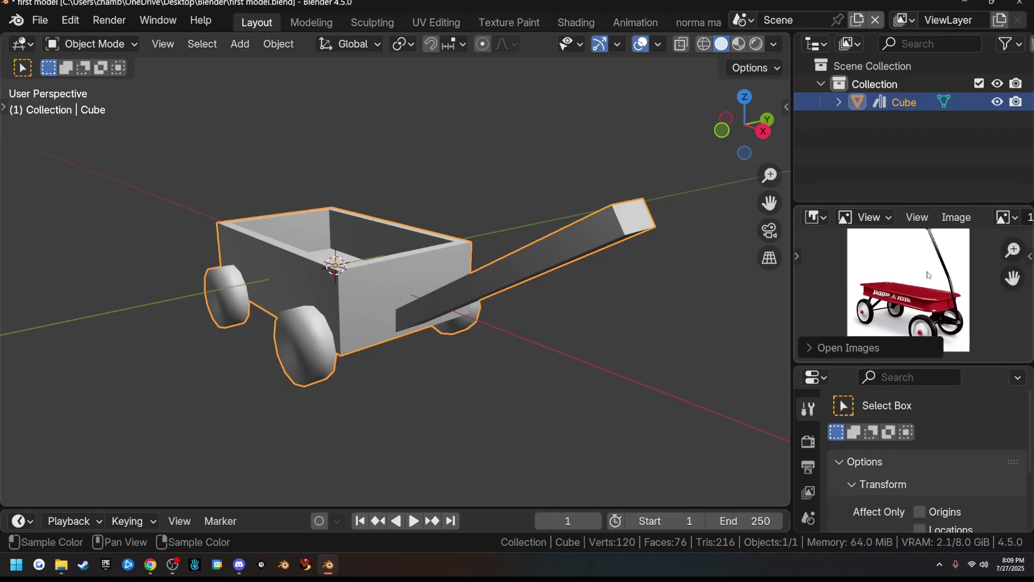
pyautogui.scroll(5, 929, 276)
pyautogui.moveTo(929, 276); pyautogui.dragTo(932, 249, button='middle')
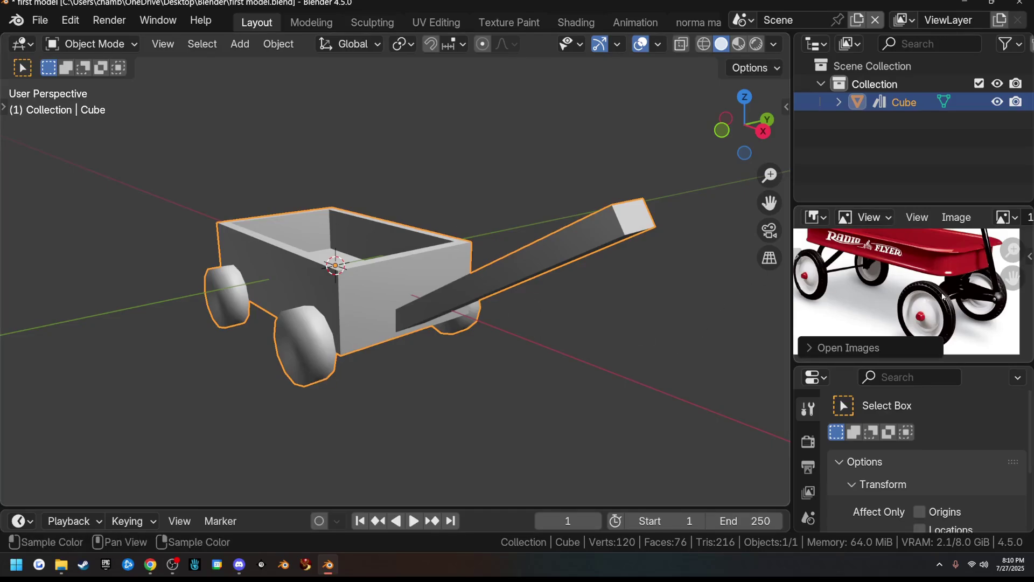
pyautogui.moveTo(542, 359); pyautogui.dragTo(342, 355, button='middle')
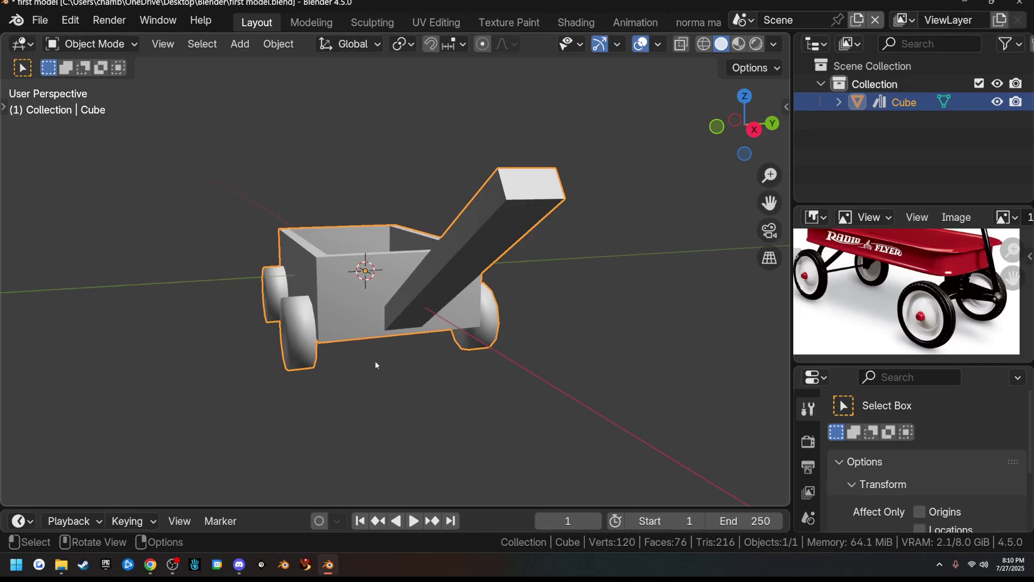
pyautogui.press('Tab')
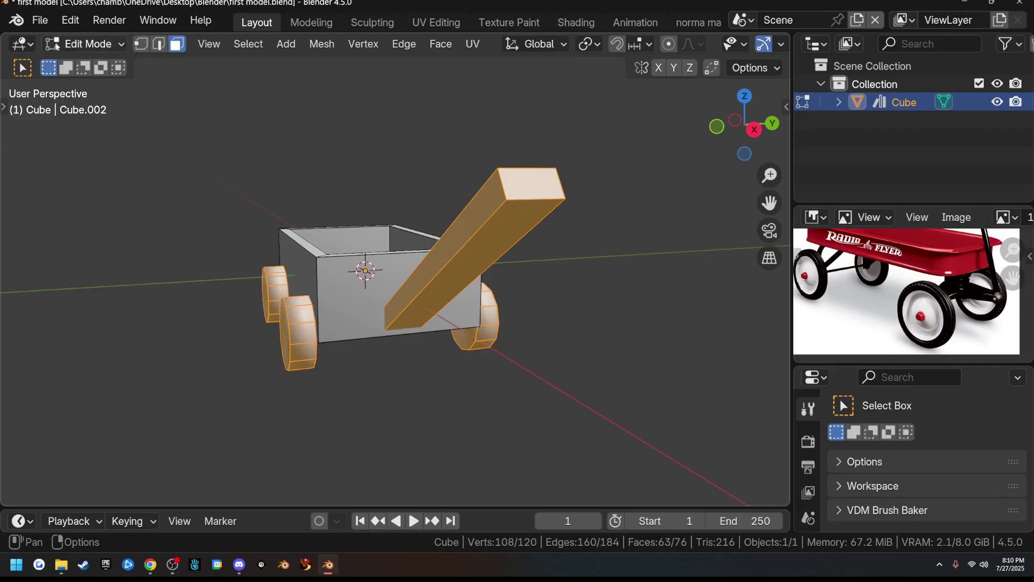
pyautogui.press('Tab')
pyautogui.press('Tab')
pyautogui.press('Tab')
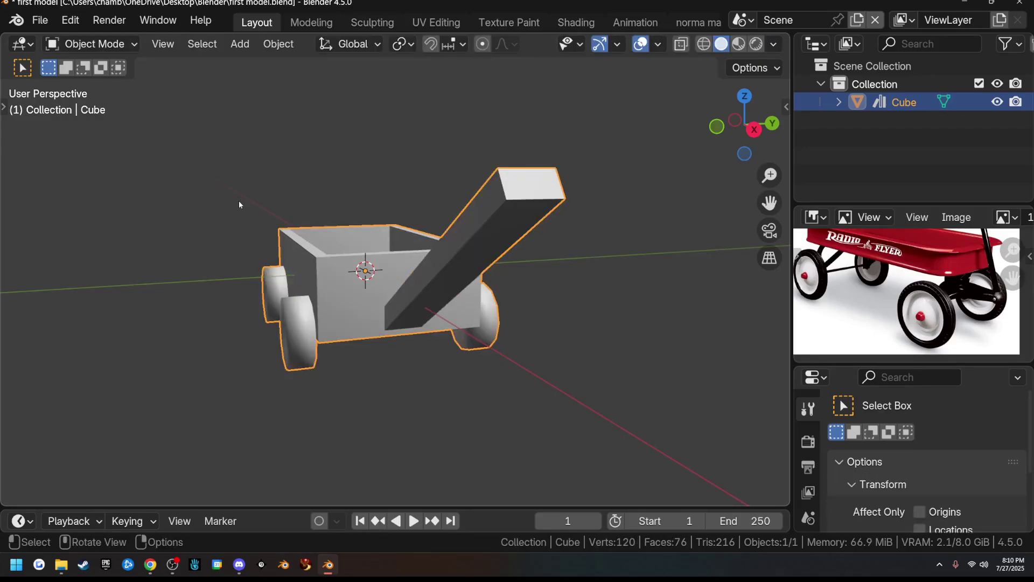
pyautogui.press('Tab')
pyautogui.press('Tab')
pyautogui.moveTo(437, 281); pyautogui.dragTo(468, 368, button='middle')
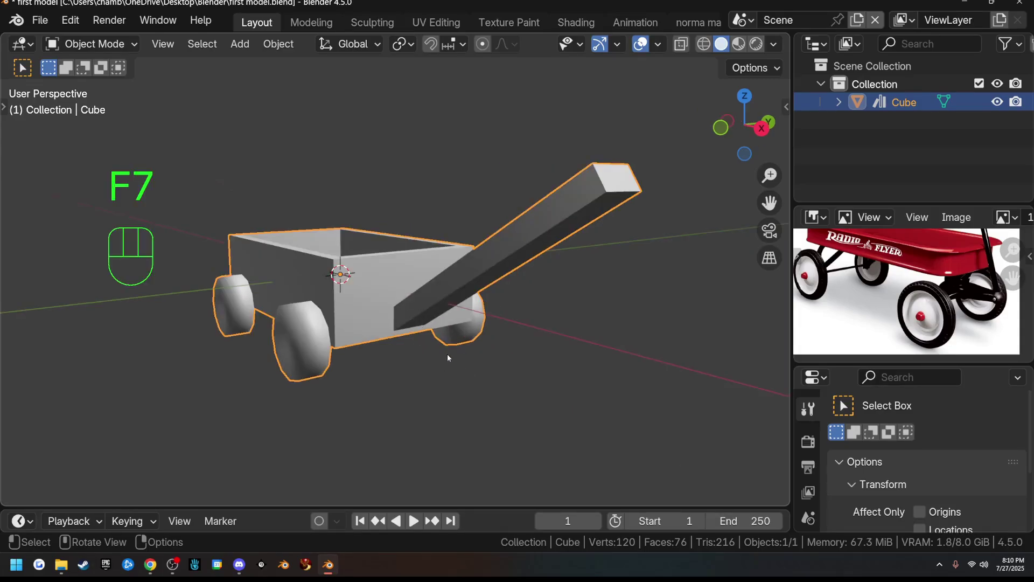
# Step: In Edit Mode, move the outer face of the wagon's near front wheel about 0.0216 m along Y to make the wheel thinner
pyautogui.press('Tab')
pyautogui.moveTo(505, 331)
pyautogui.mouseDown(button='middle')
pyautogui.moveTo(487, 363)
pyautogui.moveTo(512, 335)
pyautogui.mouseUp(button='middle')
pyautogui.scroll(2, 364, 392)
pyautogui.keyDown('shift'); pyautogui.moveTo(358, 395); pyautogui.dragTo(446, 355, button='middle'); pyautogui.keyUp('shift')
pyautogui.click(379, 351)
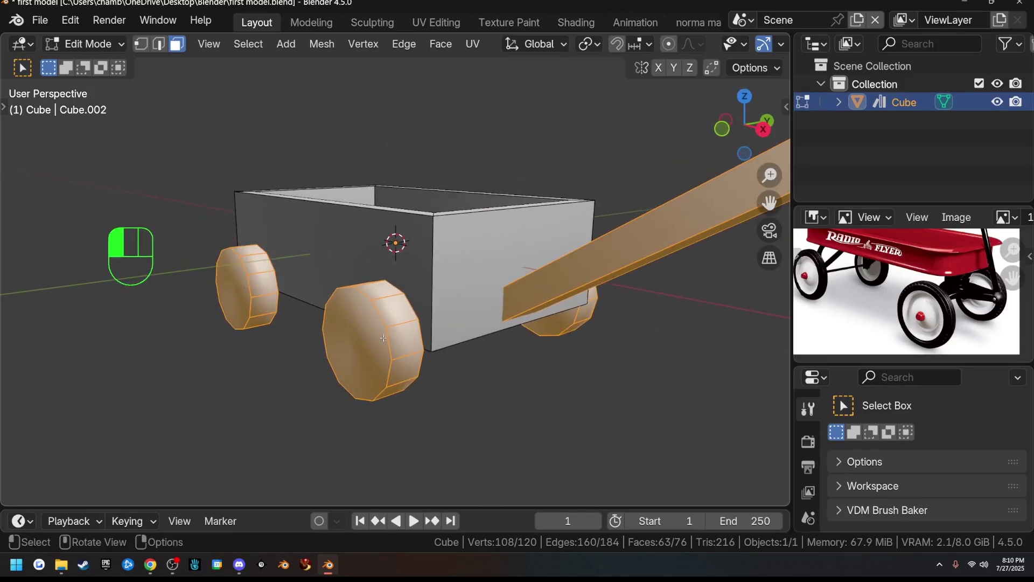
pyautogui.moveTo(373, 342); pyautogui.dragTo(399, 313, button='middle')
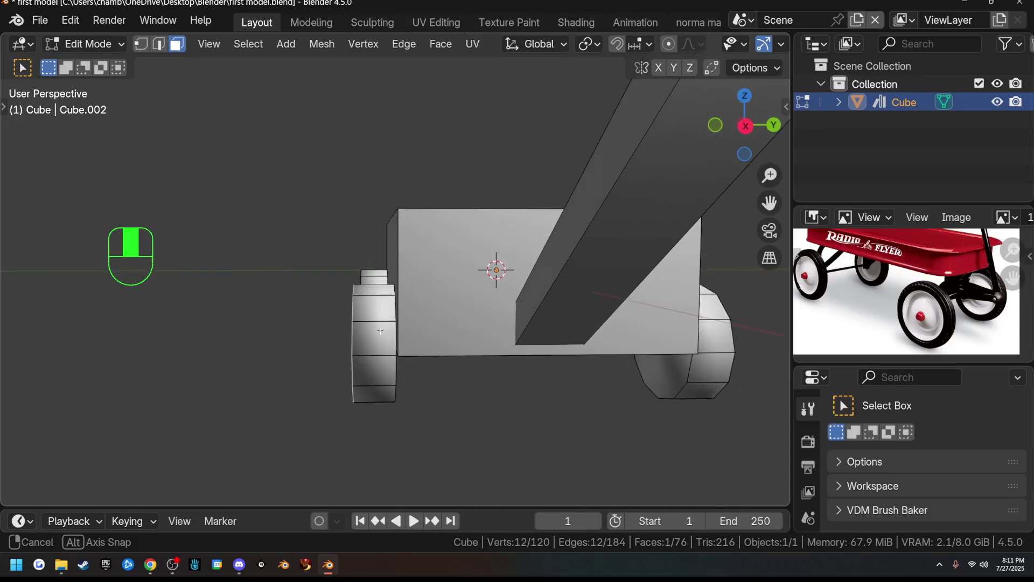
pyautogui.scroll(3, 885, 312)
pyautogui.moveTo(886, 313); pyautogui.dragTo(864, 283, button='middle')
pyautogui.moveTo(412, 340); pyautogui.dragTo(445, 364, button='middle')
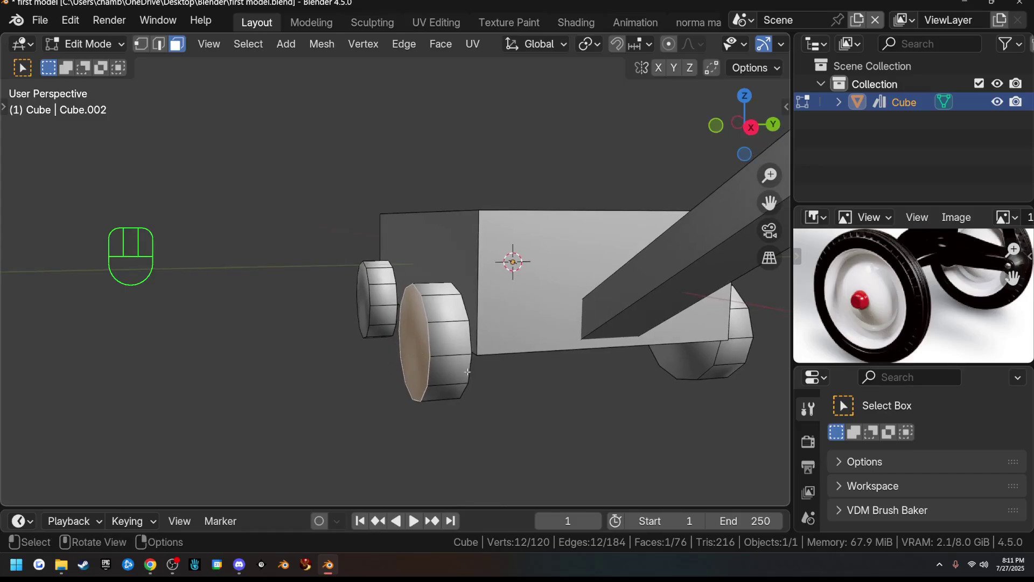
pyautogui.press('g')
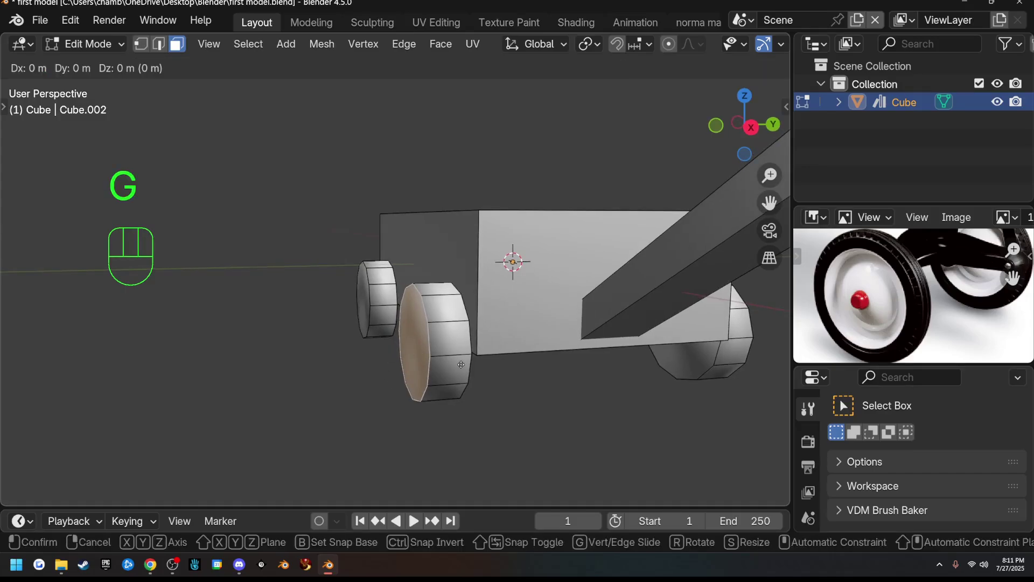
pyautogui.press('y')
pyautogui.click(478, 361)
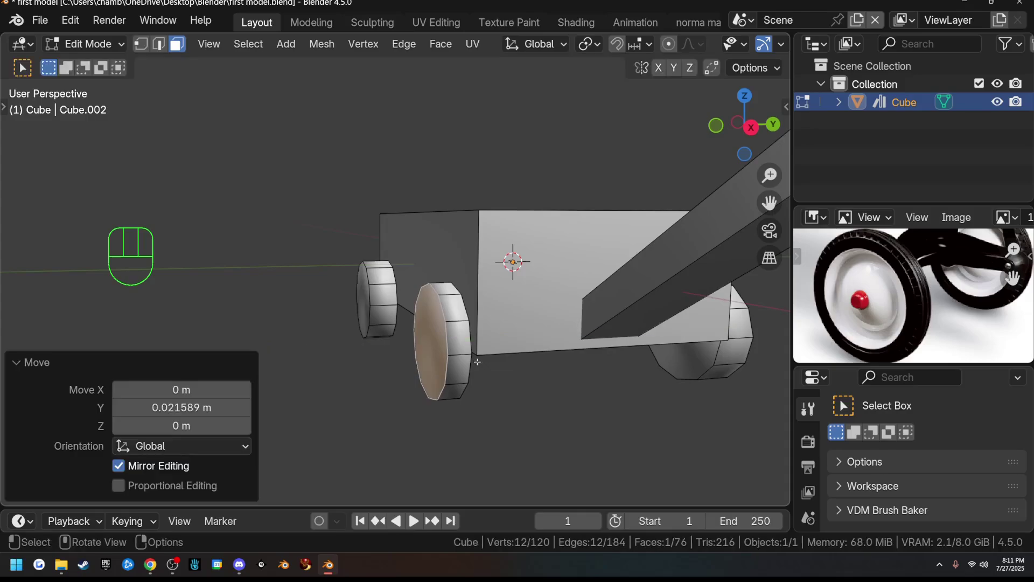
# Step: Inset the front wheel's outer face by about 0.0194 m to form the tire rim
pyautogui.moveTo(539, 343); pyautogui.dragTo(431, 337, button='middle')
pyautogui.scroll(2, 422, 328)
pyautogui.keyDown('shift'); pyautogui.moveTo(453, 345); pyautogui.dragTo(472, 324, button='middle'); pyautogui.keyUp('shift')
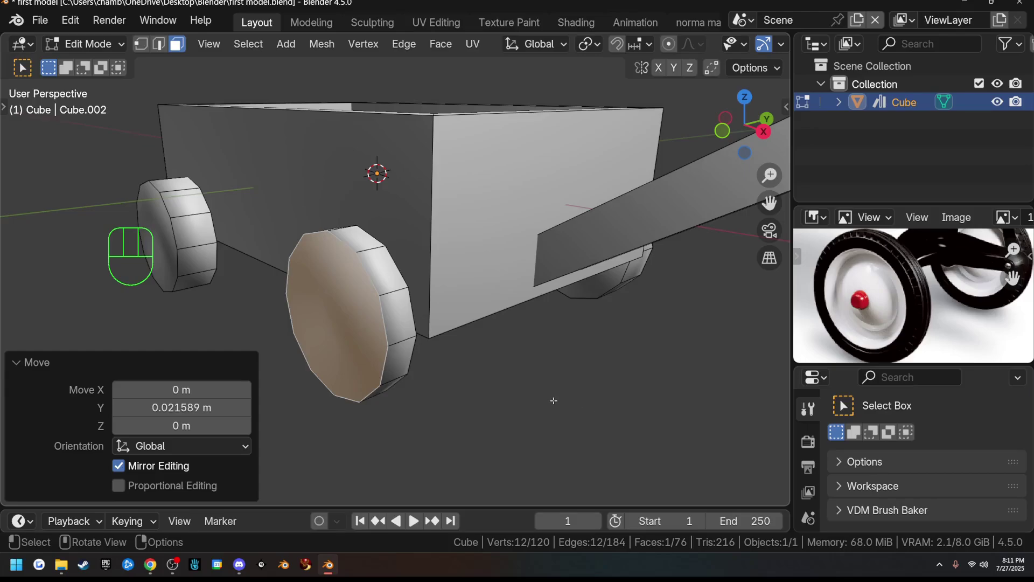
pyautogui.press('i')
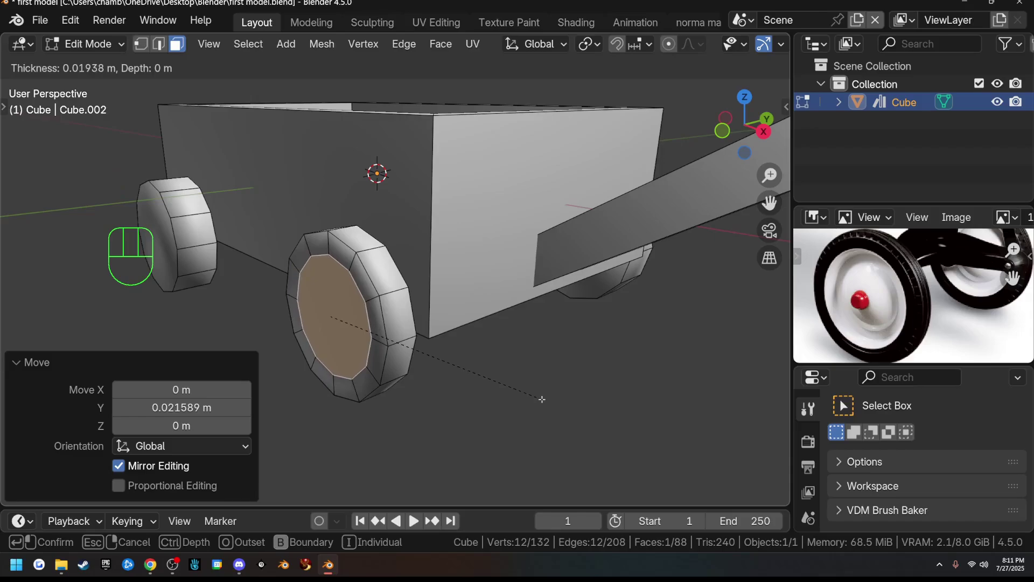
pyautogui.click(542, 399)
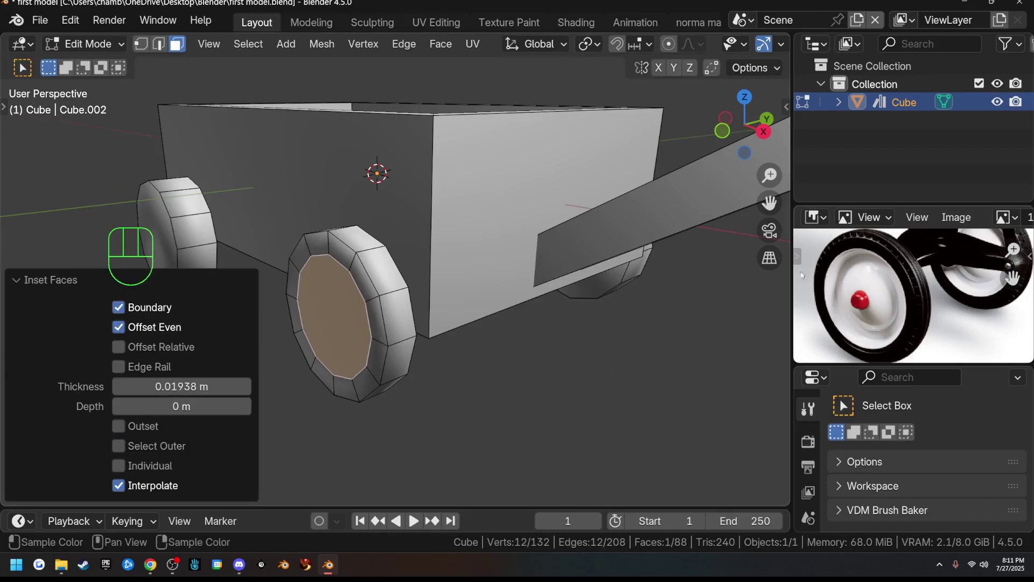
# Step: Extrude the inset wheel face about 0.0112 m inward to recess the hub area
pyautogui.moveTo(479, 414)
pyautogui.mouseDown(button='middle')
pyautogui.moveTo(490, 415)
pyautogui.moveTo(472, 409)
pyautogui.mouseUp(button='middle')
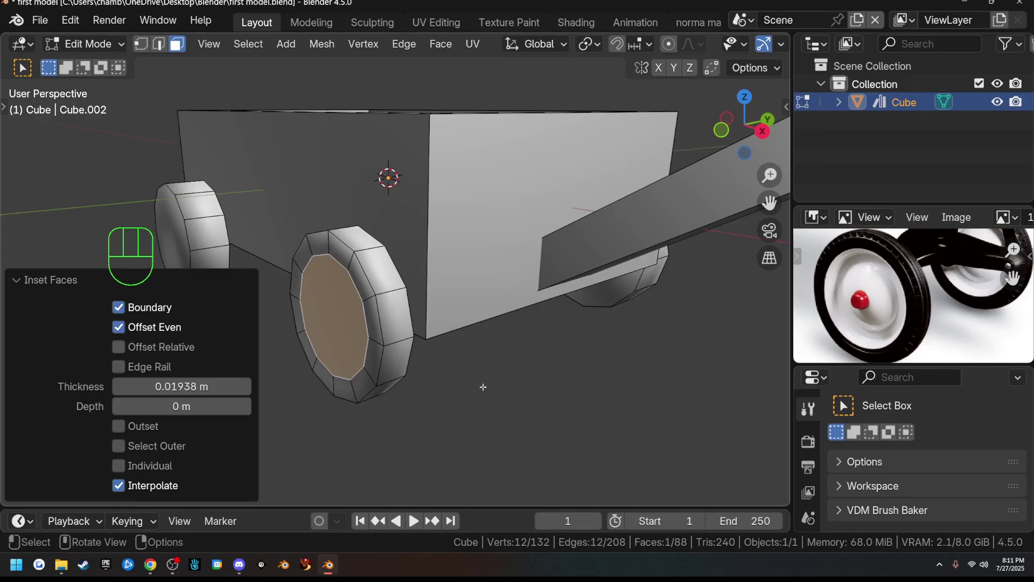
pyautogui.press('e')
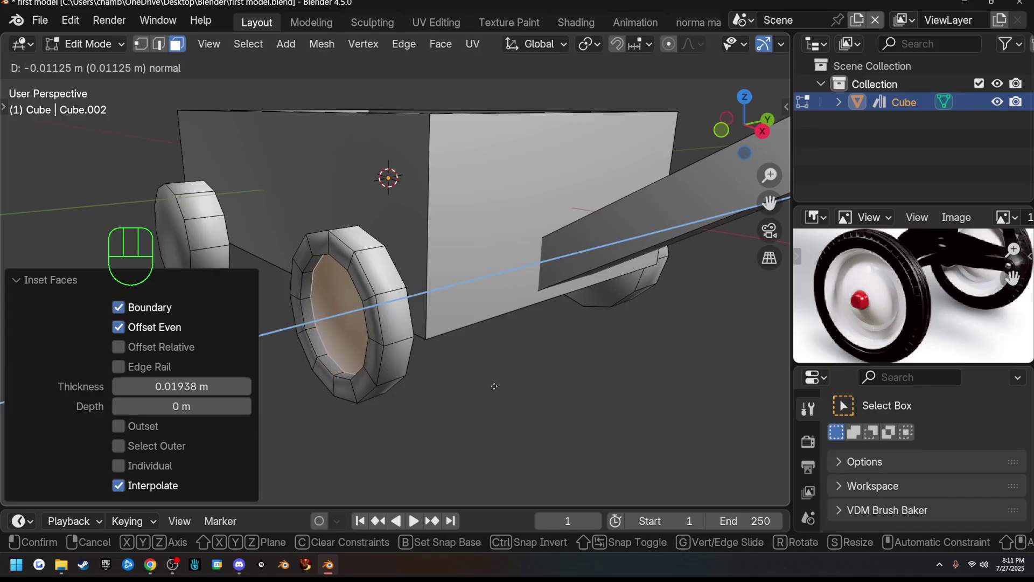
pyautogui.click(493, 382)
# Step: Inset the recessed wheel face by about 0.0155 m and move the inner face about -0.0052 m along global Y
pyautogui.moveTo(492, 381)
pyautogui.mouseDown(button='middle')
pyautogui.moveTo(480, 383)
pyautogui.moveTo(554, 364)
pyautogui.moveTo(547, 380)
pyautogui.moveTo(488, 398)
pyautogui.mouseUp(button='middle')
pyautogui.scroll(1, 536, 386)
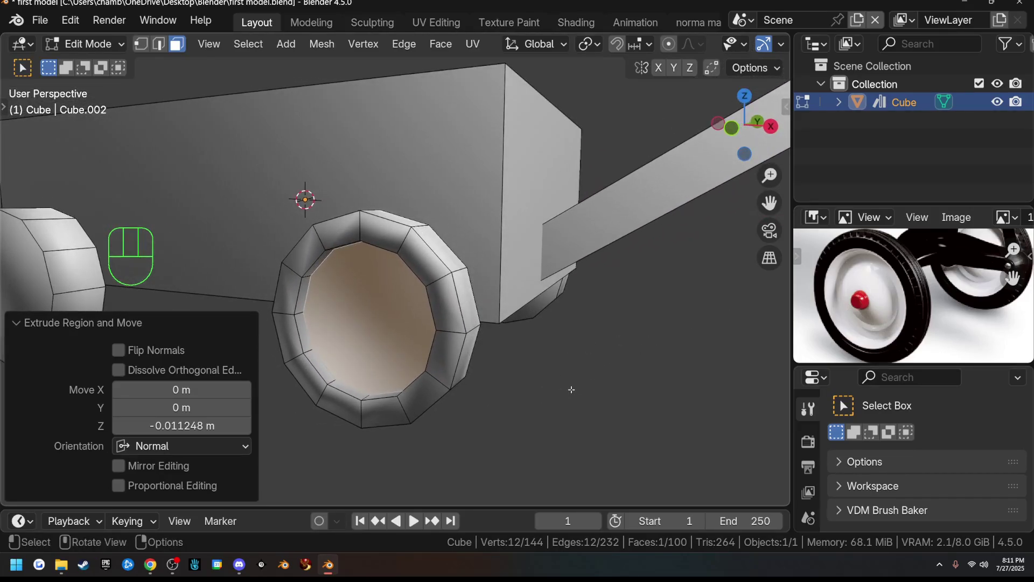
pyautogui.press('i')
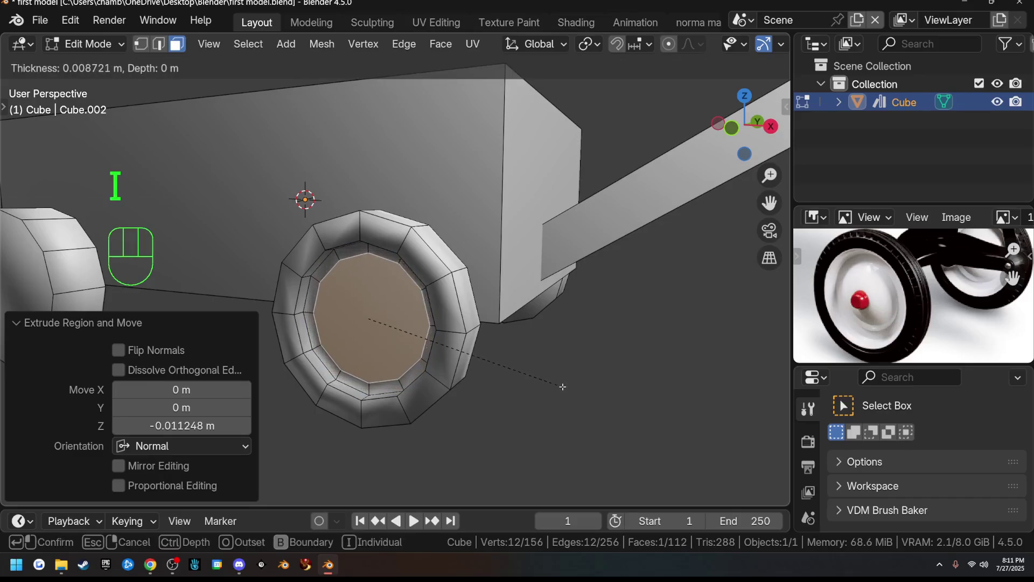
pyautogui.click(558, 386)
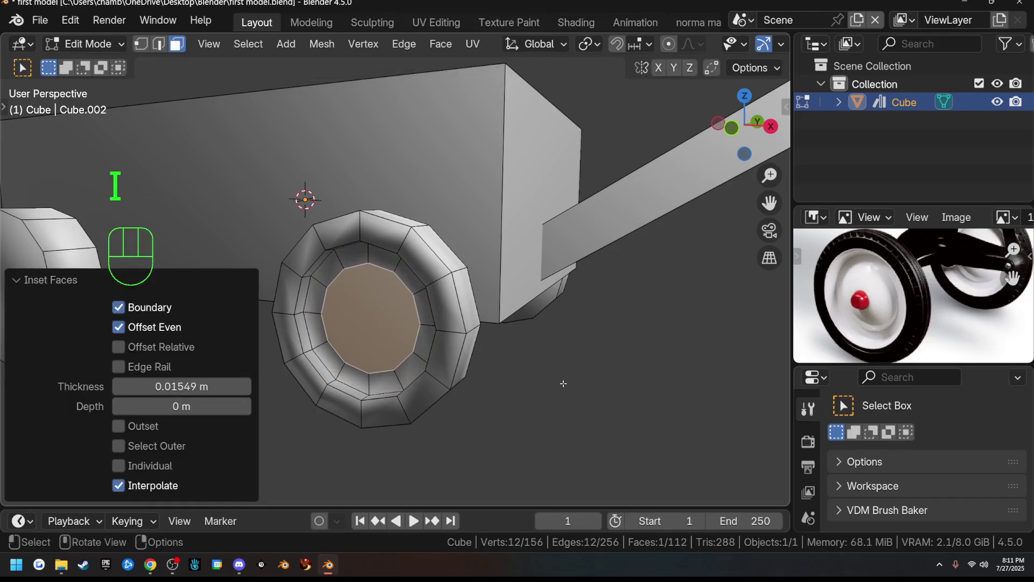
pyautogui.moveTo(563, 384); pyautogui.dragTo(525, 388, button='middle')
pyautogui.press('g')
pyautogui.press('y')
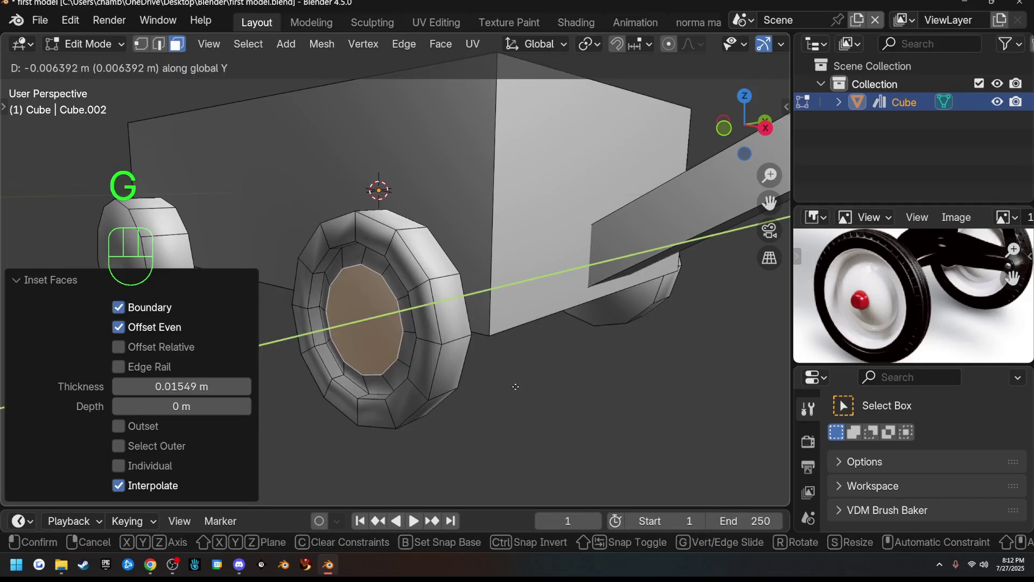
pyautogui.click(516, 386)
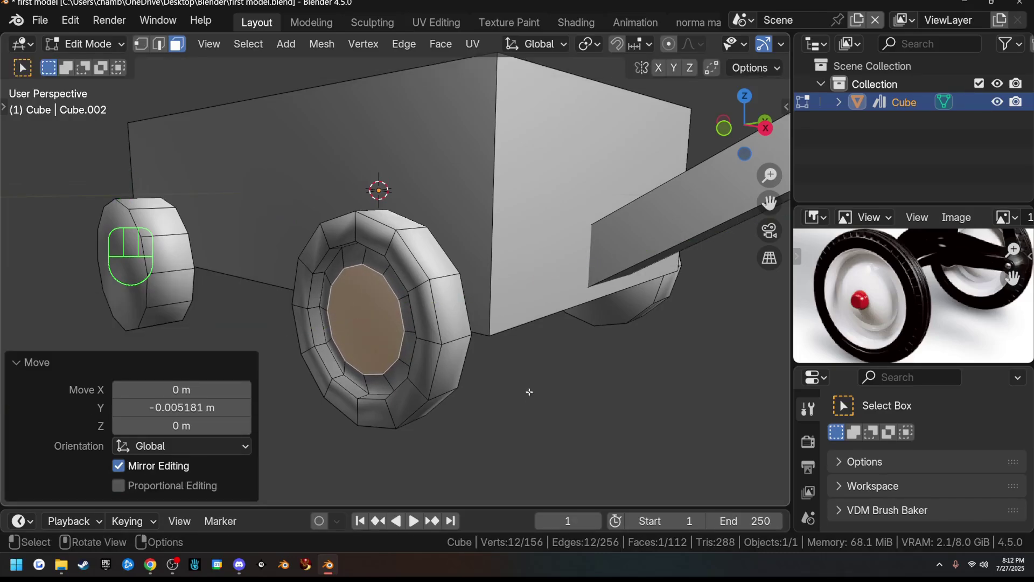
# Step: Inset the wheel's center face by about 0.0115 m and move it about -0.0053 m along global Y
pyautogui.press('i')
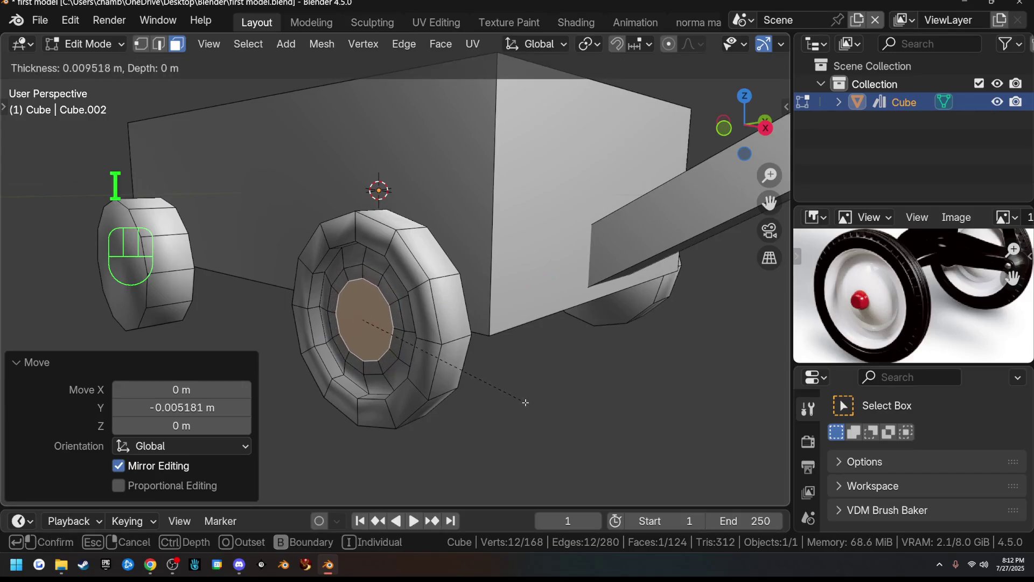
pyautogui.click(525, 402)
pyautogui.press('g')
pyautogui.press('y')
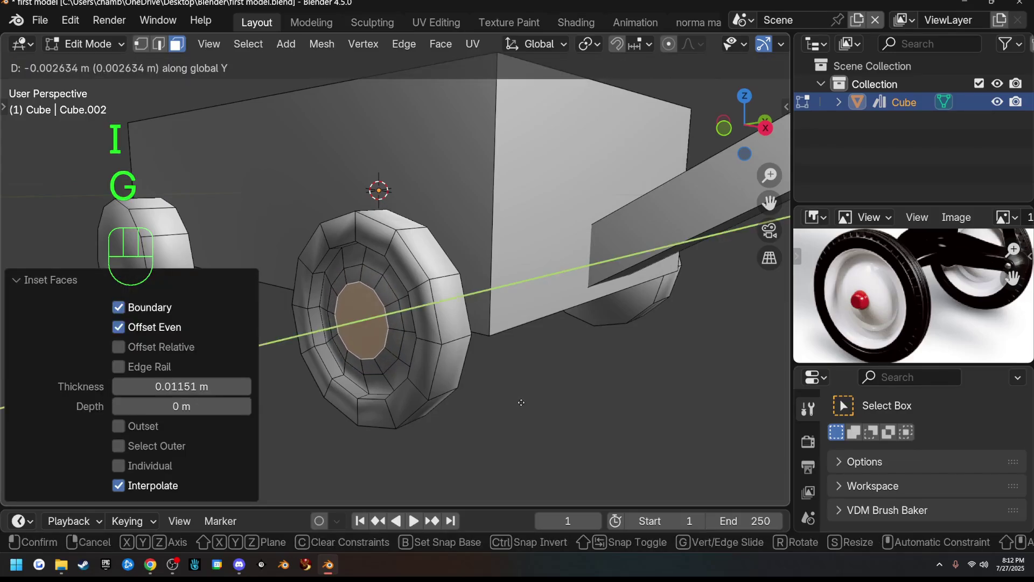
pyautogui.click(520, 403)
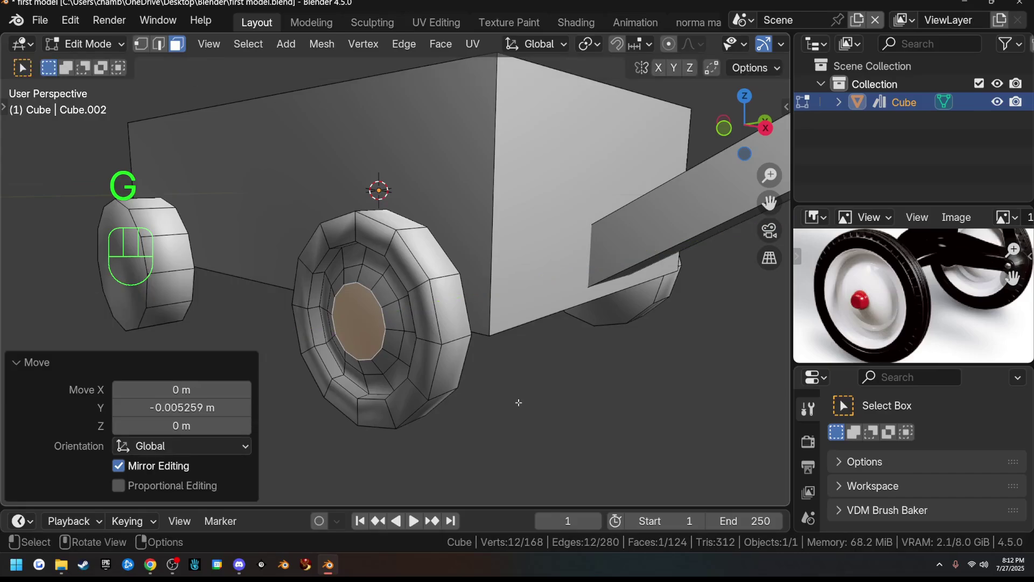
pyautogui.click(145, 48)
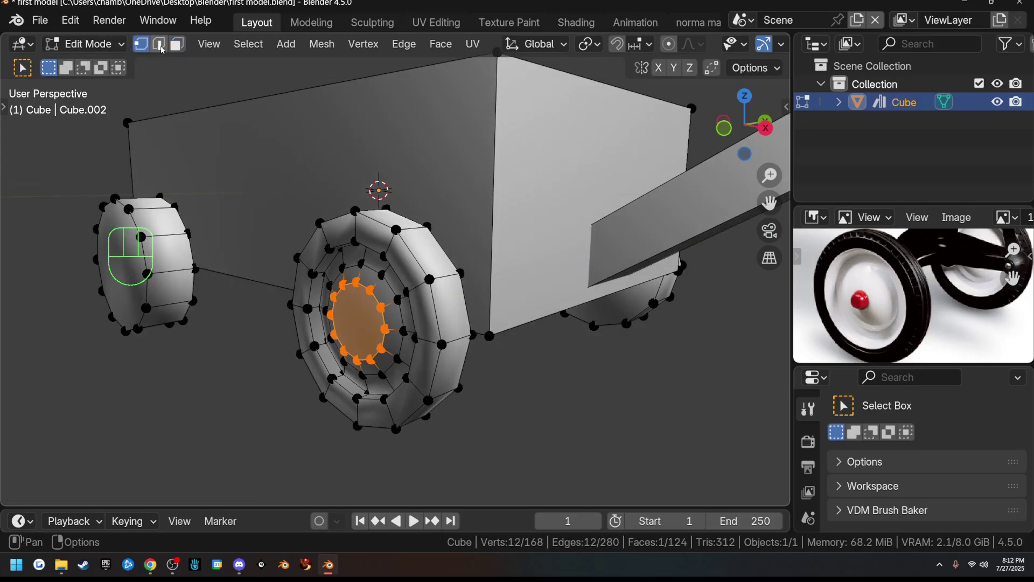
pyautogui.click(161, 47)
pyautogui.click(176, 47)
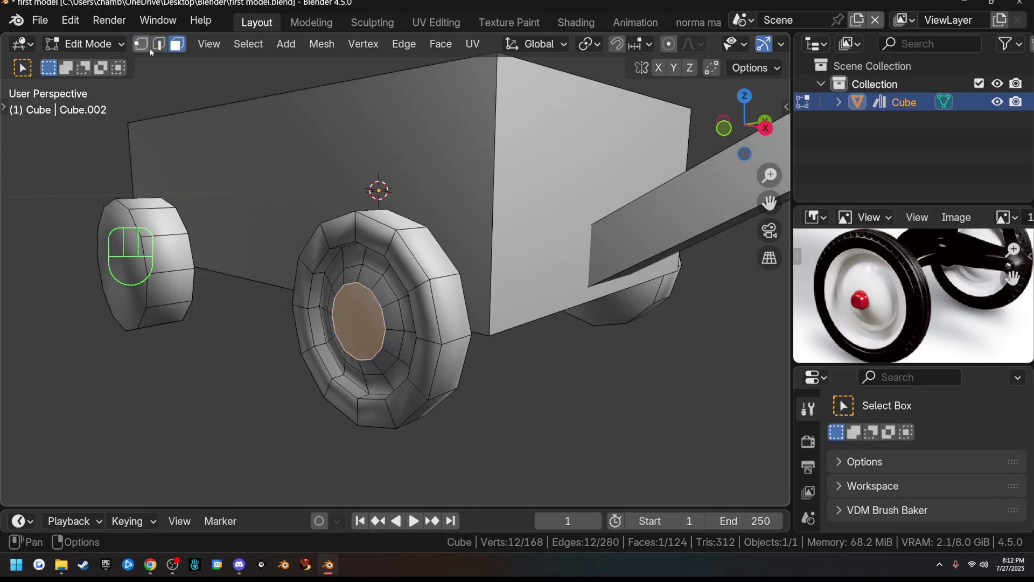
pyautogui.click(145, 46)
pyautogui.click(161, 47)
pyautogui.click(197, 48)
pyautogui.click(181, 47)
pyautogui.click(142, 46)
pyautogui.click(160, 47)
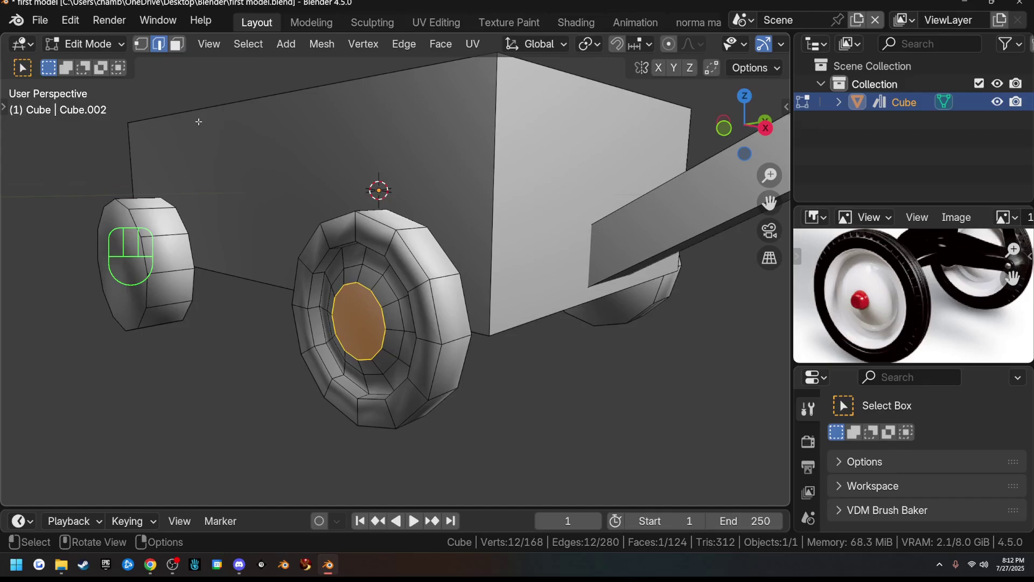
pyautogui.press('1')
pyautogui.press('2')
pyautogui.press('3')
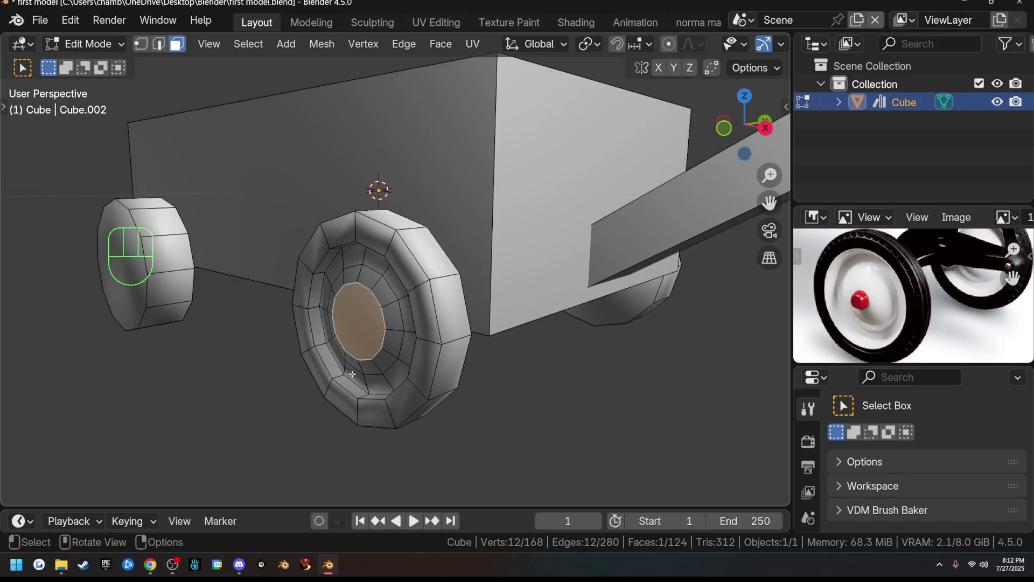
# Step: Select the circular edge loop one ring outside the front wheel's center face
pyautogui.press('2')
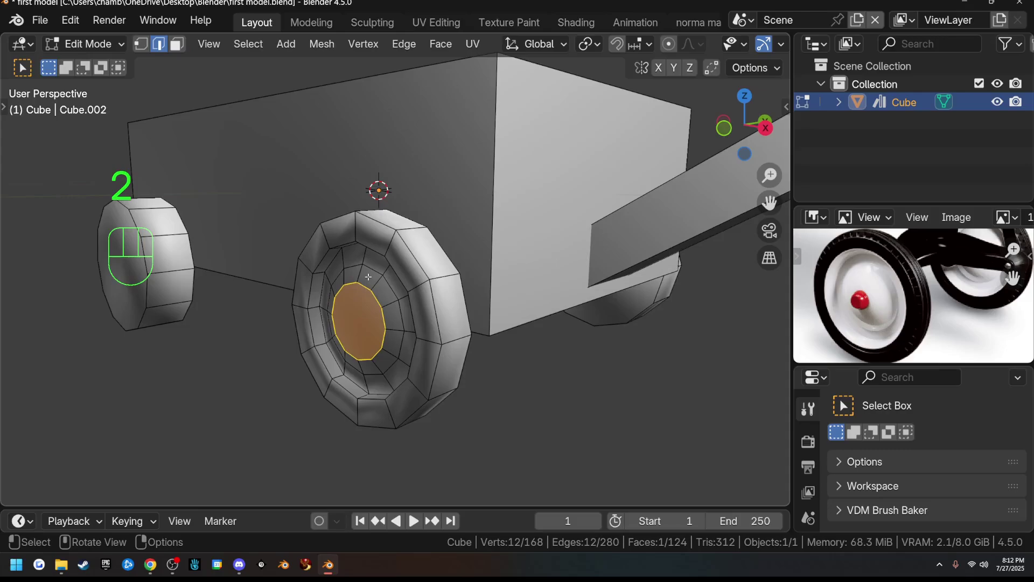
pyautogui.press('alt')
pyautogui.keyDown('alt'); pyautogui.click(370, 270); pyautogui.keyUp('alt')
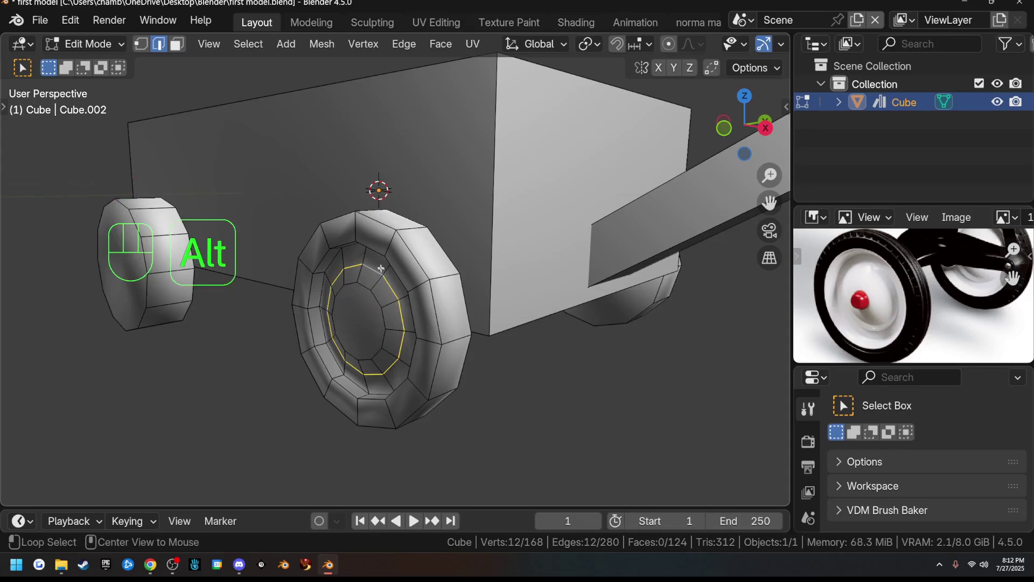
pyautogui.moveTo(368, 320); pyautogui.dragTo(375, 301, button='middle')
pyautogui.scroll(3, 374, 302)
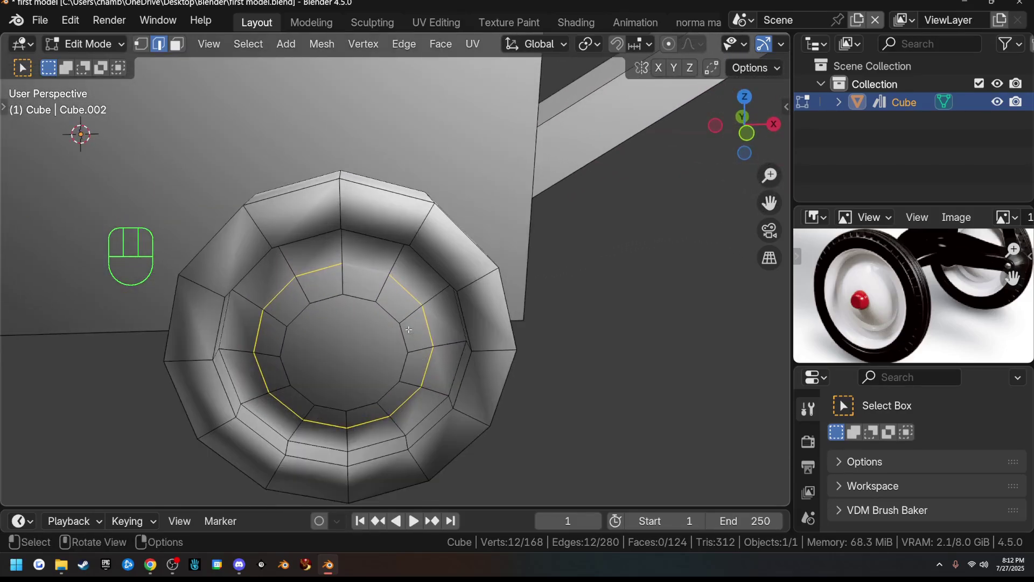
pyautogui.keyDown('alt'); pyautogui.click(380, 287); pyautogui.keyUp('alt')
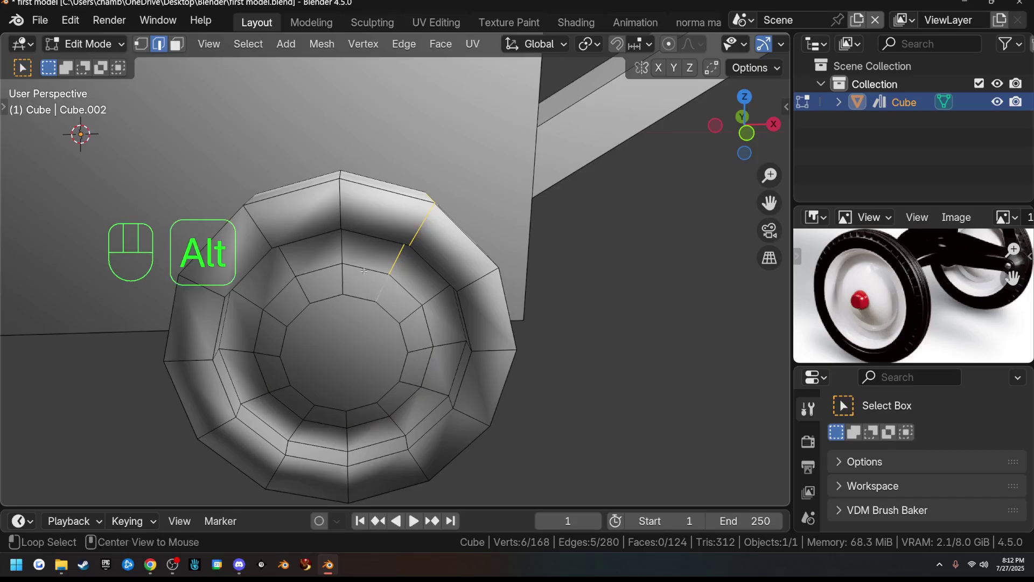
pyautogui.keyDown('alt'); pyautogui.click(382, 283); pyautogui.keyUp('alt')
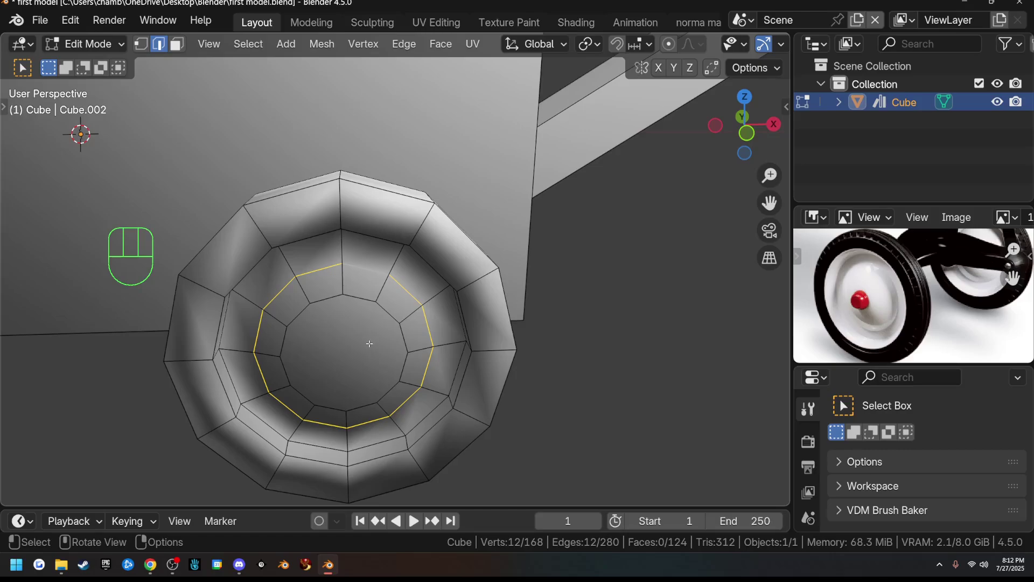
# Step: Try face loop selections on the front wheel, selecting the radial strips and the ring of faces inside the rim
pyautogui.press('3')
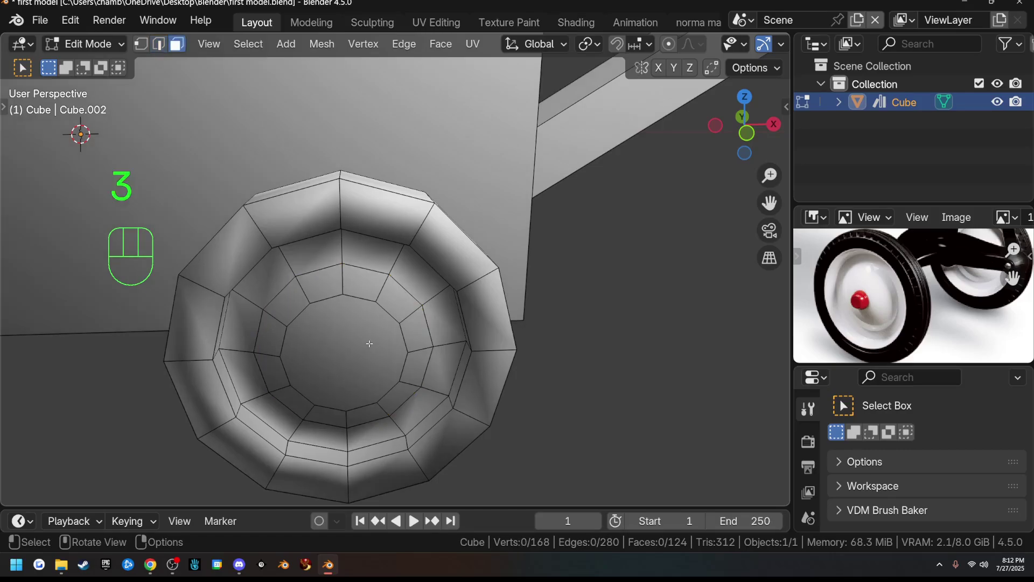
pyautogui.keyDown('alt'); pyautogui.click(332, 298); pyautogui.keyUp('alt')
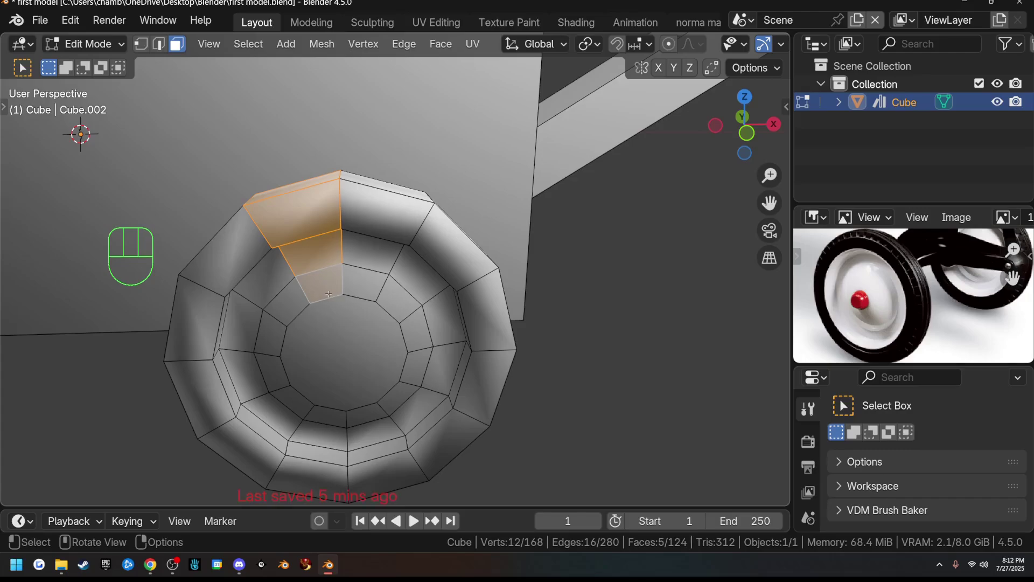
pyautogui.keyDown('alt'); pyautogui.click(394, 262); pyautogui.keyUp('alt')
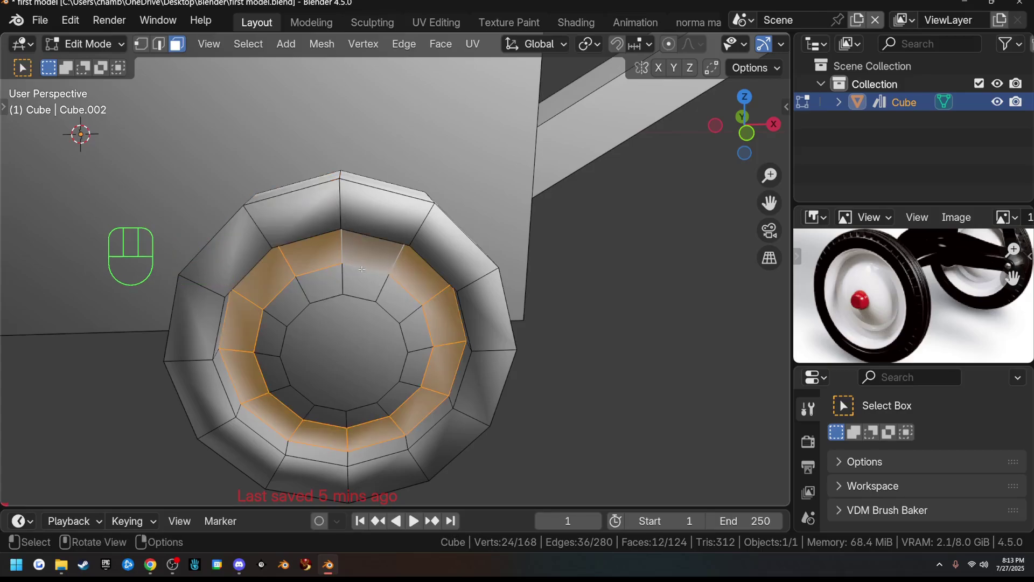
pyautogui.keyDown('alt'); pyautogui.click(372, 251); pyautogui.keyUp('alt')
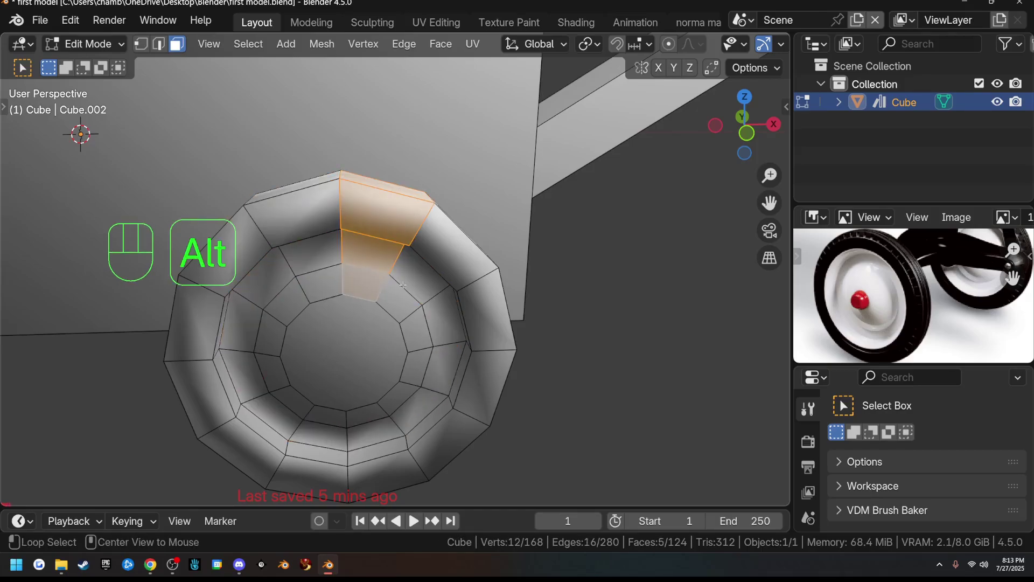
pyautogui.keyDown('alt'); pyautogui.click(400, 260); pyautogui.keyUp('alt')
pyautogui.keyDown('alt'); pyautogui.click(395, 265); pyautogui.keyUp('alt')
pyautogui.keyDown('alt'); pyautogui.click(358, 270); pyautogui.keyUp('alt')
pyautogui.keyDown('alt'); pyautogui.click(396, 260); pyautogui.keyUp('alt')
pyautogui.keyDown('alt'); pyautogui.click(372, 270); pyautogui.keyUp('alt')
pyautogui.keyDown('alt'); pyautogui.click(388, 265); pyautogui.keyUp('alt')
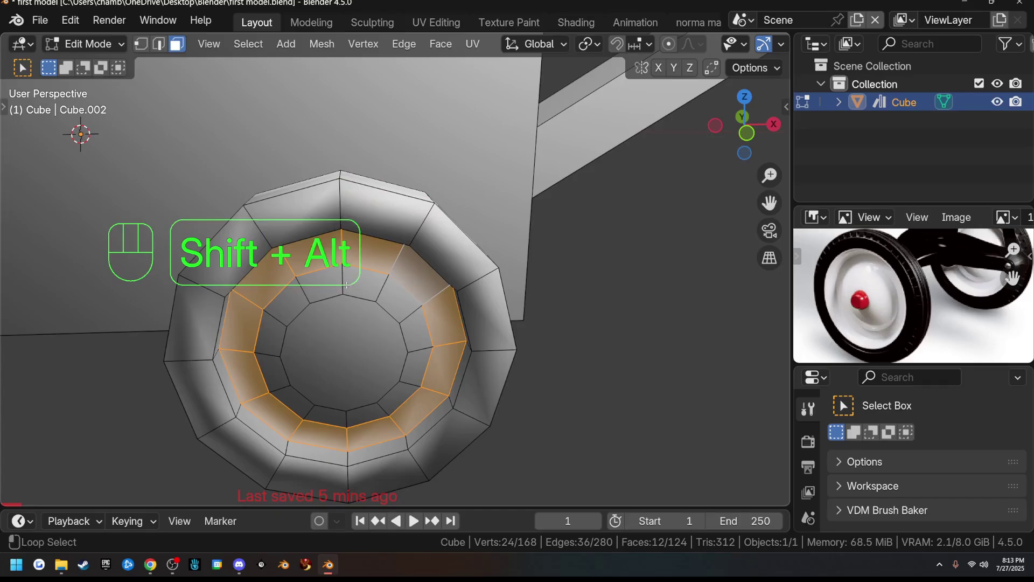
pyautogui.keyDown('alt'); pyautogui.keyDown('shift'); pyautogui.click(352, 308); pyautogui.keyUp('shift'); pyautogui.keyUp('alt')
pyautogui.keyDown('alt'); pyautogui.keyDown('shift'); pyautogui.click(341, 220); pyautogui.keyUp('shift'); pyautogui.keyUp('alt')
# Step: Move the edge loop one ring outside the front wheel's center face about -0.0013 m along global Y
pyautogui.moveTo(341, 220); pyautogui.dragTo(344, 353, button='middle')
pyautogui.click(380, 334)
pyautogui.press('2')
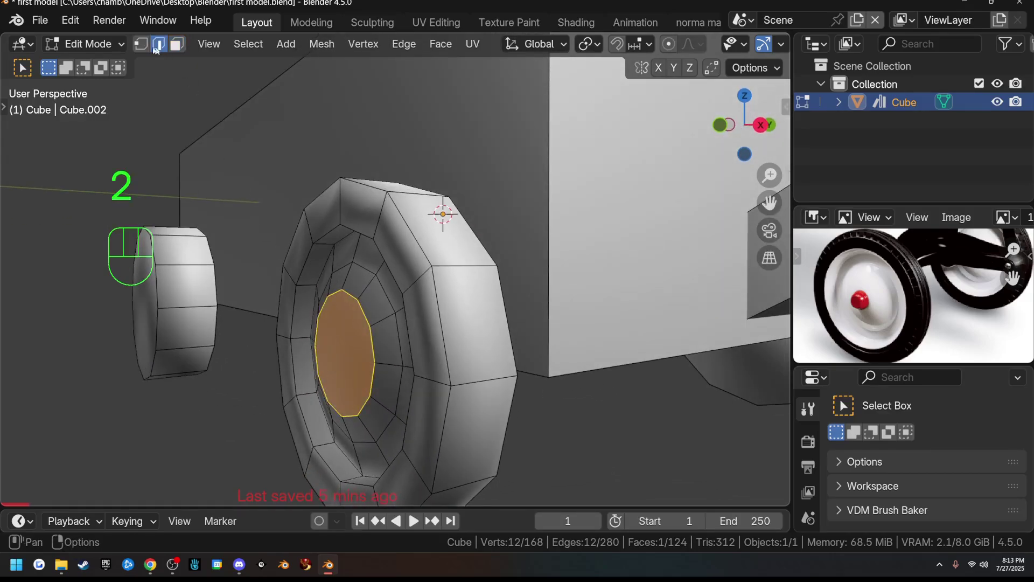
pyautogui.keyDown('alt'); pyautogui.click(360, 269); pyautogui.keyUp('alt')
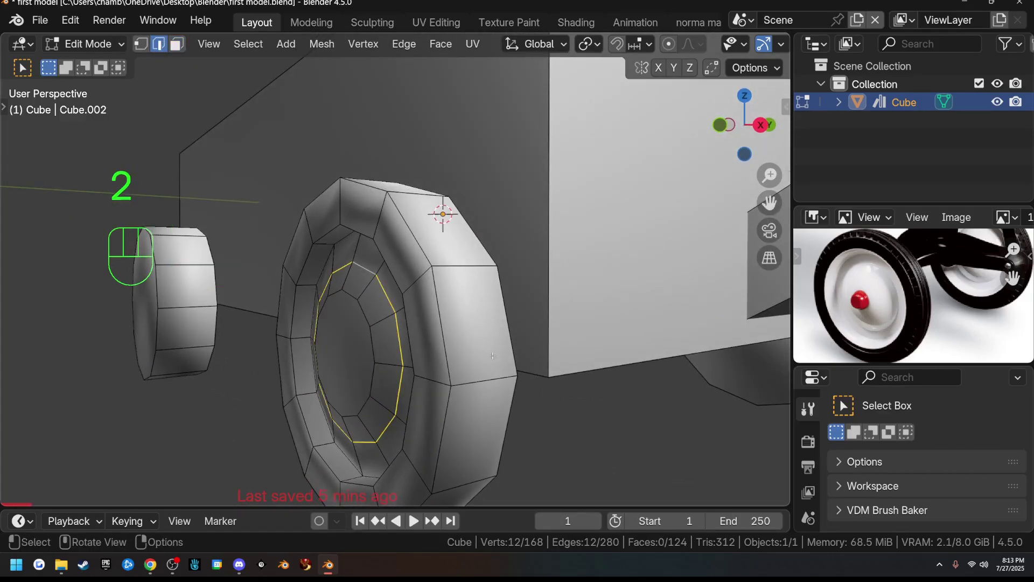
pyautogui.press('g')
pyautogui.press('y')
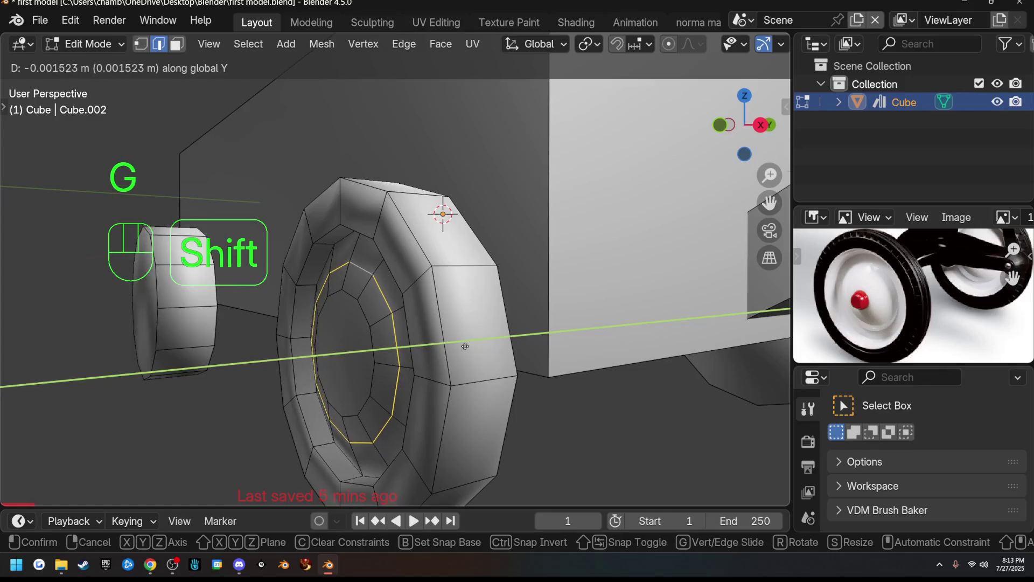
pyautogui.click(480, 350)
pyautogui.moveTo(480, 350); pyautogui.dragTo(563, 354, button='middle')
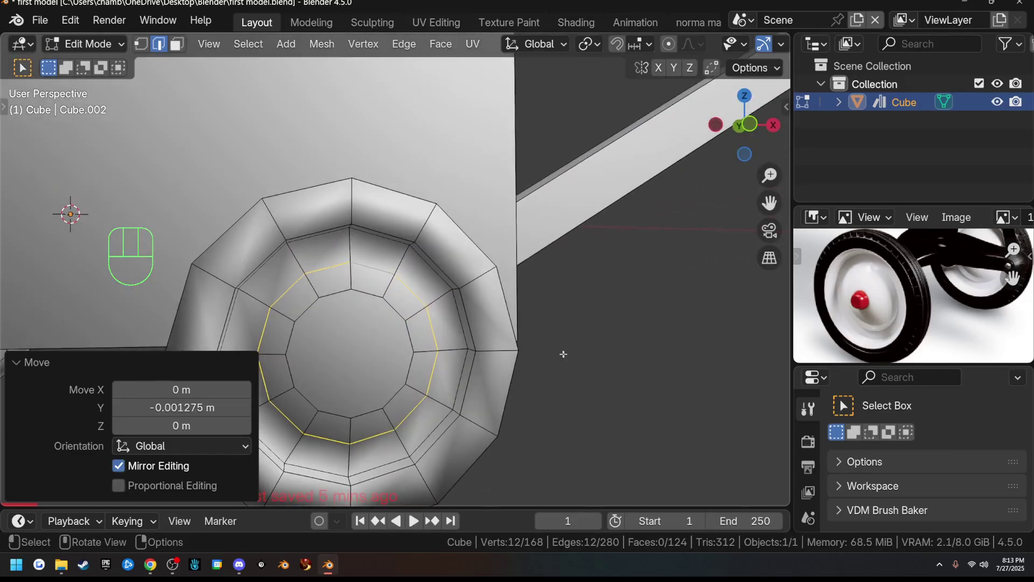
# Step: Inset the front wheel's center face by about 0.0177 m
pyautogui.press('3')
pyautogui.click(347, 350)
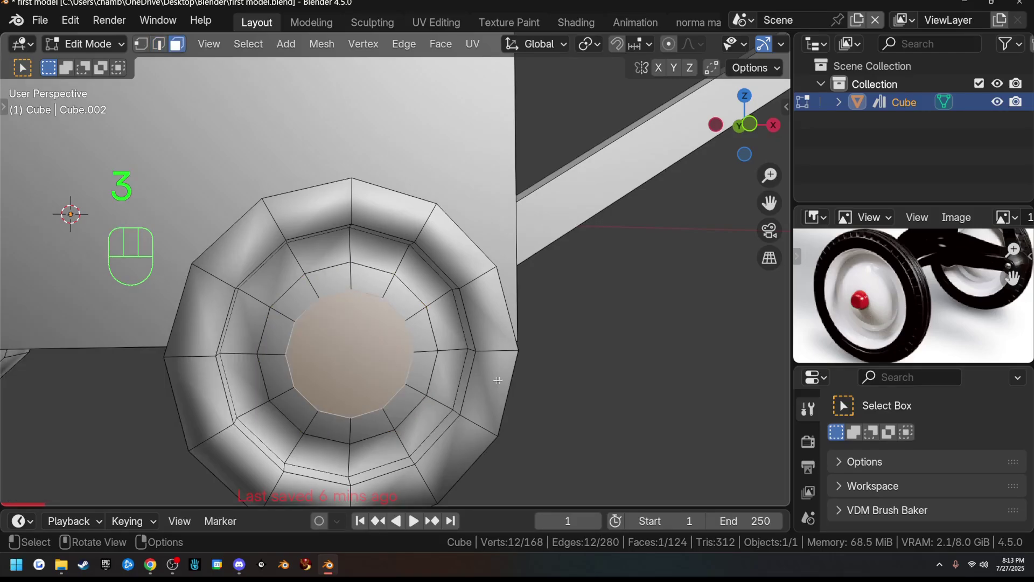
pyautogui.moveTo(348, 350); pyautogui.dragTo(549, 427, button='middle')
pyautogui.press('i')
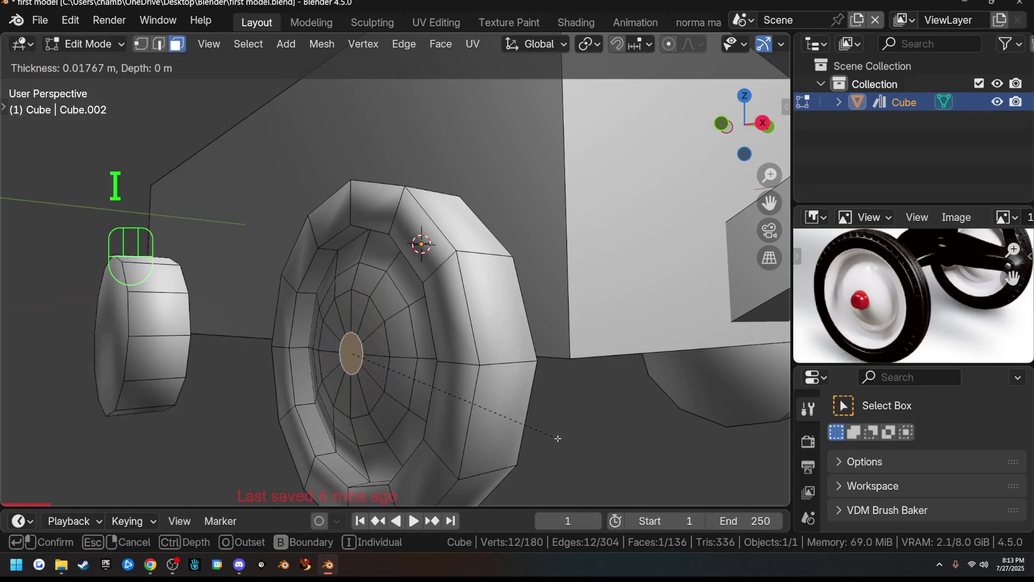
pyautogui.click(561, 434)
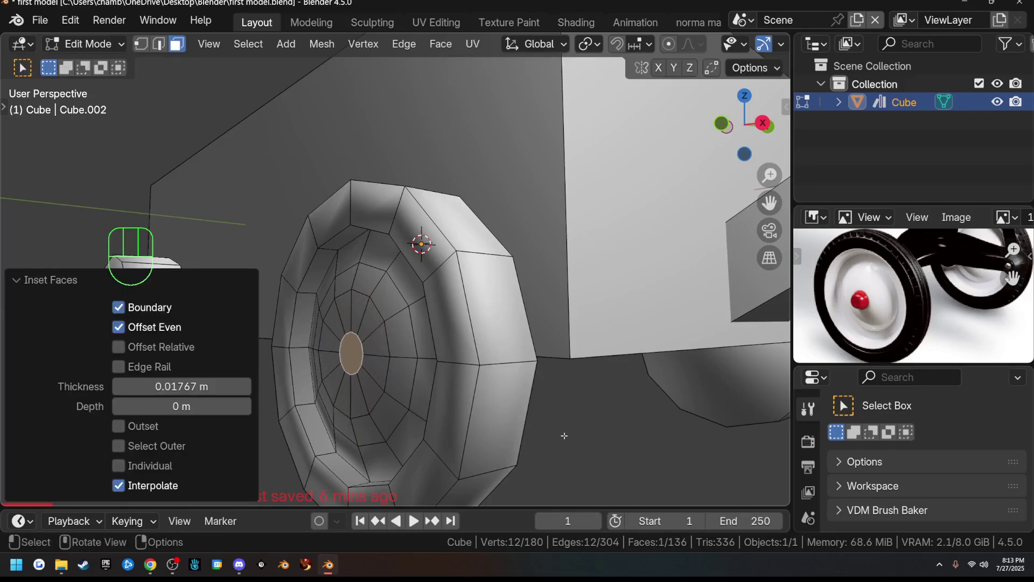
# Step: Move the small center face along global Y by about -0.0013 m and again by about -0.0019 m
pyautogui.press('g')
pyautogui.press('y')
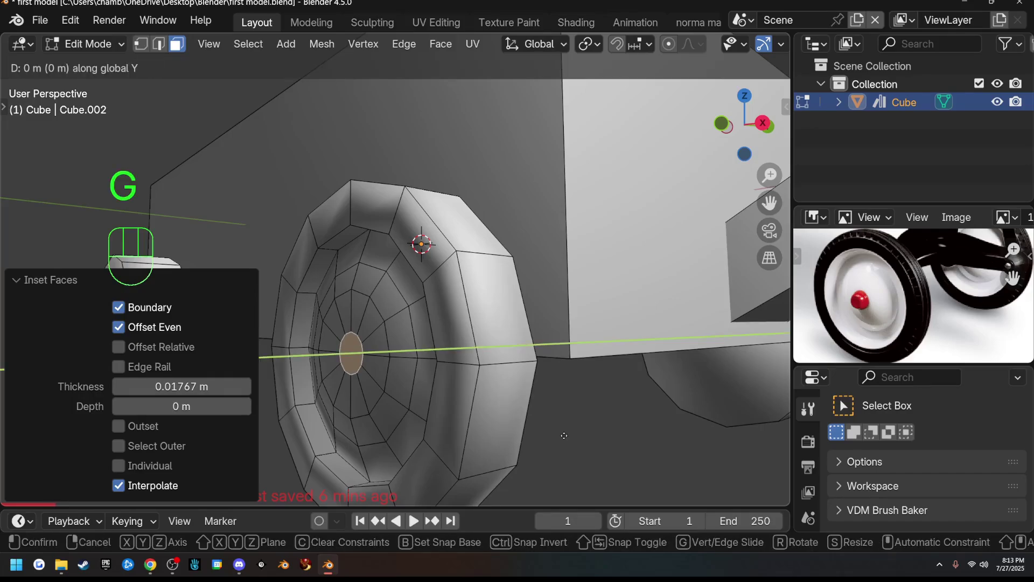
pyautogui.click(562, 436)
pyautogui.moveTo(574, 435); pyautogui.dragTo(536, 426, button='middle')
pyautogui.press('g')
pyautogui.press('y')
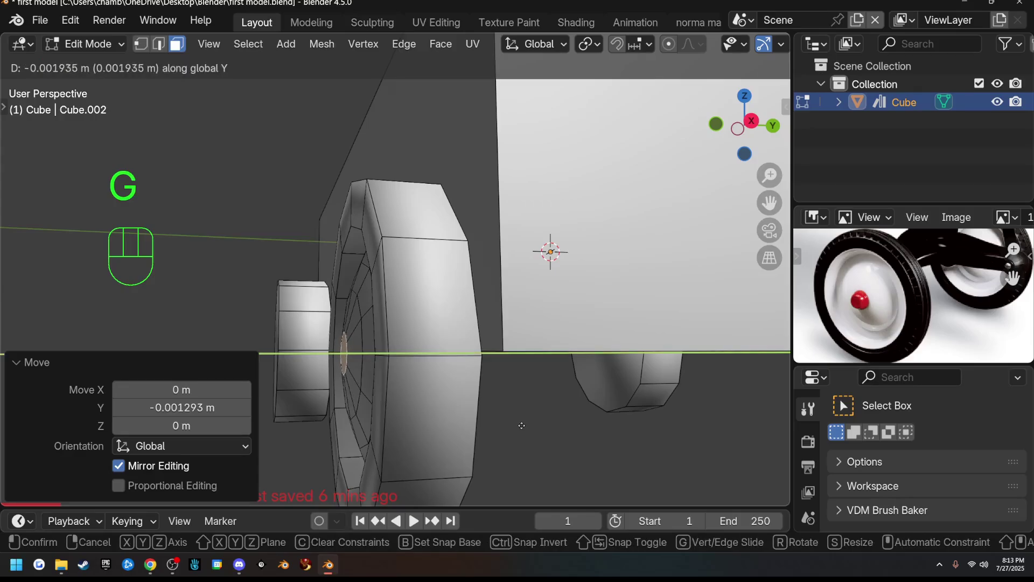
pyautogui.click(523, 424)
pyautogui.moveTo(522, 423); pyautogui.dragTo(563, 405, button='middle')
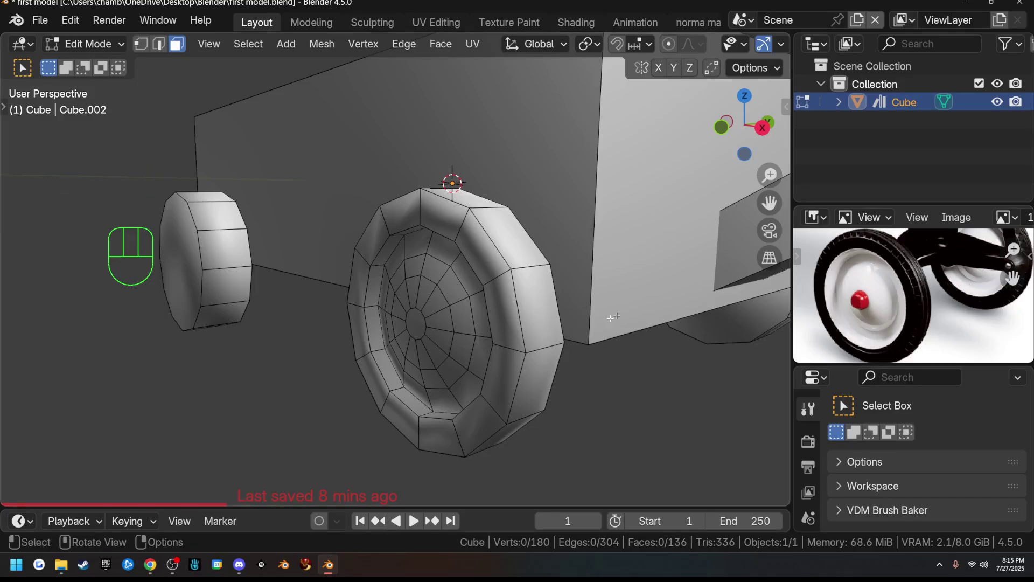
# Step: Inset the front wheel's inner side face, under the wagon body, by 0.014 m
pyautogui.moveTo(614, 318); pyautogui.dragTo(480, 351, button='middle')
pyautogui.click(468, 355)
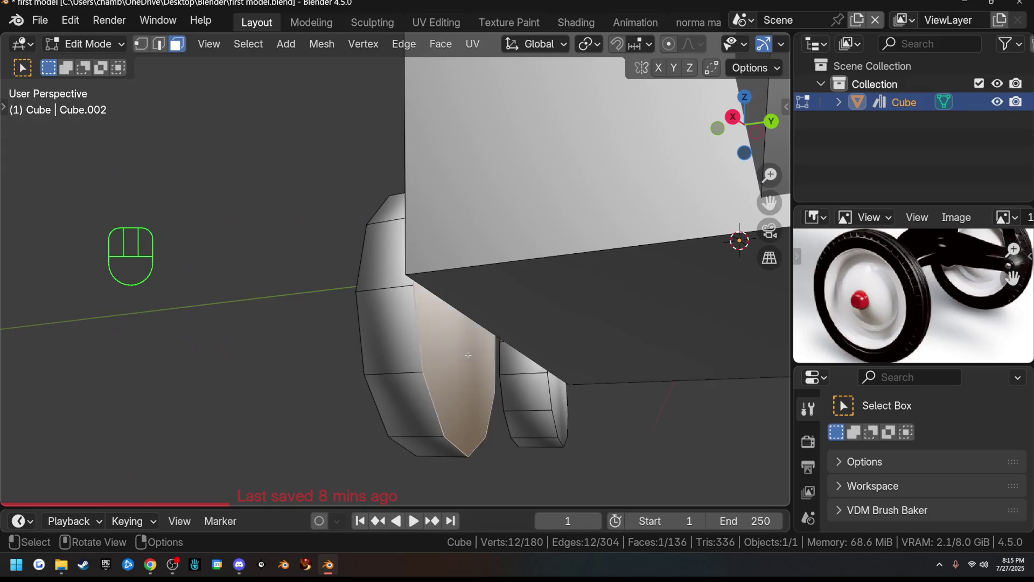
pyautogui.press('i')
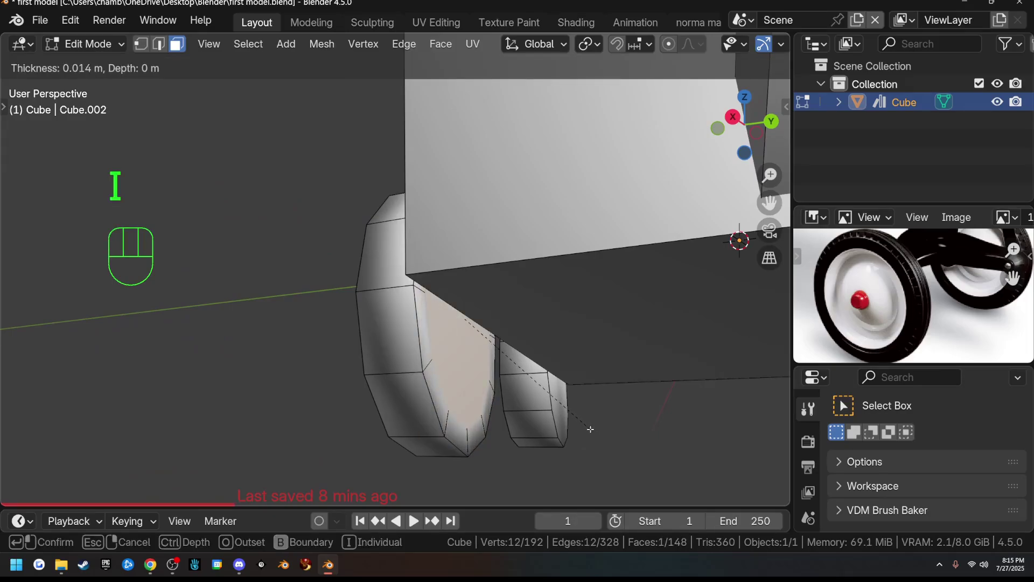
pyautogui.click(591, 429)
# Step: Extrude the inset back face of the wheel about 0.0074 m inward and scale it to about 0.911
pyautogui.press('e')
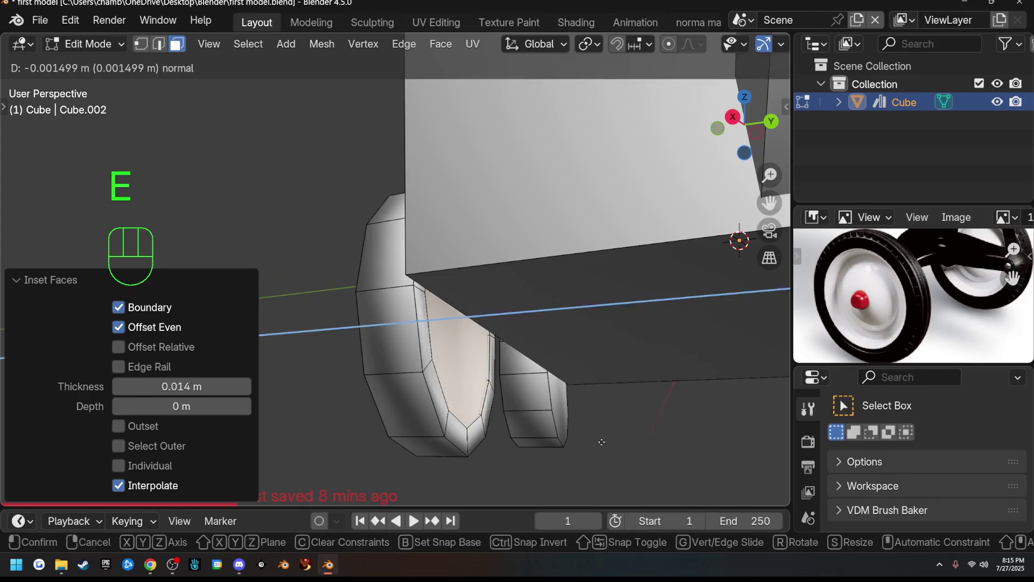
pyautogui.click(587, 434)
pyautogui.moveTo(587, 434); pyautogui.dragTo(614, 468, button='middle')
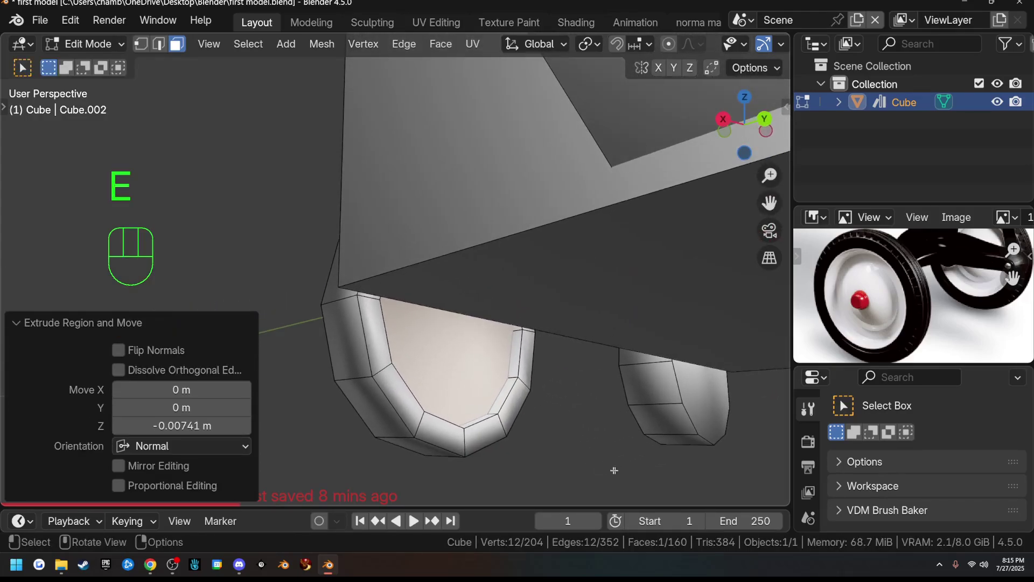
pyautogui.press('s')
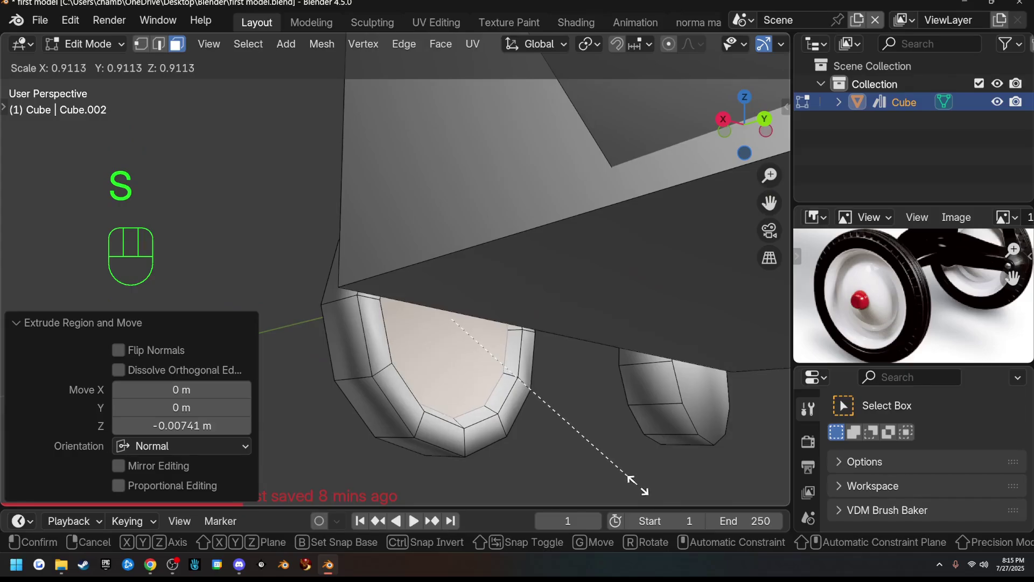
pyautogui.click(638, 485)
# Step: Extrude the small center face on the wheel's outer side about 0.009 m outward and scale its end to about 0.758
pyautogui.moveTo(639, 485); pyautogui.dragTo(555, 454, button='middle')
pyautogui.press('F7')
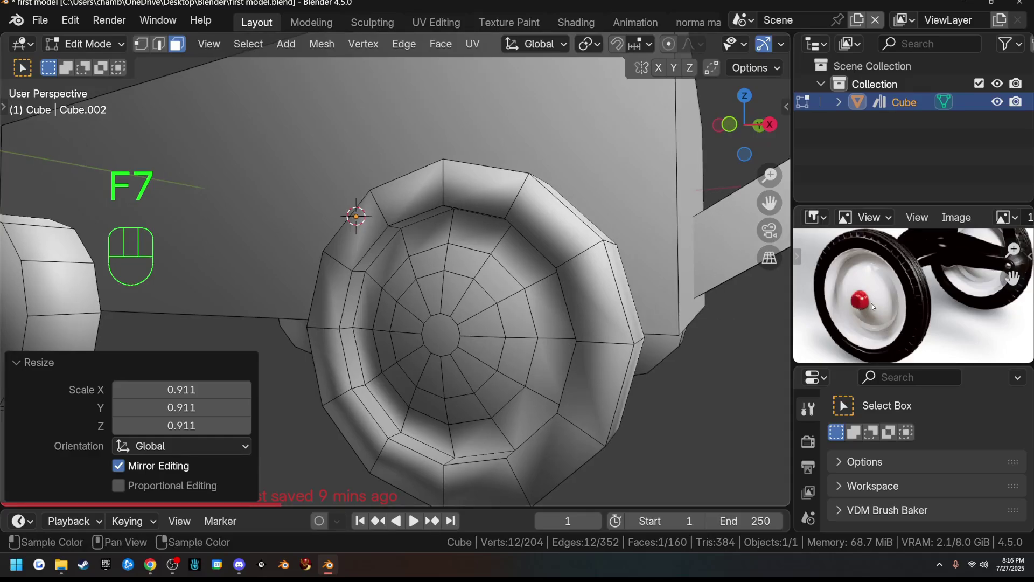
pyautogui.moveTo(495, 349); pyautogui.dragTo(456, 350, button='middle')
pyautogui.click(425, 336)
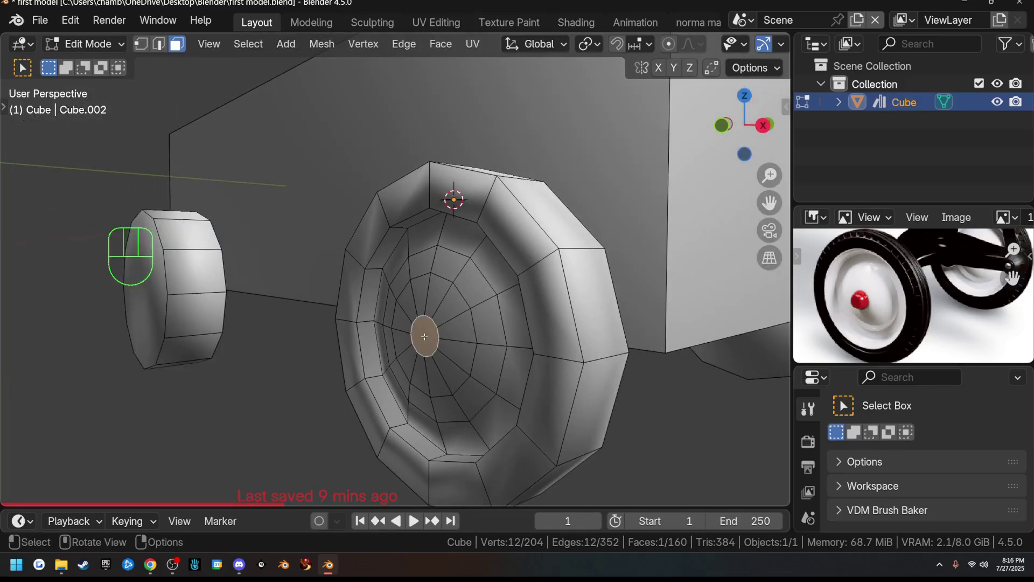
pyautogui.press('e')
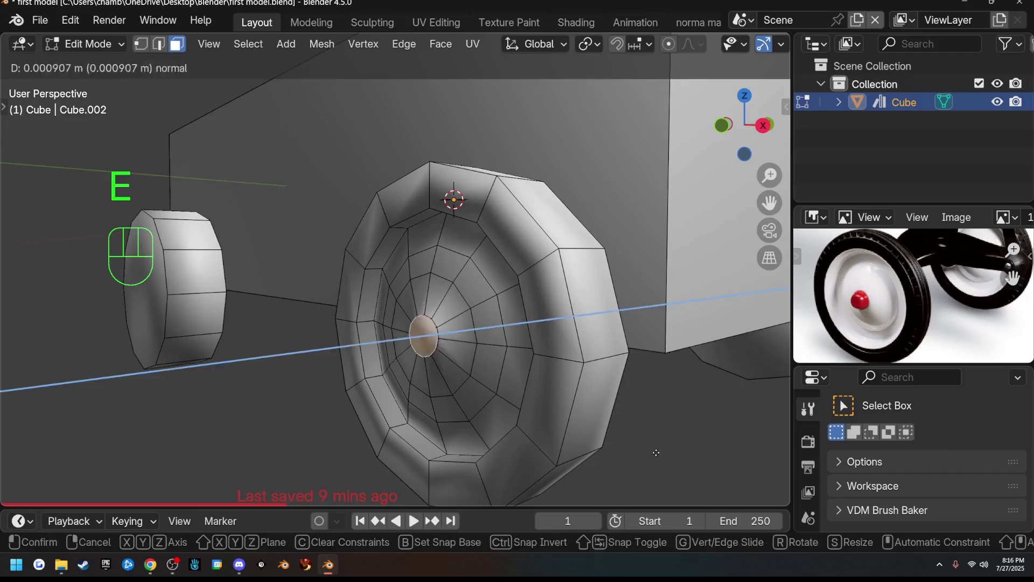
pyautogui.click(642, 453)
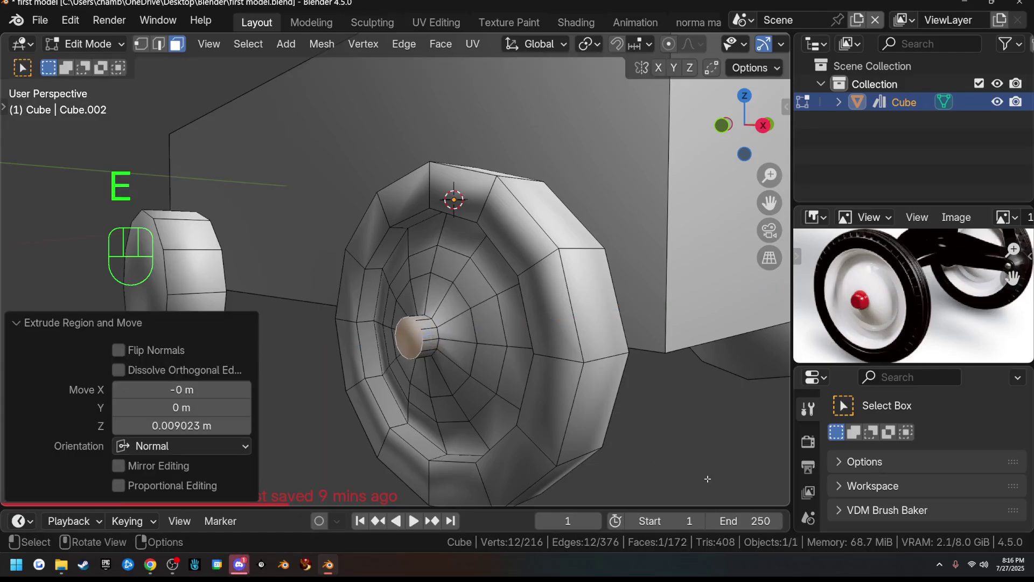
pyautogui.press('s')
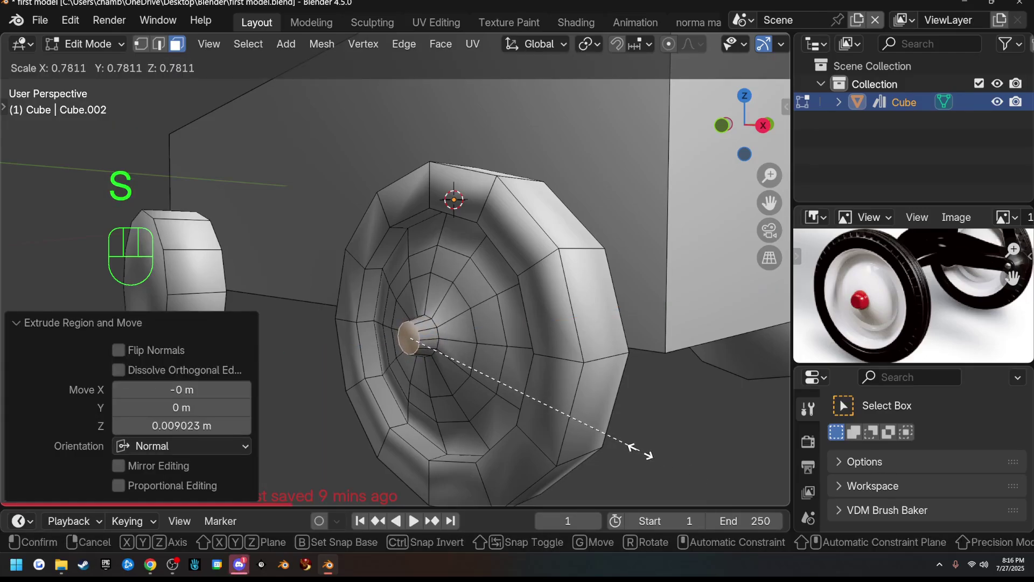
pyautogui.click(619, 439)
# Step: Bevel the edges of the hub cap's outer end face by about 0.0007 m with 2 segments
pyautogui.moveTo(539, 428); pyautogui.dragTo(499, 400, button='middle')
pyautogui.scroll(6, 503, 432)
pyautogui.scroll(-4, 504, 431)
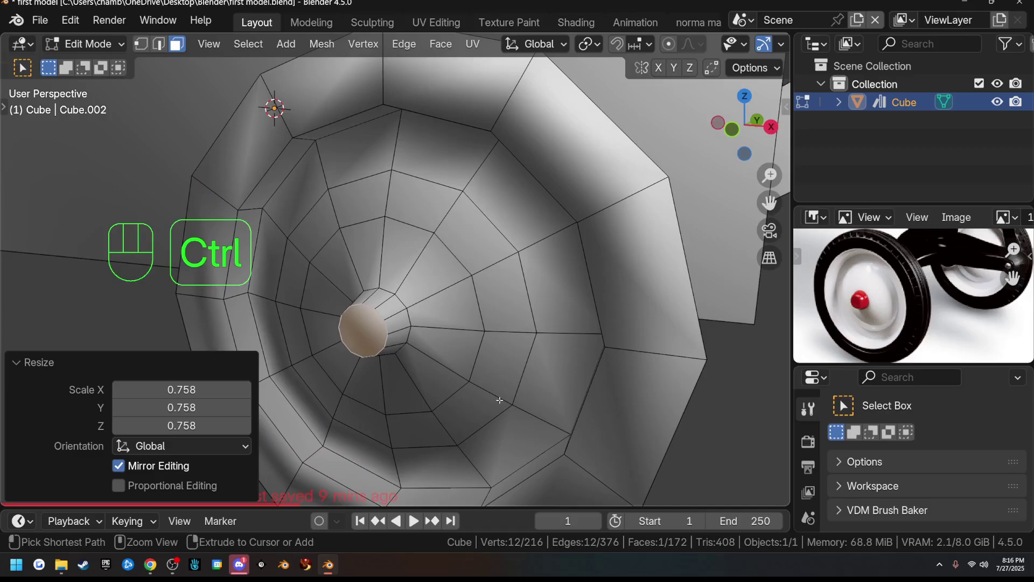
pyautogui.hotkey('ctrl', 'b')
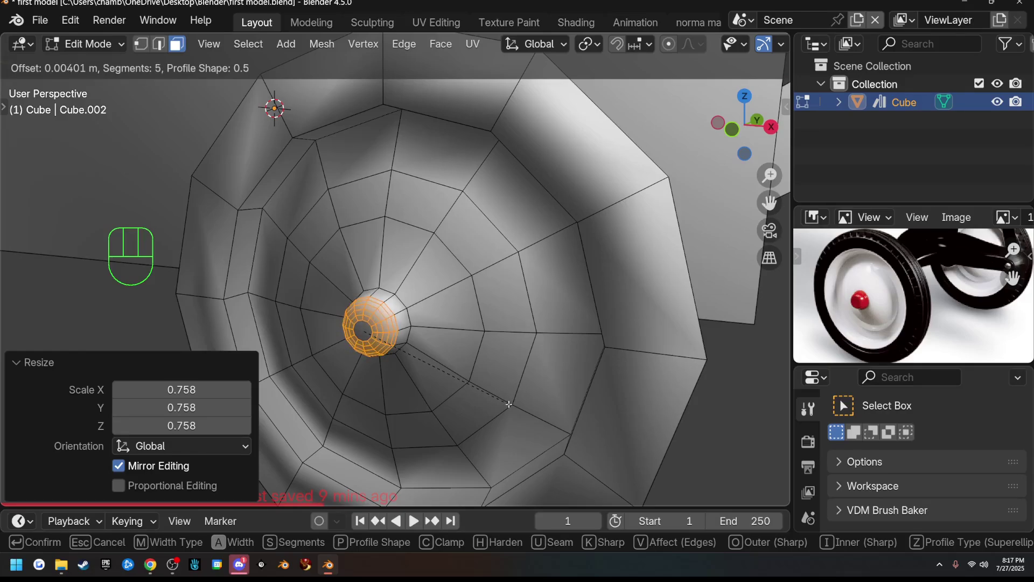
pyautogui.scroll(3, 508, 404)
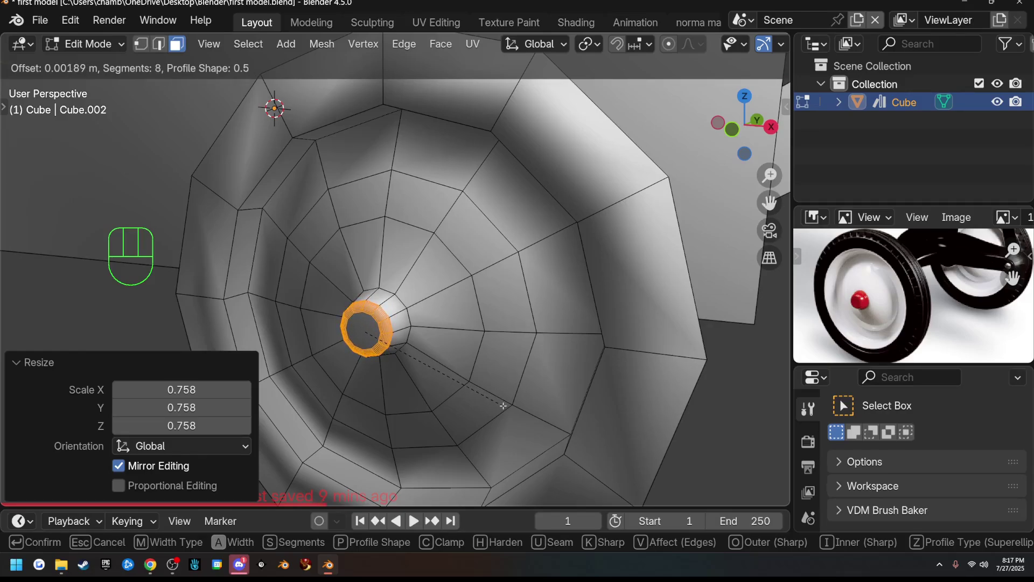
pyautogui.scroll(-4, 505, 406)
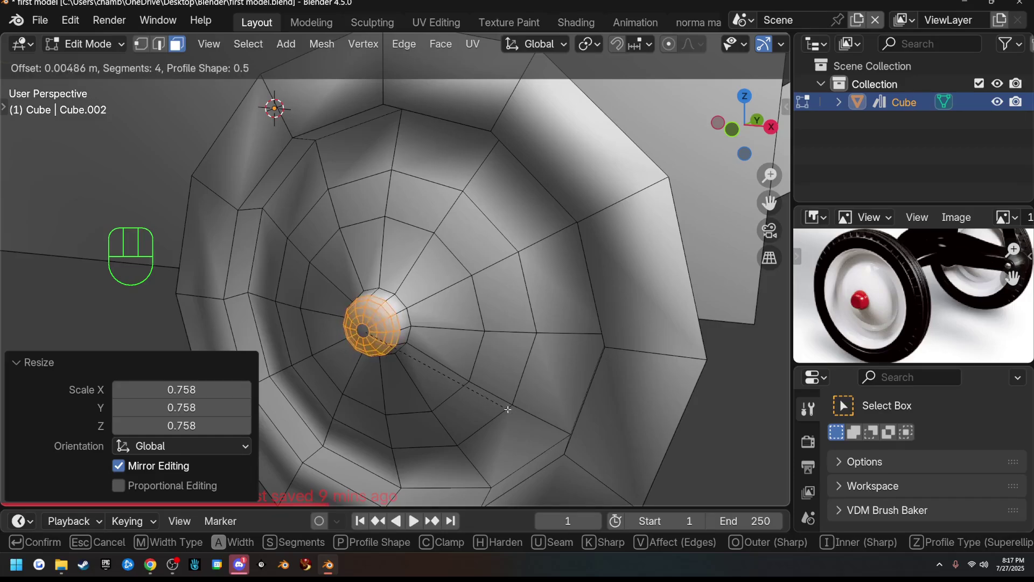
pyautogui.scroll(-1, 505, 408)
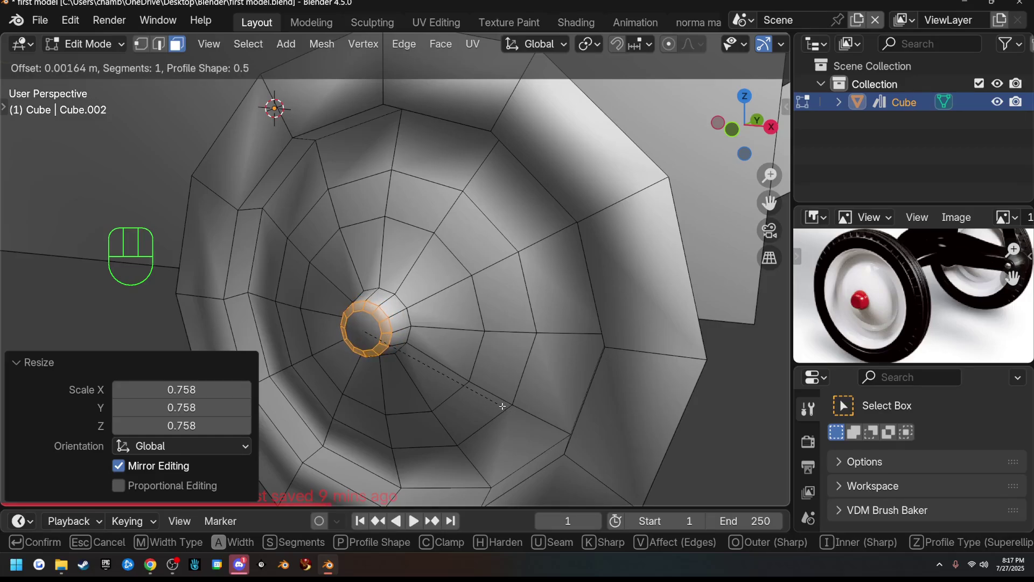
pyautogui.scroll(1, 502, 406)
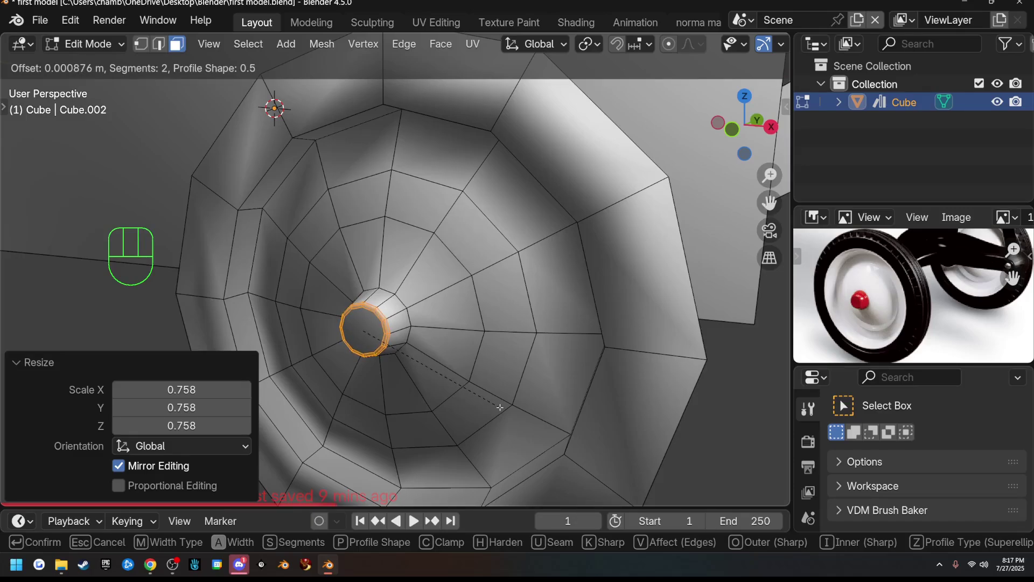
pyautogui.press('shift')
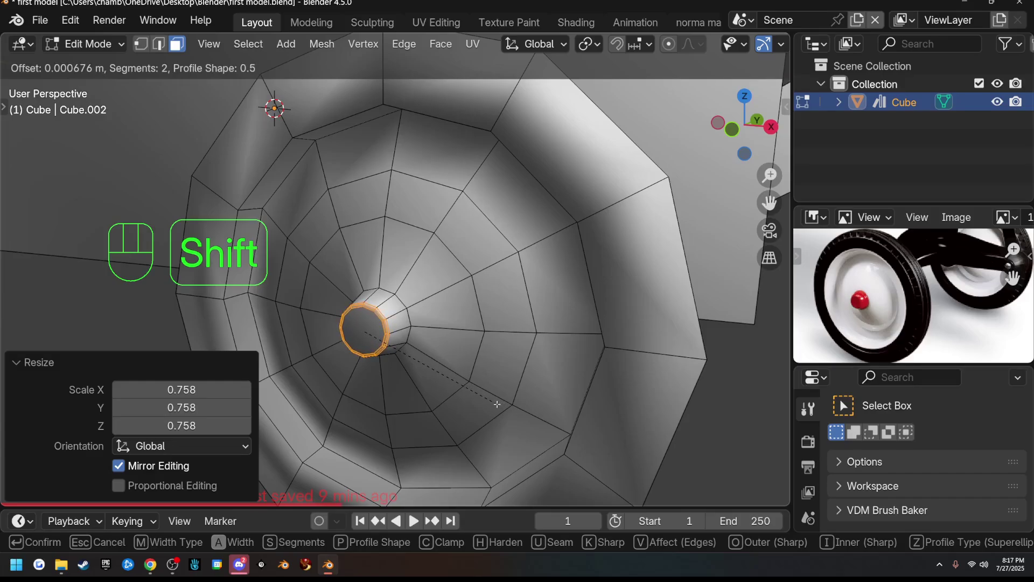
pyautogui.click(447, 376)
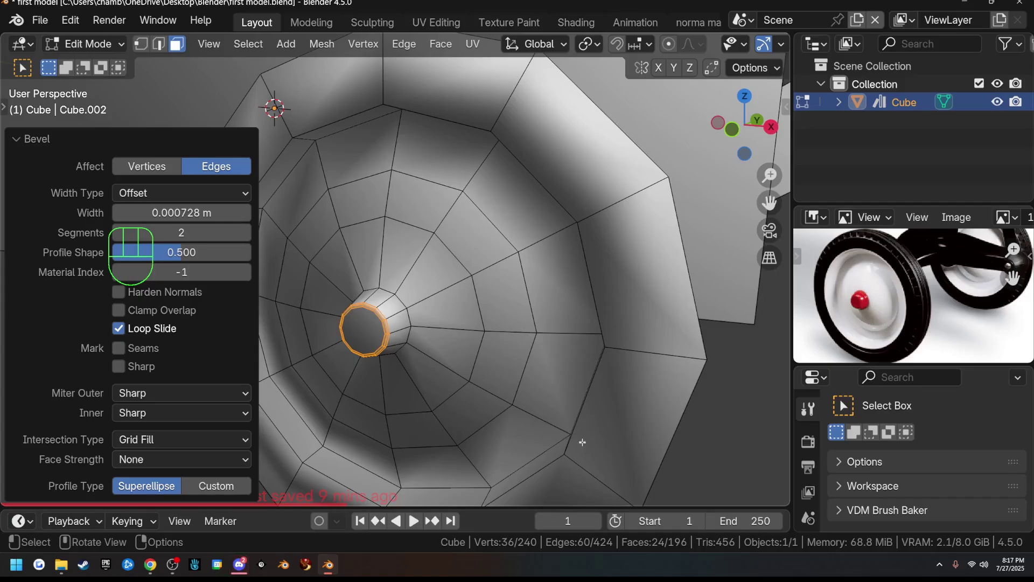
# Step: Scale the beveled rim at the hub cap's outer end to about 0.903
pyautogui.press('s')
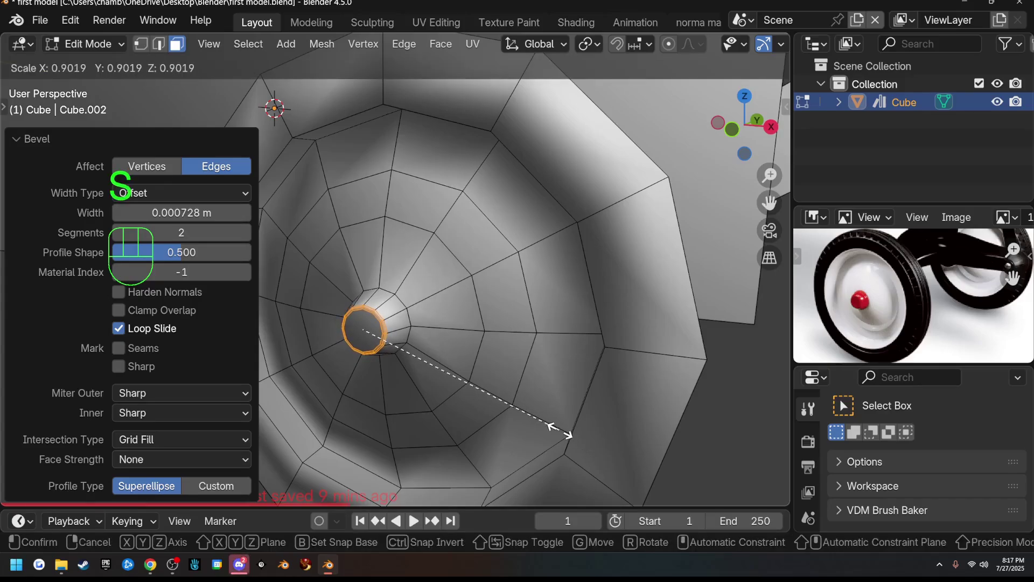
pyautogui.click(561, 432)
pyautogui.moveTo(522, 404); pyautogui.dragTo(443, 425, button='middle')
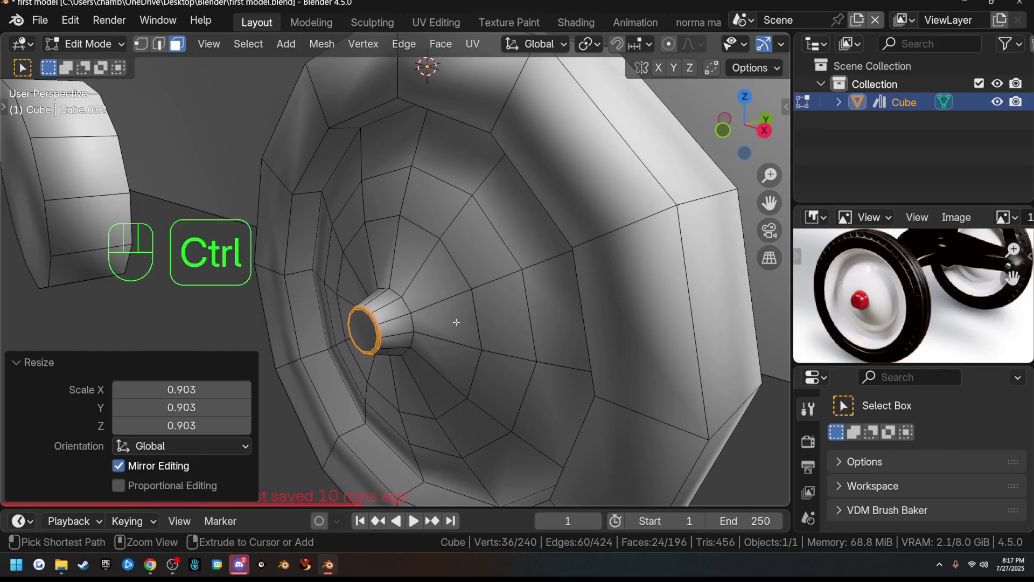
# Step: Grow the selection to the whole hub cap and assign it a new material in an added material slot
pyautogui.press('ctrl+KP_Add')
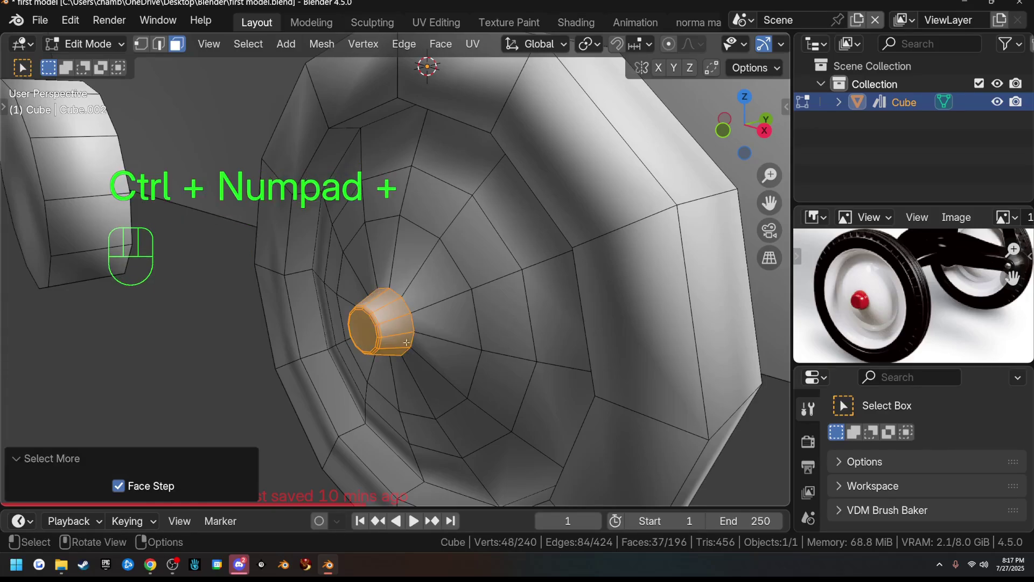
pyautogui.moveTo(822, 367); pyautogui.dragTo(815, 300)
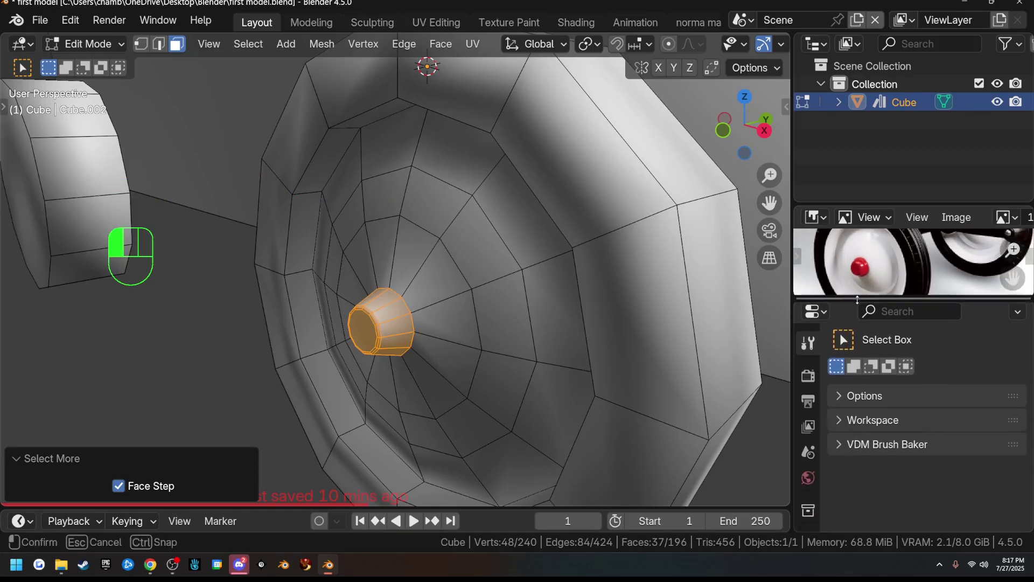
pyautogui.scroll(-5, 807, 388)
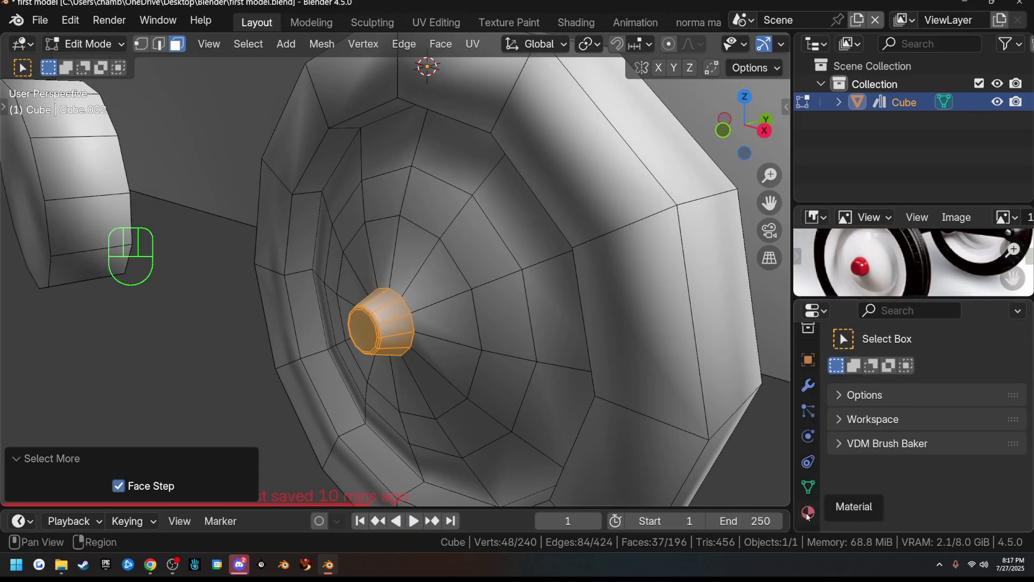
pyautogui.click(808, 514)
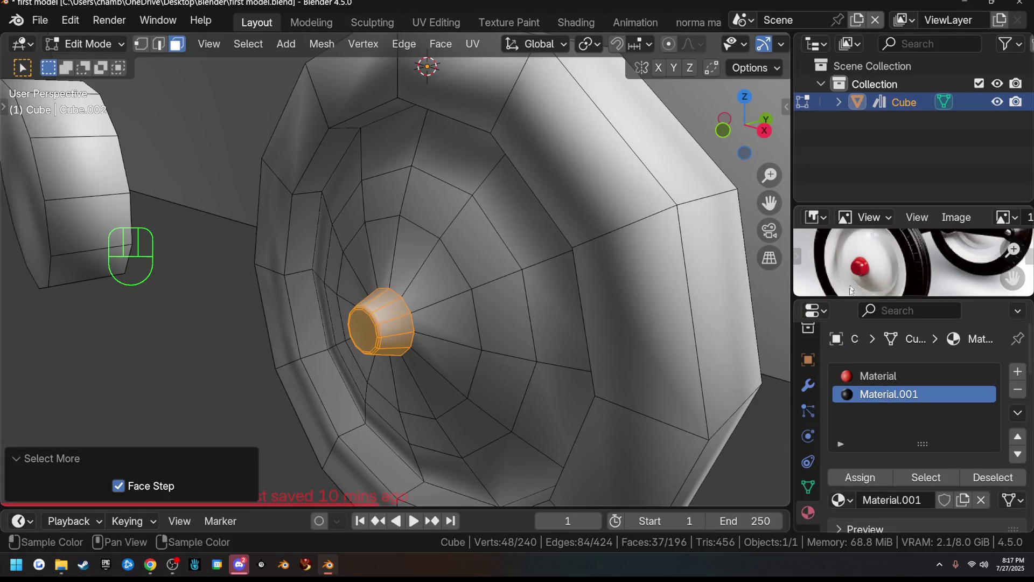
pyautogui.click(1017, 372)
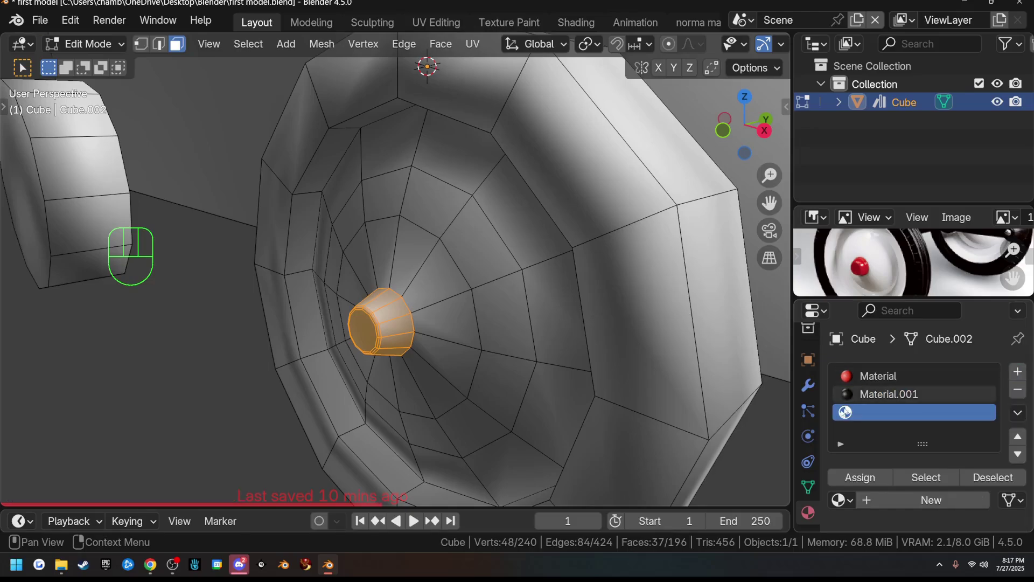
pyautogui.click(928, 501)
pyautogui.click(859, 474)
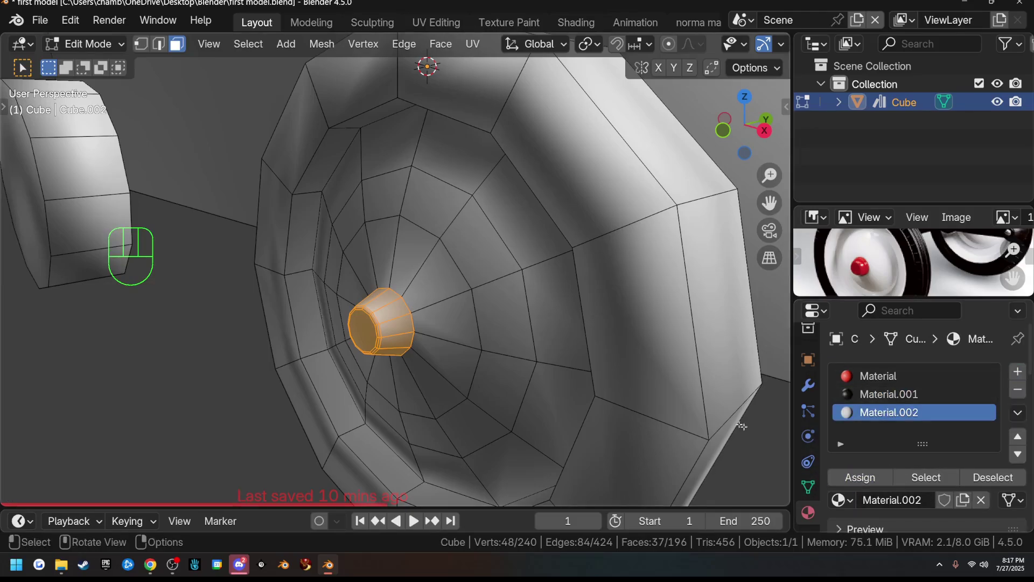
# Step: Switch the 3D viewport to Material Preview shading
pyautogui.scroll(-6, 701, 44)
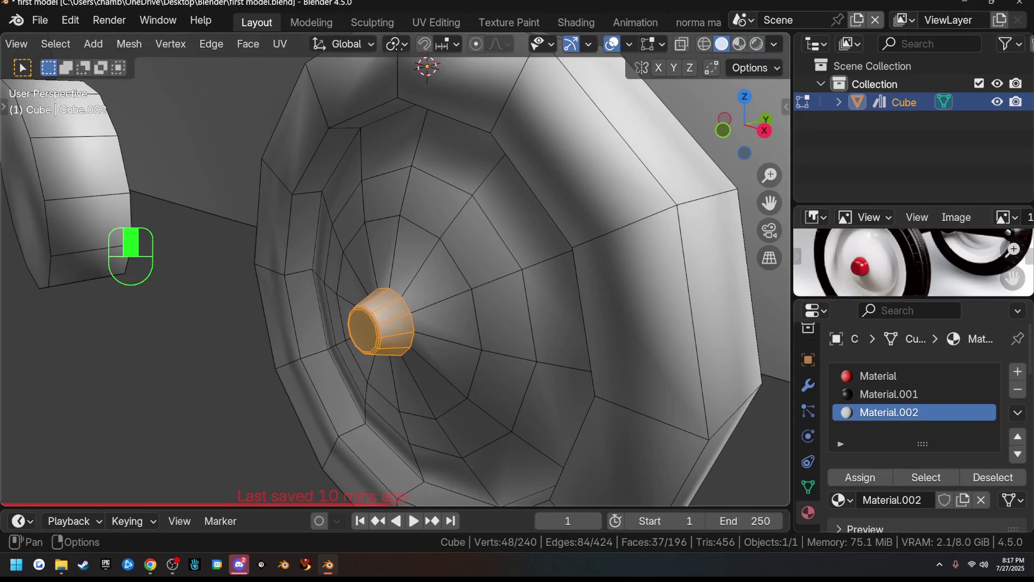
pyautogui.click(739, 44)
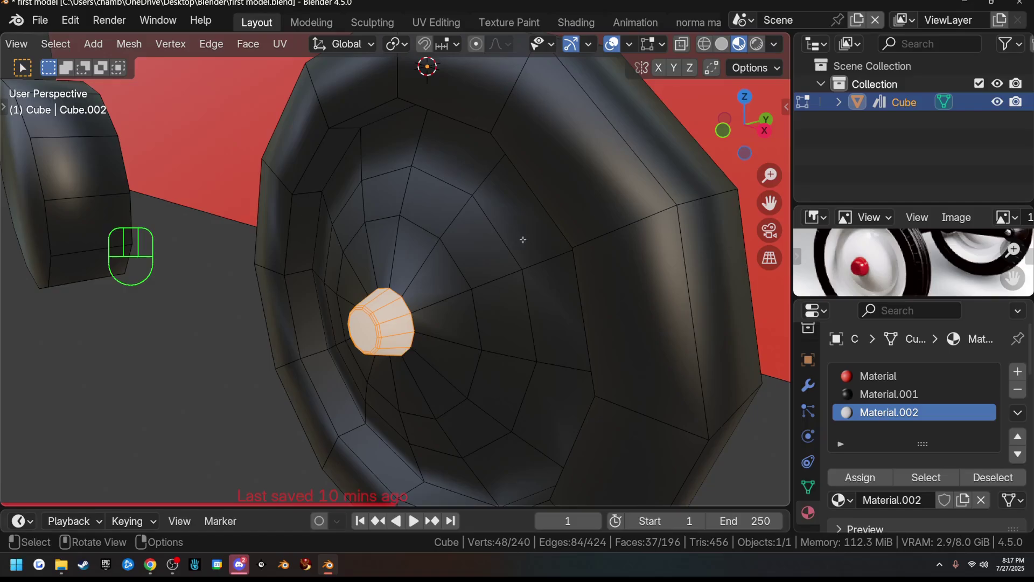
pyautogui.press('z')
pyautogui.click(502, 344)
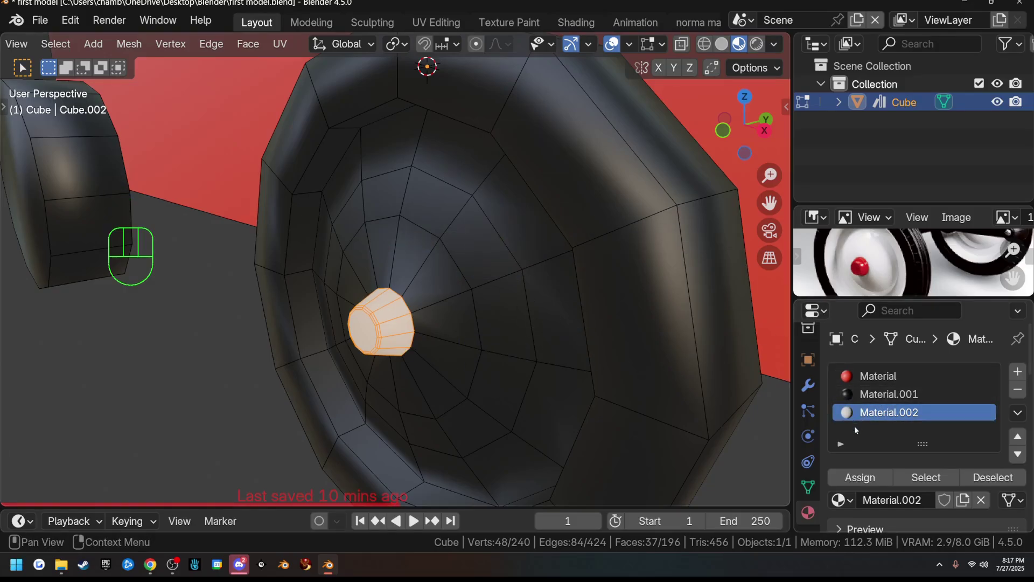
# Step: Give the hub cap's material a fully saturated red base color and a roughness of 0.396
pyautogui.scroll(-5, 907, 464)
pyautogui.click(940, 502)
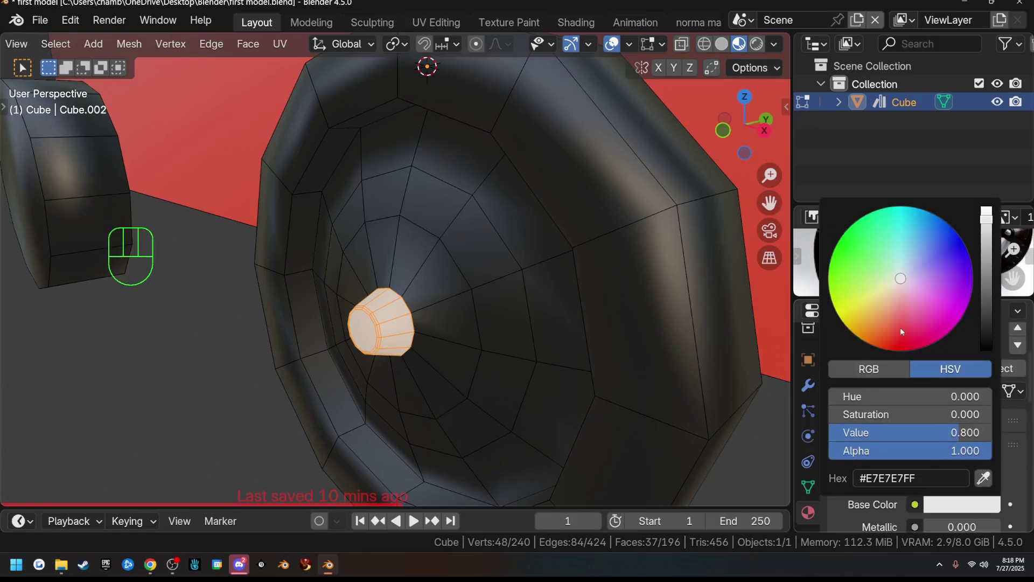
pyautogui.click(898, 351)
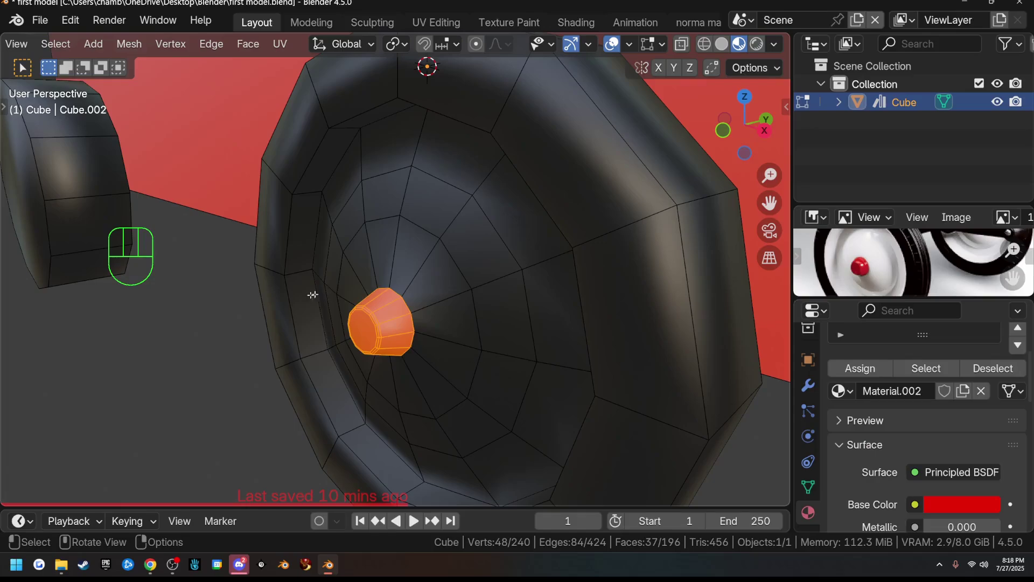
pyautogui.scroll(-6, 908, 477)
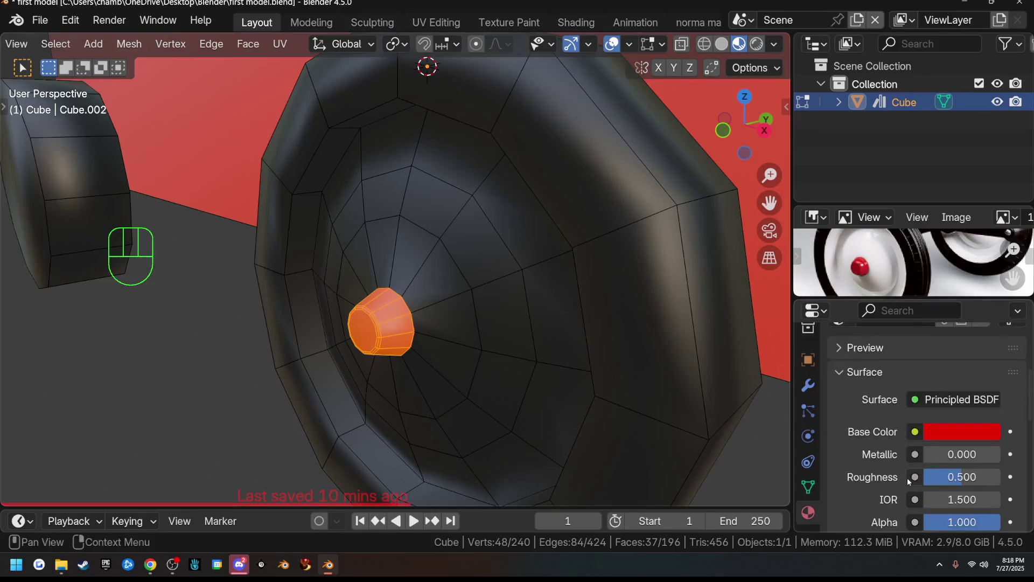
pyautogui.moveTo(963, 413)
pyautogui.mouseDown()
pyautogui.moveTo(983, 413)
pyautogui.moveTo(952, 404)
pyautogui.mouseUp()
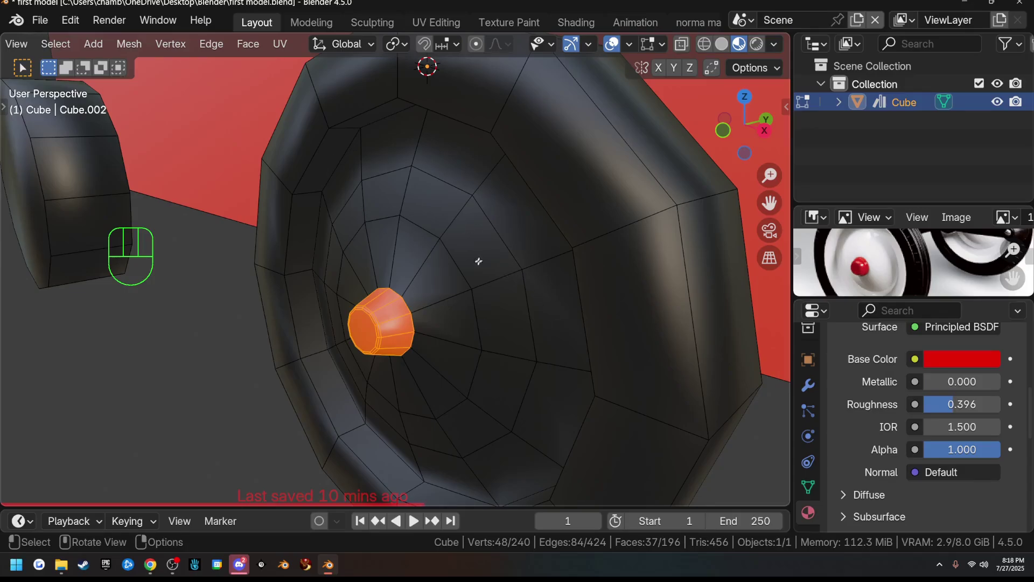
# Step: Select the middle face ring of the wheel's outer disc and grow the selection to all disc faces around the hub cap
pyautogui.moveTo(455, 211); pyautogui.dragTo(475, 167, button='middle')
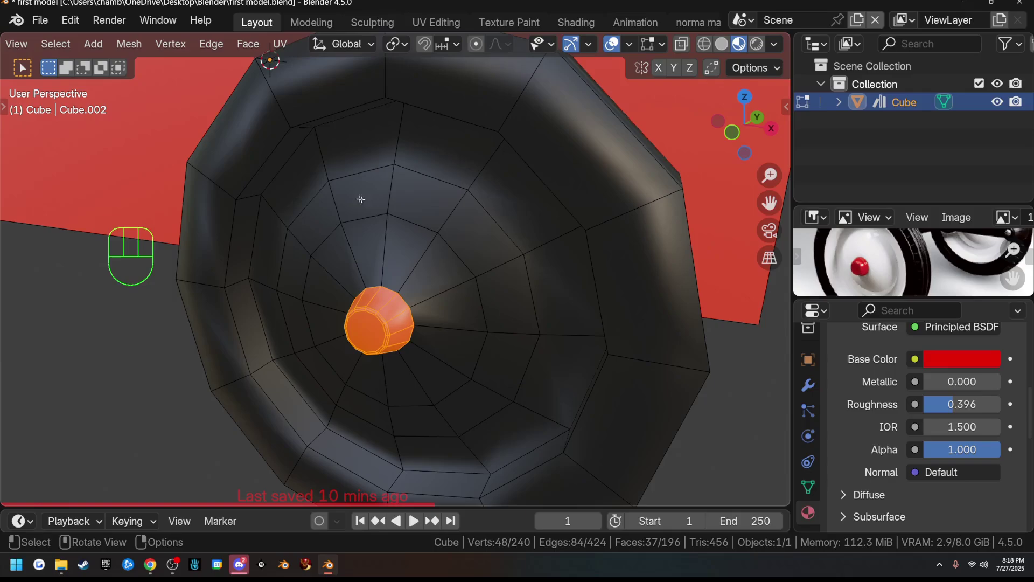
pyautogui.scroll(5, 167, 43)
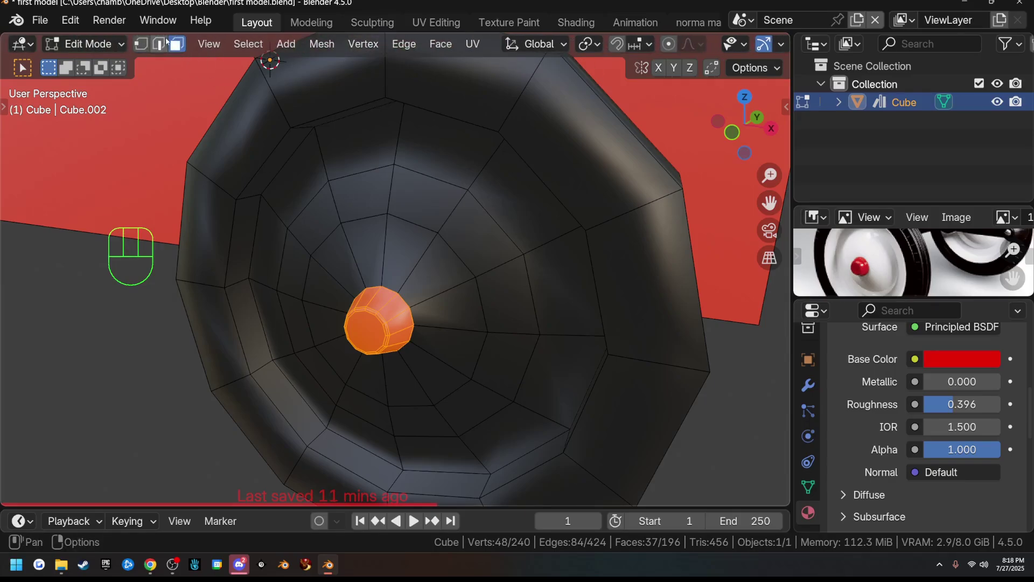
pyautogui.press('3')
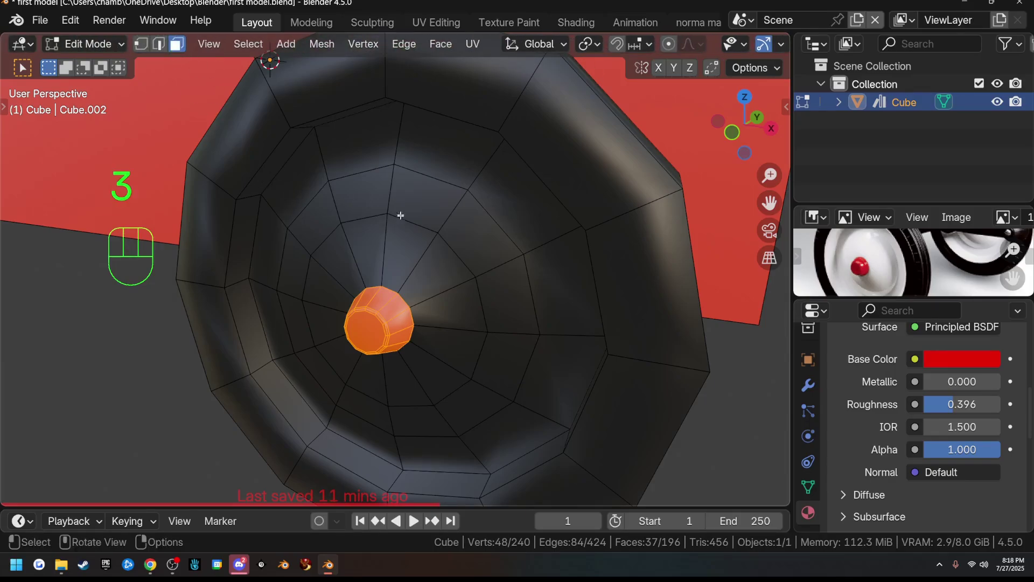
pyautogui.press('alt')
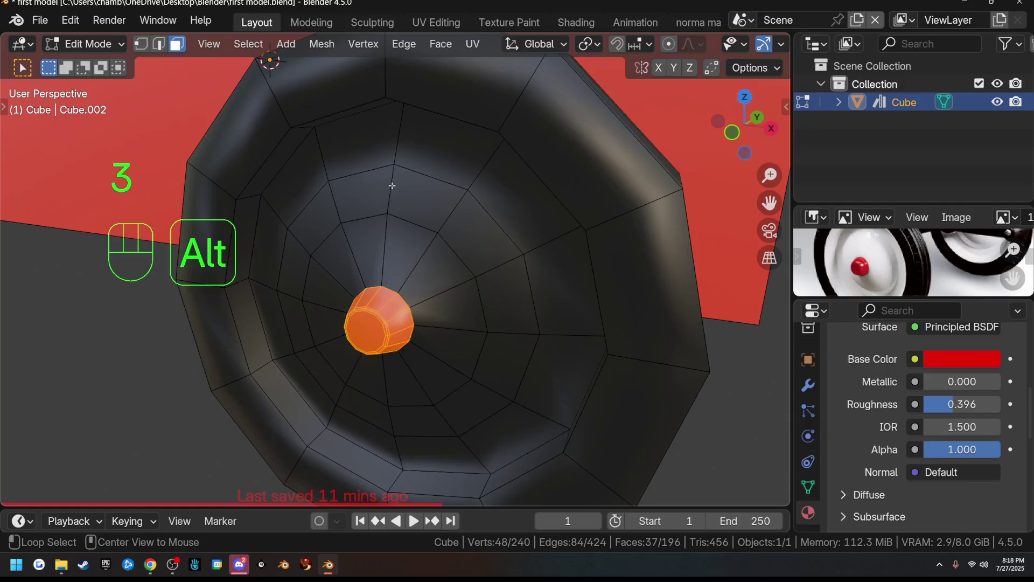
pyautogui.keyDown('alt'); pyautogui.click(392, 185); pyautogui.keyUp('alt')
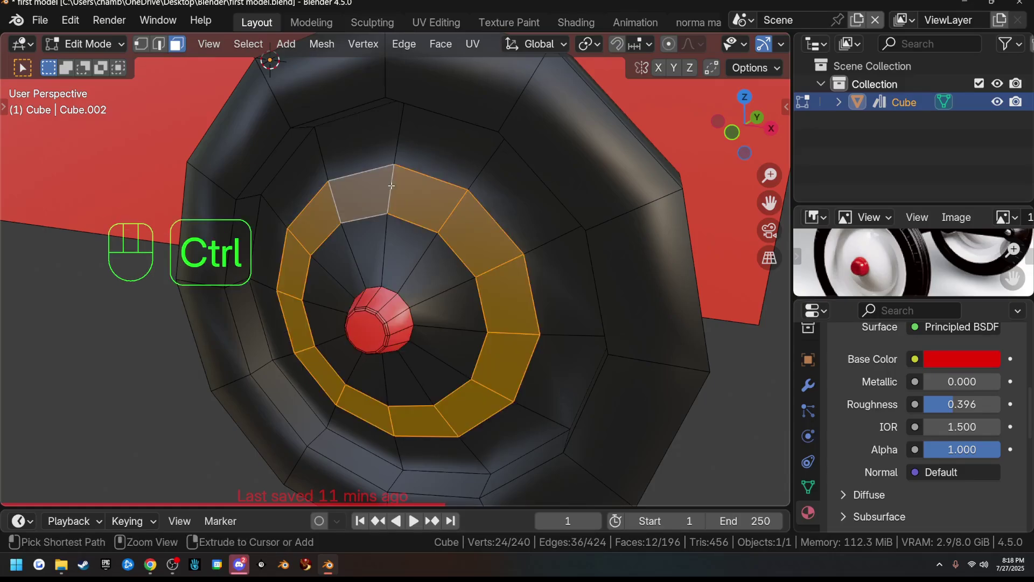
pyautogui.press('ctrl+KP_Add')
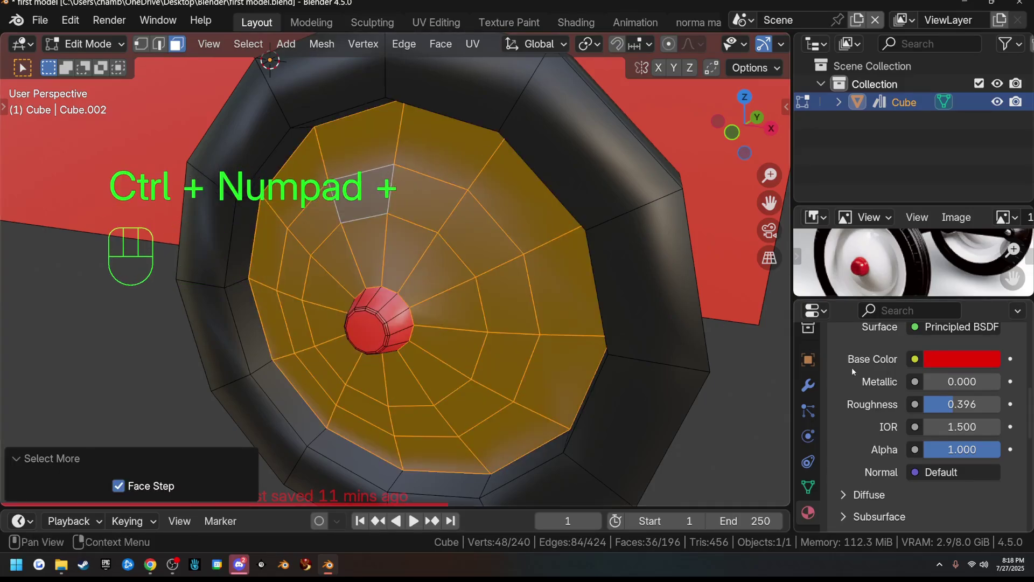
# Step: Add another material slot with a new material for the wheel disc
pyautogui.scroll(6, 870, 383)
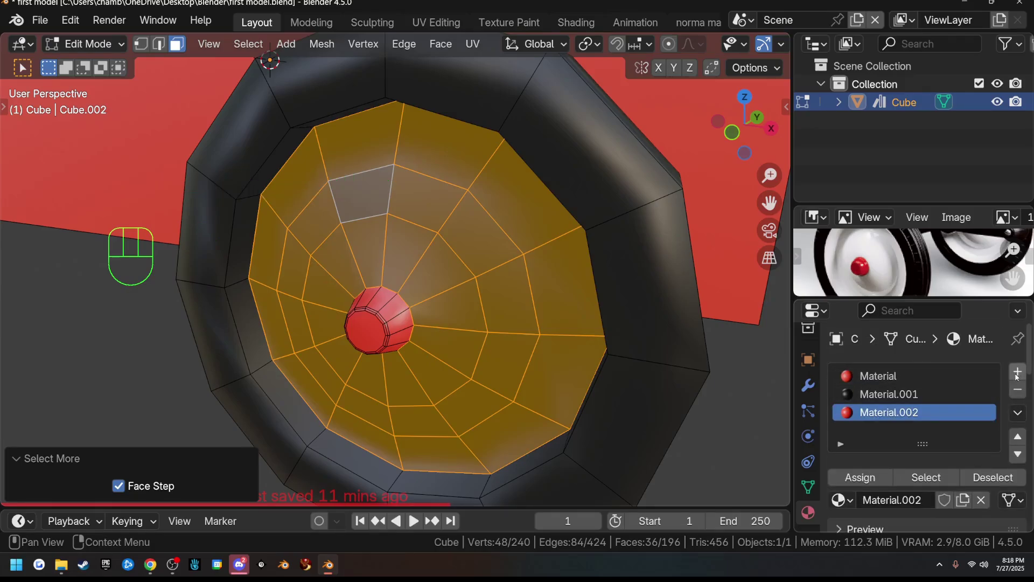
pyautogui.click(1018, 371)
pyautogui.click(940, 502)
# Step: Set the new disc material's base color to pure white and its roughness to 0.177
pyautogui.scroll(-7, 907, 460)
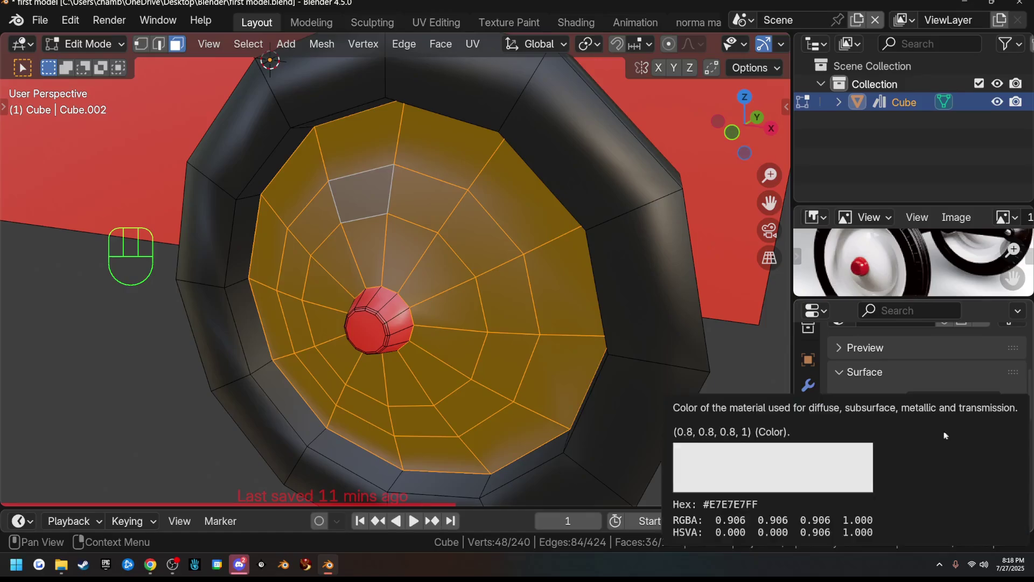
pyautogui.click(967, 432)
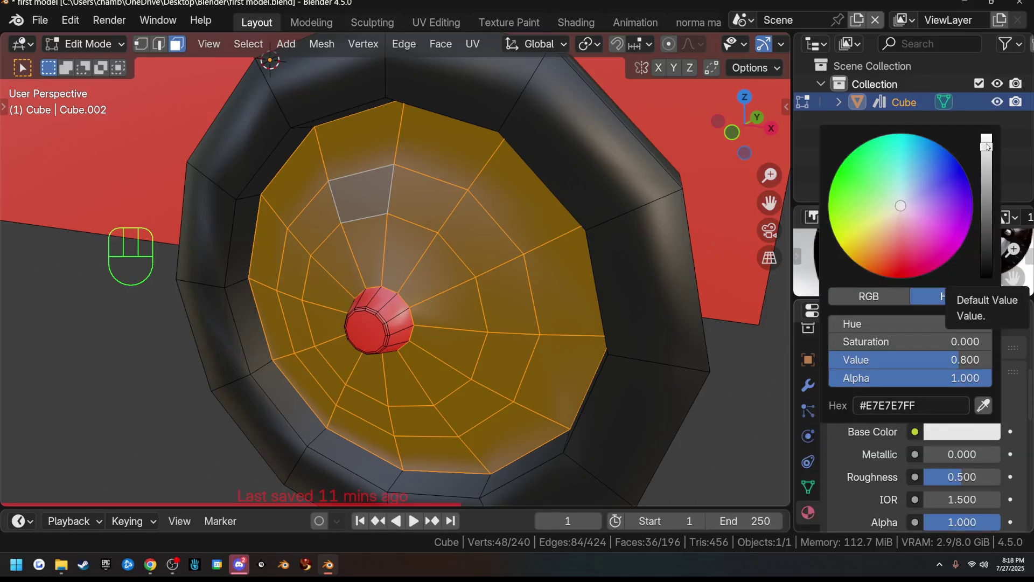
pyautogui.moveTo(989, 142); pyautogui.dragTo(987, 135)
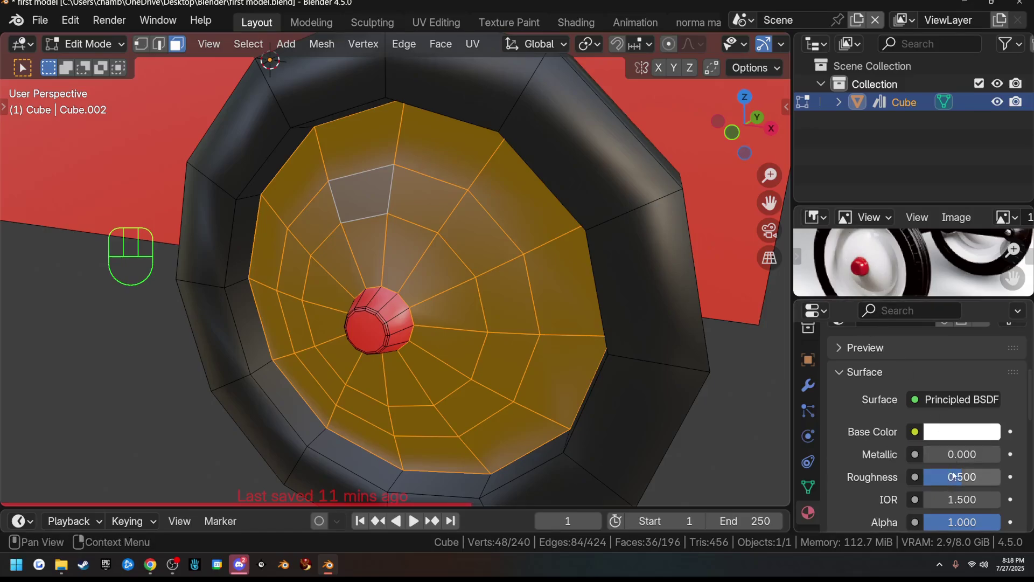
pyautogui.moveTo(952, 475); pyautogui.dragTo(932, 475)
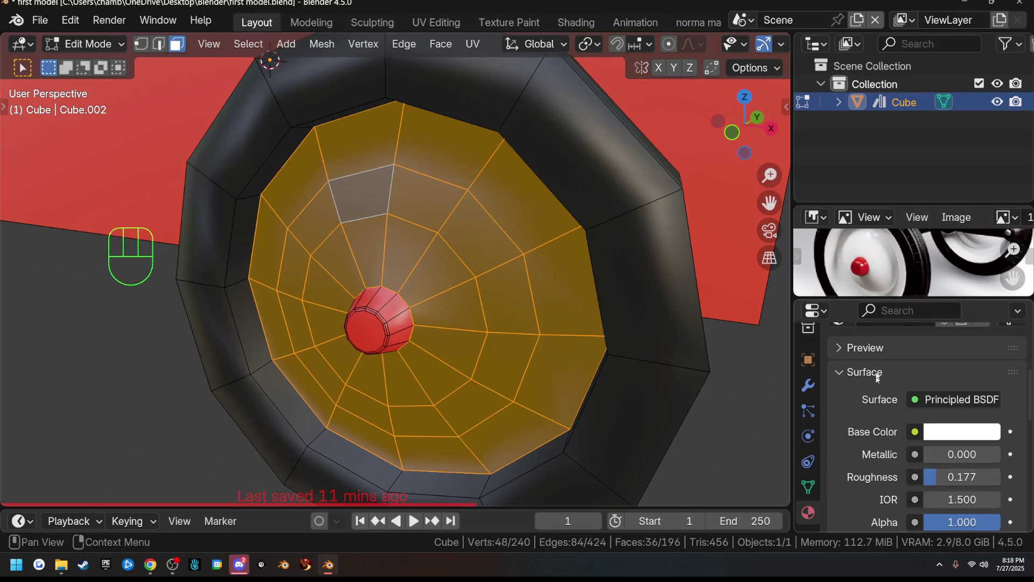
pyautogui.scroll(6, 867, 475)
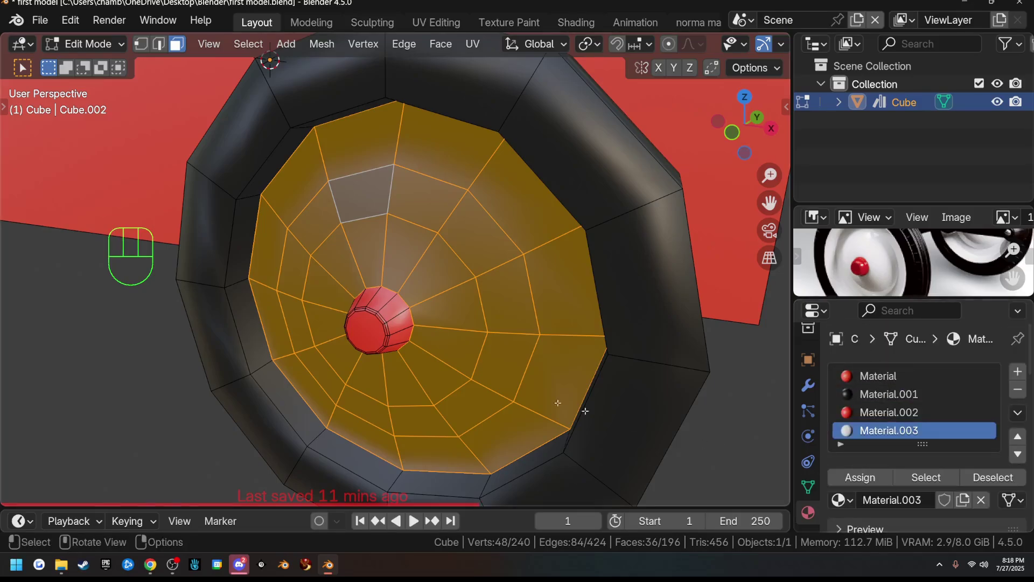
# Step: Assign the new white material to the selected wheel disc faces and return to Object Mode
pyautogui.click(851, 478)
pyautogui.scroll(-5, 490, 335)
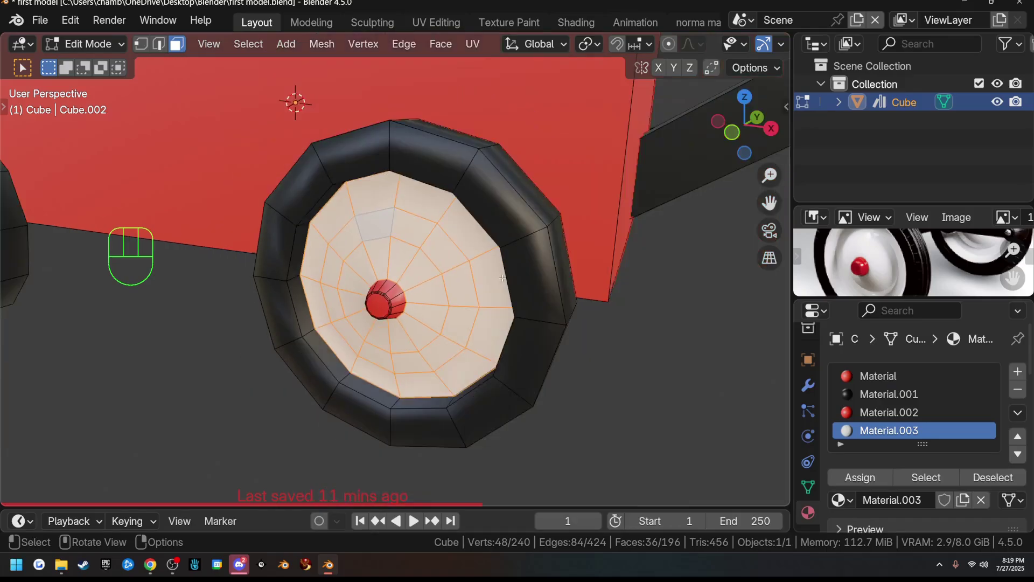
pyautogui.press('Tab')
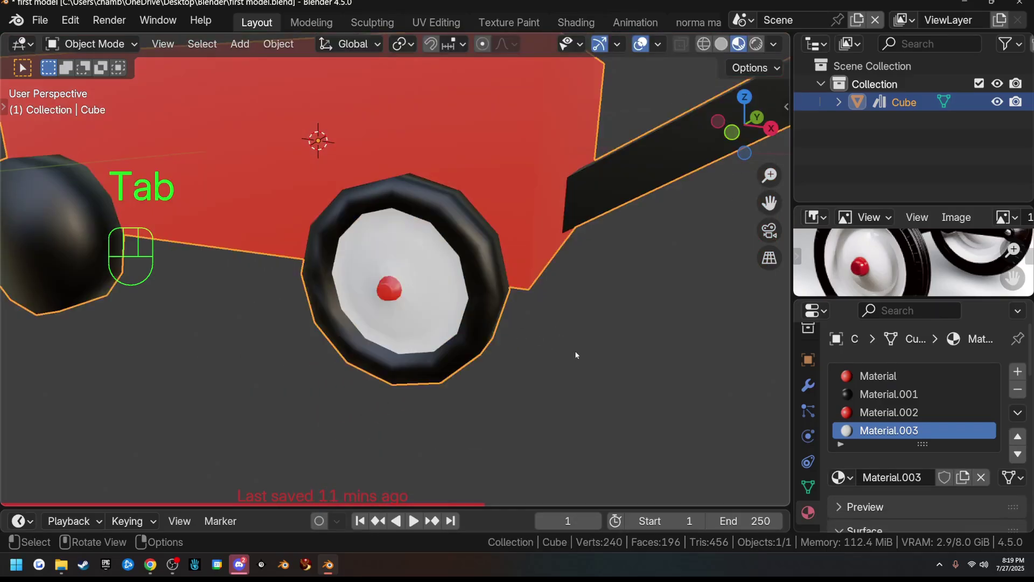
pyautogui.moveTo(597, 363); pyautogui.dragTo(580, 342, button='middle')
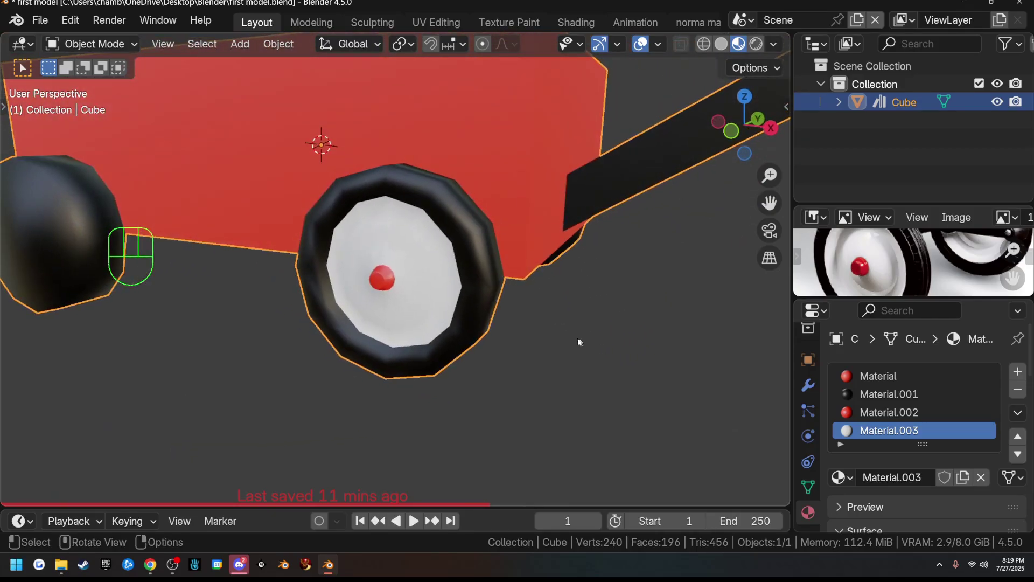
pyautogui.press('F7')
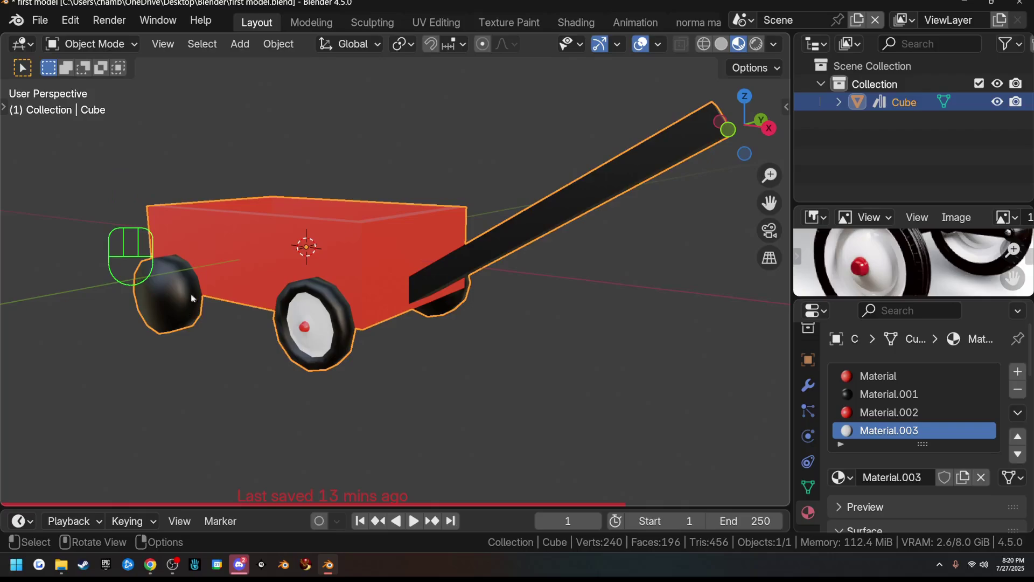
# Step: Select the three plain wheels as linked geometry and delete their faces, keeping only the detailed front wheel
pyautogui.press('Tab')
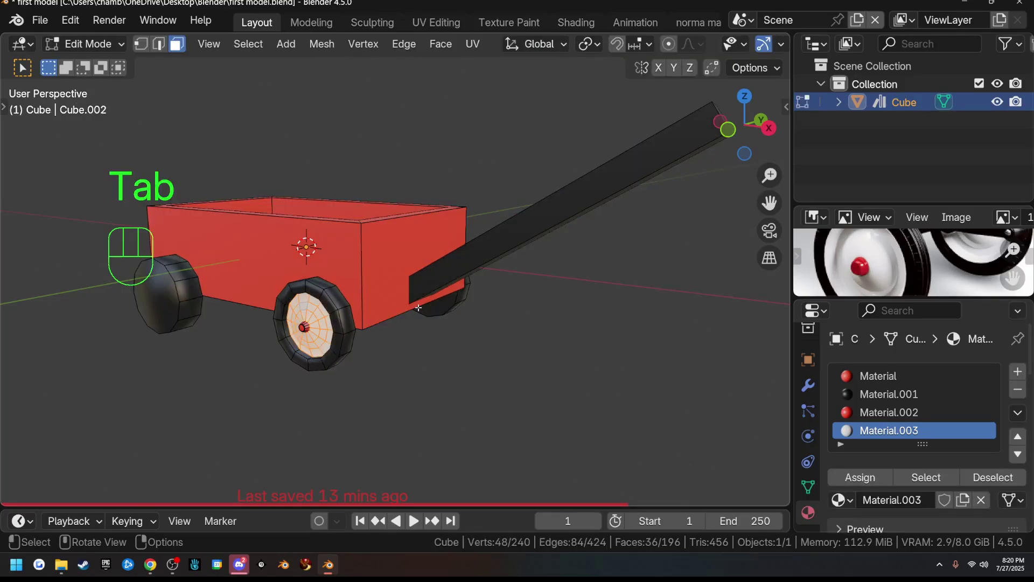
pyautogui.click(166, 291)
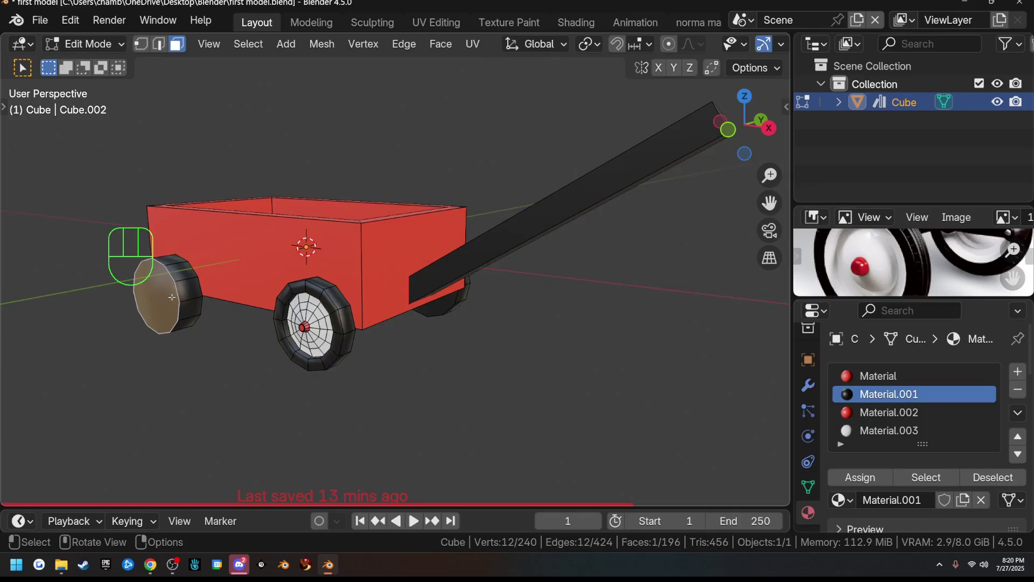
pyautogui.press('l')
pyautogui.scroll(3, 422, 344)
pyautogui.moveTo(423, 345); pyautogui.dragTo(291, 344, button='middle')
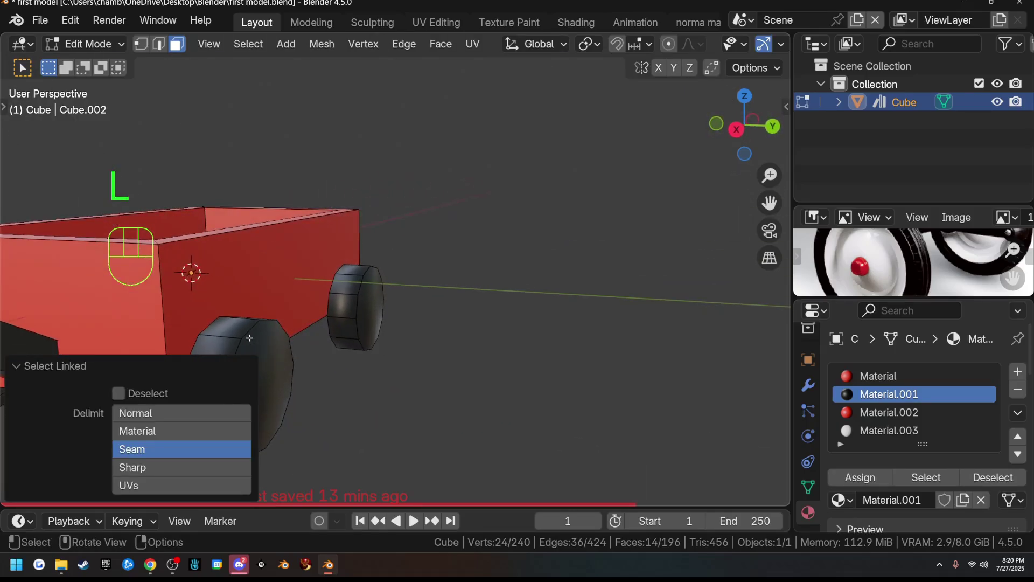
pyautogui.press('l')
pyautogui.press('l')
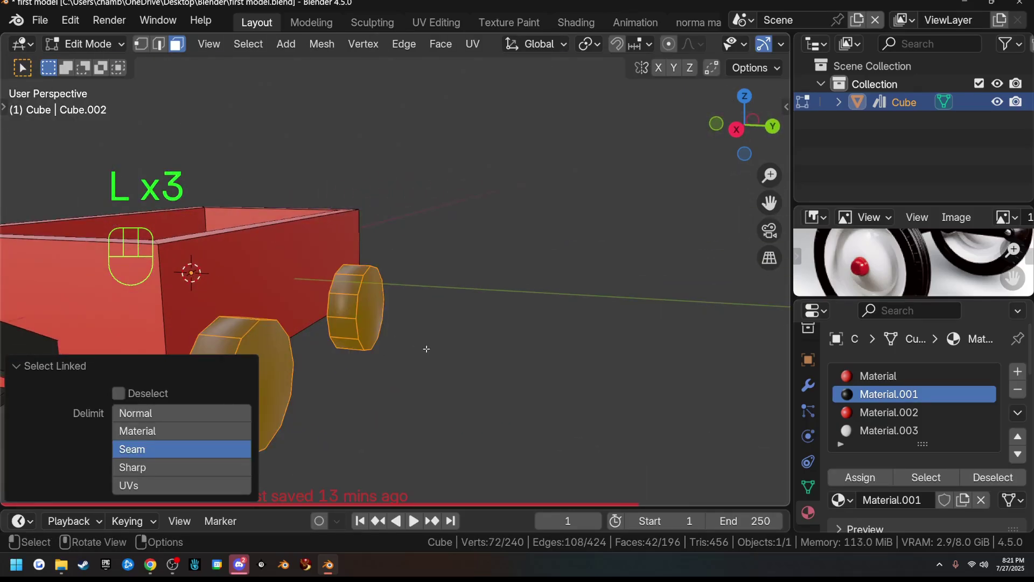
pyautogui.keyDown('shift'); pyautogui.moveTo(414, 380); pyautogui.dragTo(506, 378, button='middle'); pyautogui.keyUp('shift')
pyautogui.press('x')
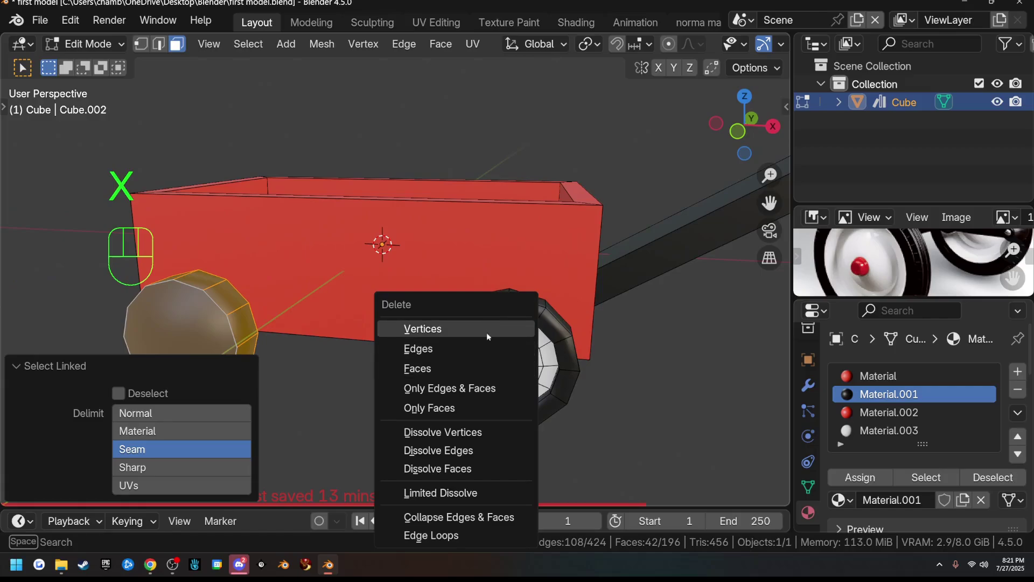
pyautogui.click(483, 365)
# Step: Separate the detailed wheel from the wagon mesh by selection and make it the active object in Object Mode
pyautogui.moveTo(483, 366); pyautogui.dragTo(459, 389, button='middle')
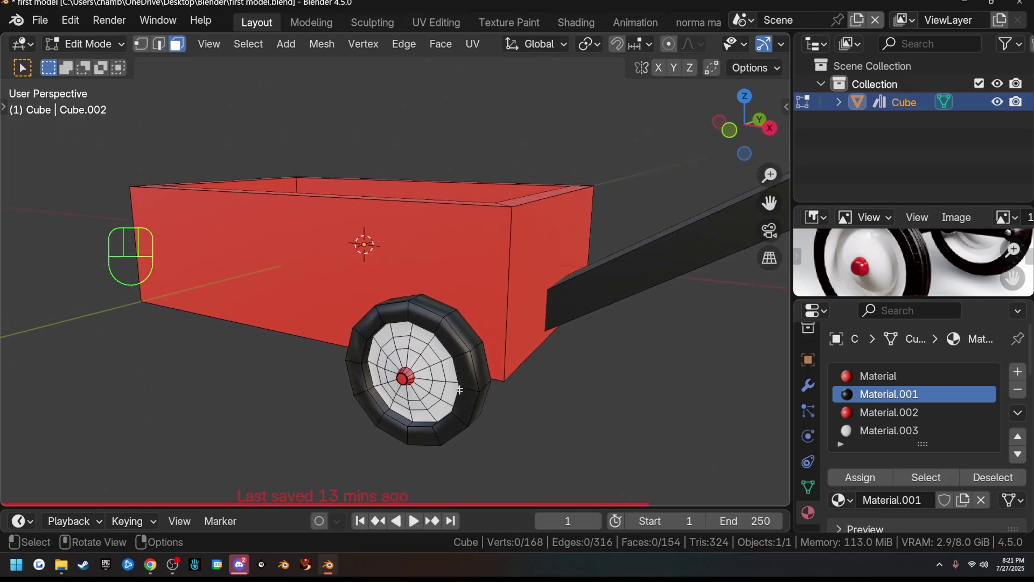
pyautogui.press('l')
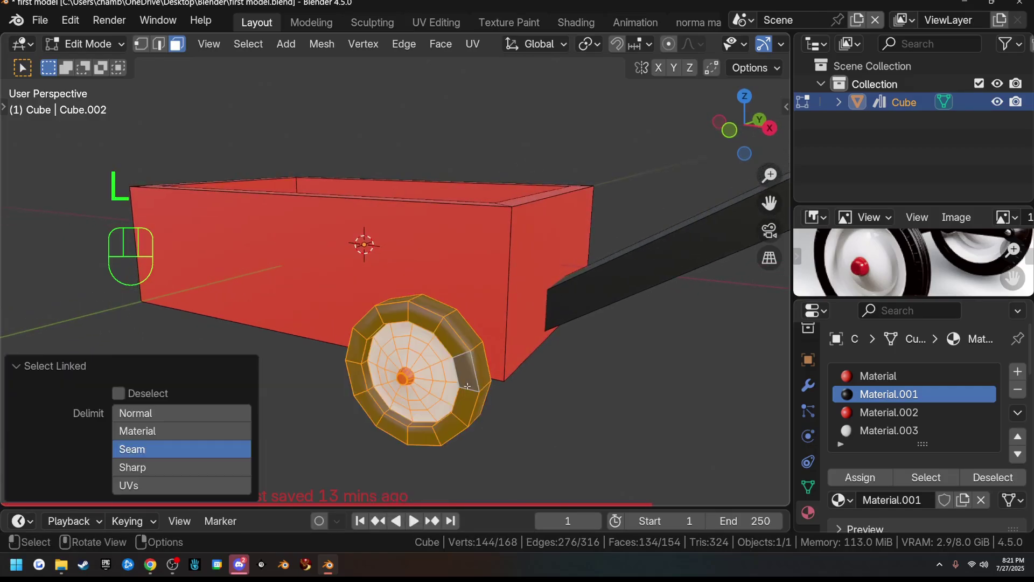
pyautogui.press('p')
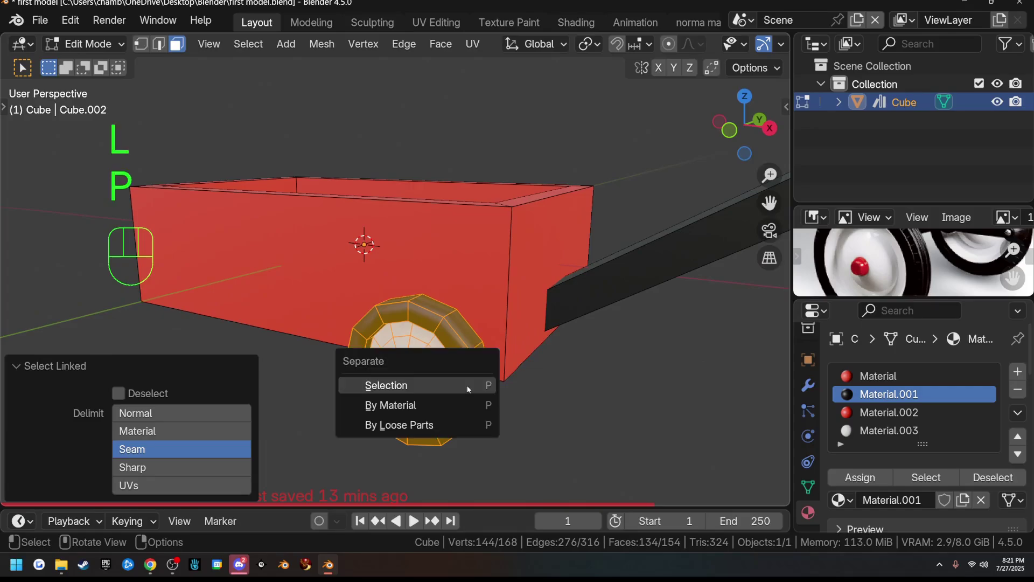
pyautogui.click(444, 386)
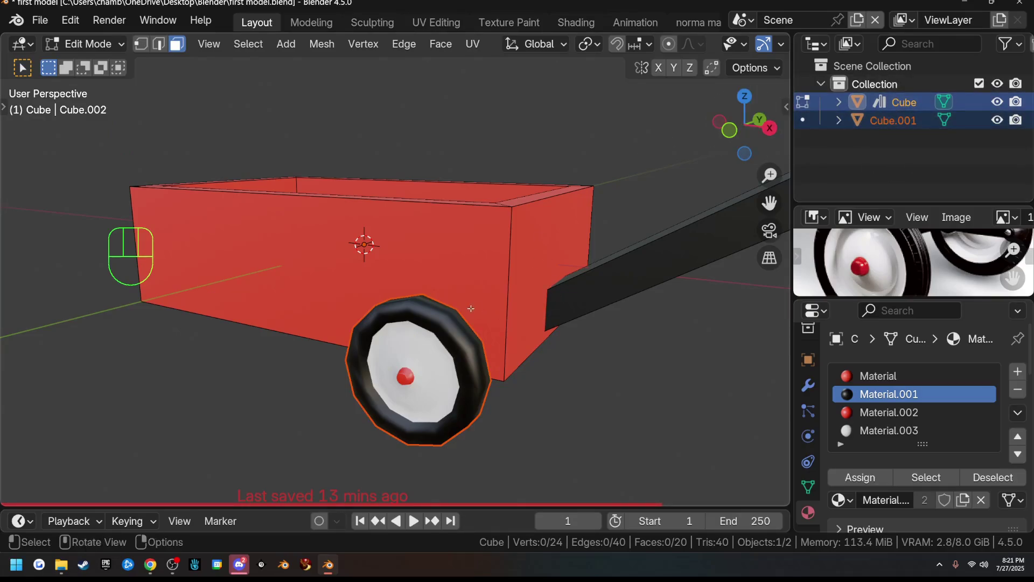
pyautogui.press('Tab')
pyautogui.click(466, 334)
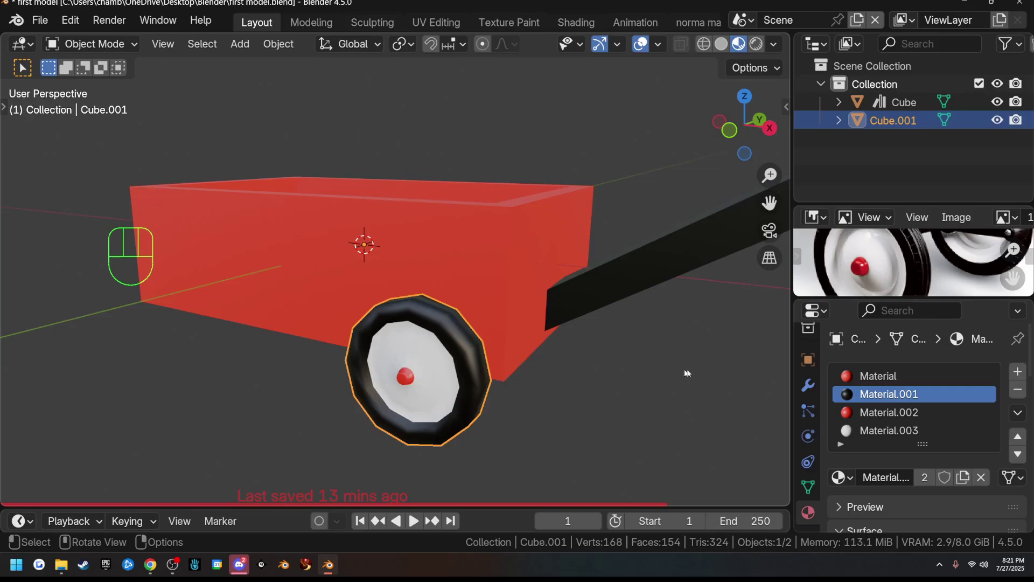
# Step: Add a Mirror modifier to the detailed wheel with both the X and Y axes enabled
pyautogui.click(807, 386)
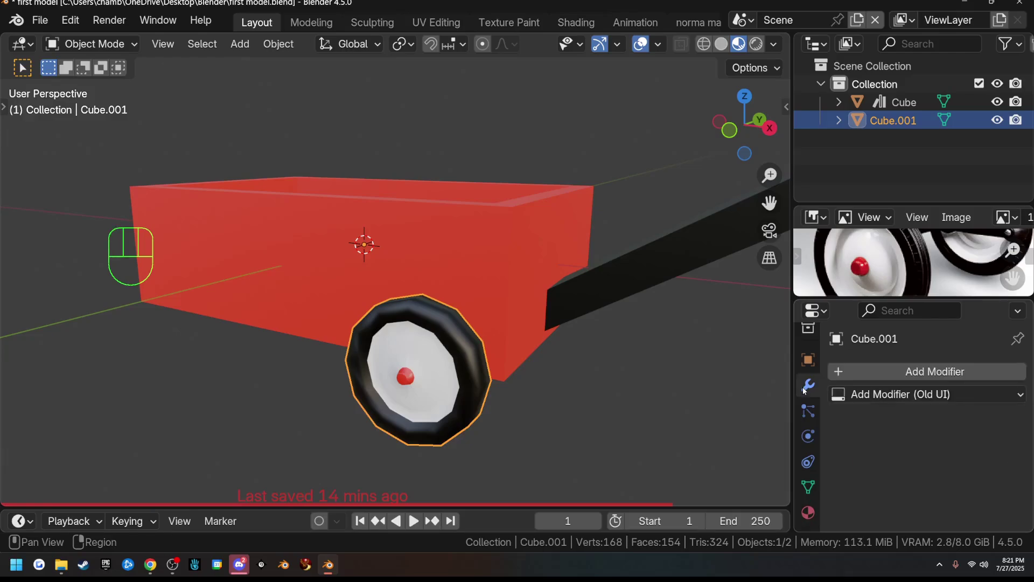
pyautogui.click(936, 377)
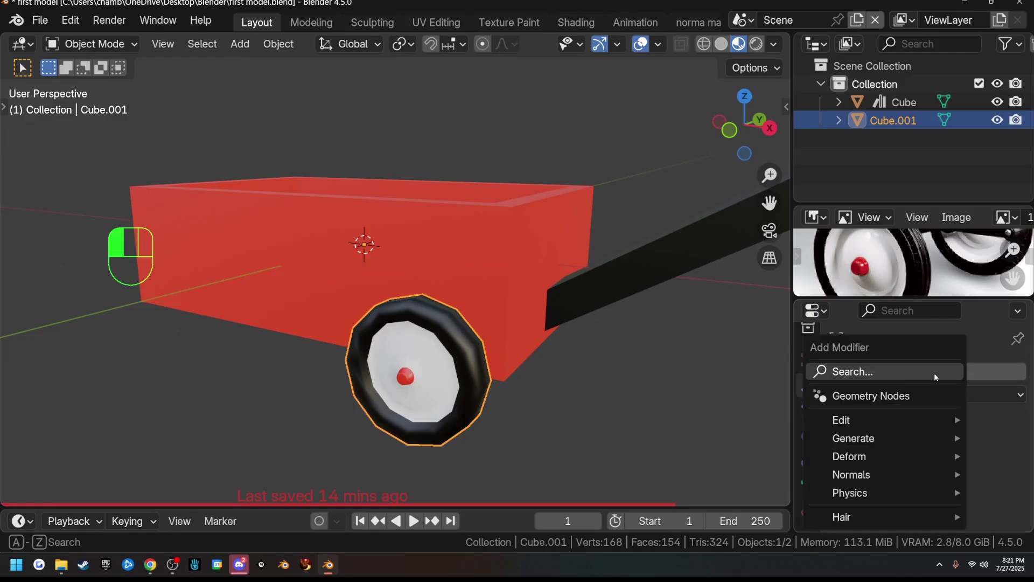
pyautogui.moveTo(903, 434)
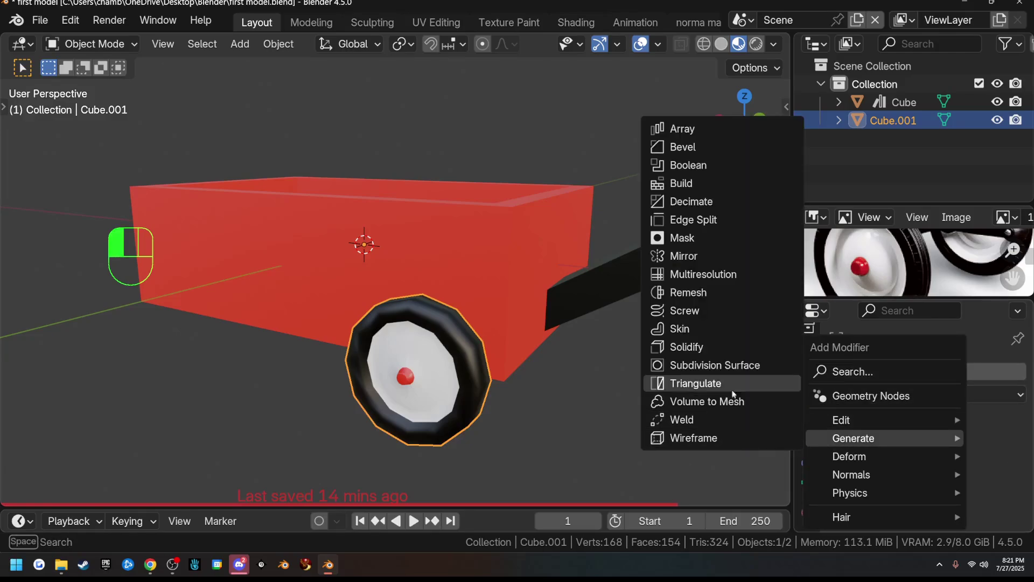
pyautogui.click(704, 253)
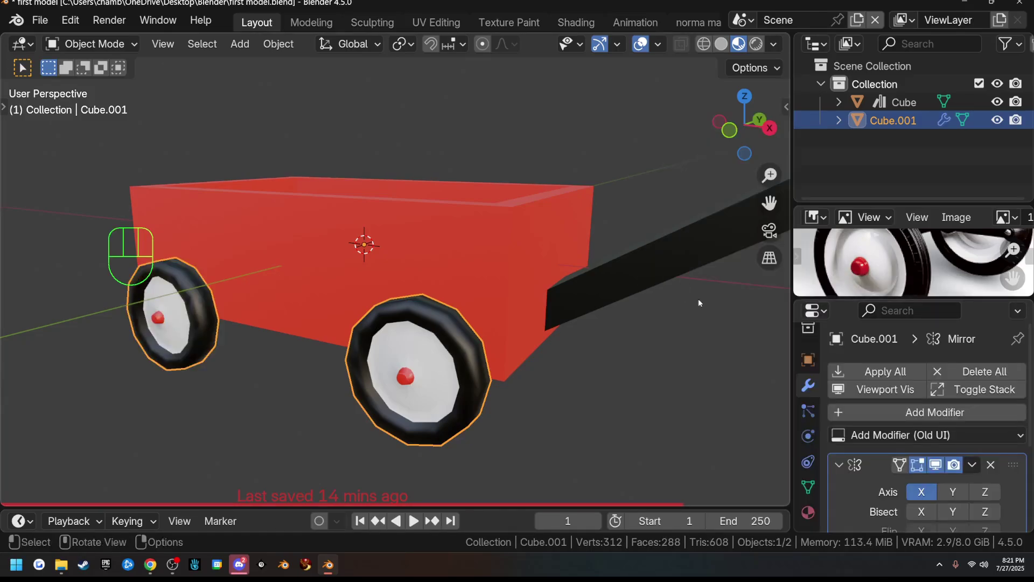
pyautogui.click(939, 435)
pyautogui.scroll(-5, 487, 399)
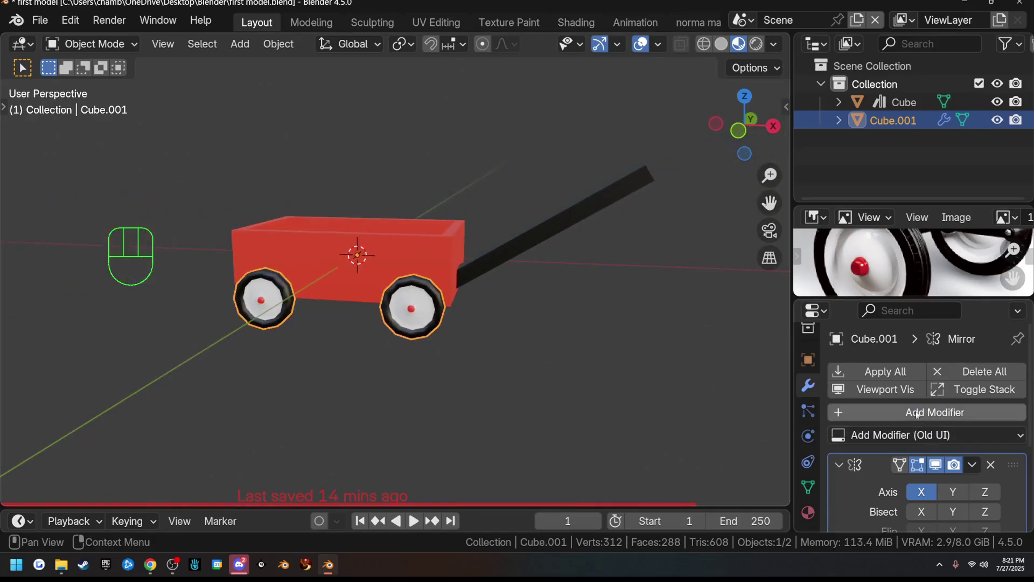
pyautogui.scroll(-2, 919, 494)
pyautogui.scroll(-2, 918, 494)
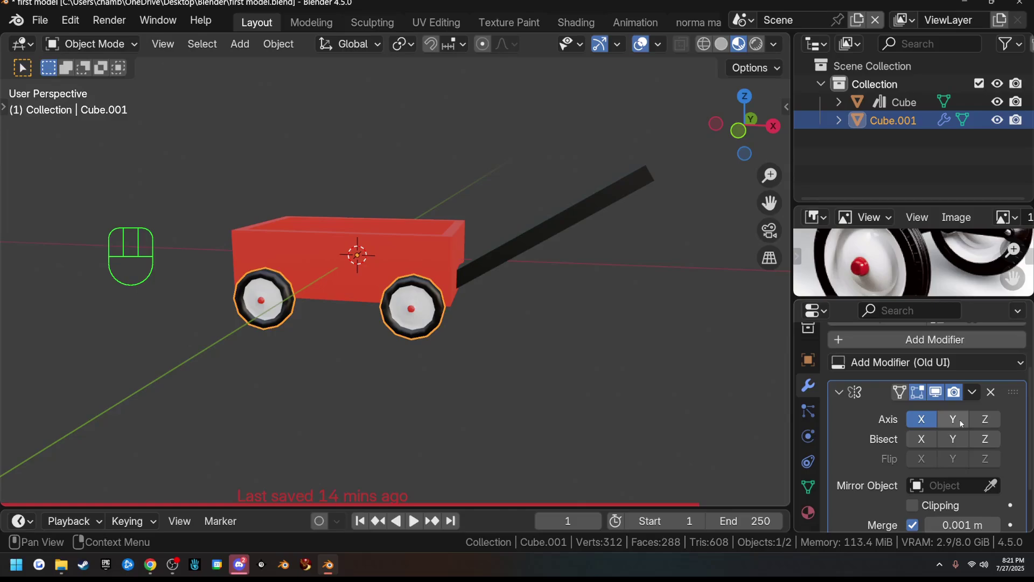
pyautogui.click(953, 420)
pyautogui.moveTo(630, 363); pyautogui.dragTo(736, 324, button='middle')
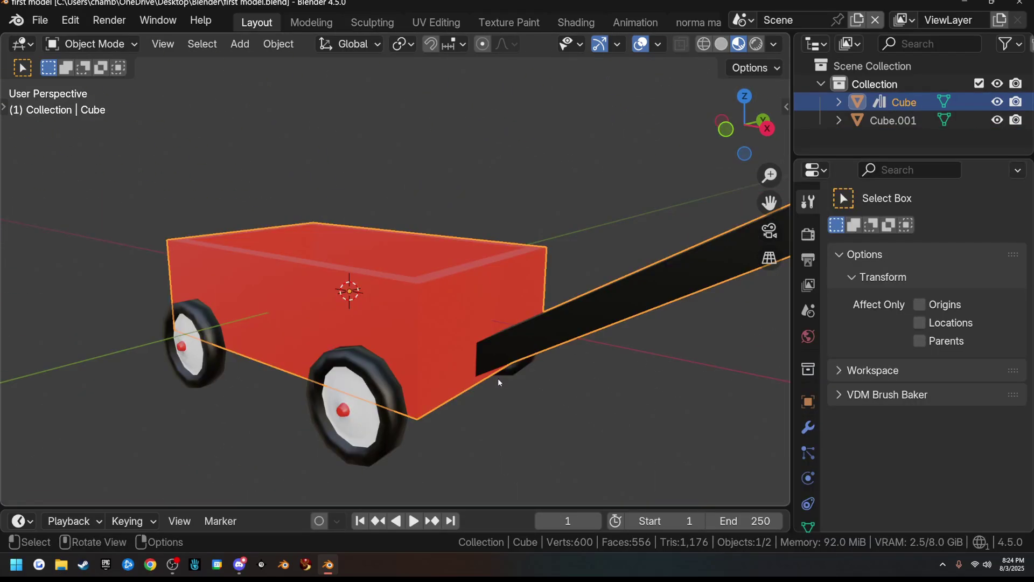
# Step: Select the whole handle as linked geometry in the wagon body's mesh and delete it
pyautogui.moveTo(498, 377); pyautogui.dragTo(430, 343, button='middle')
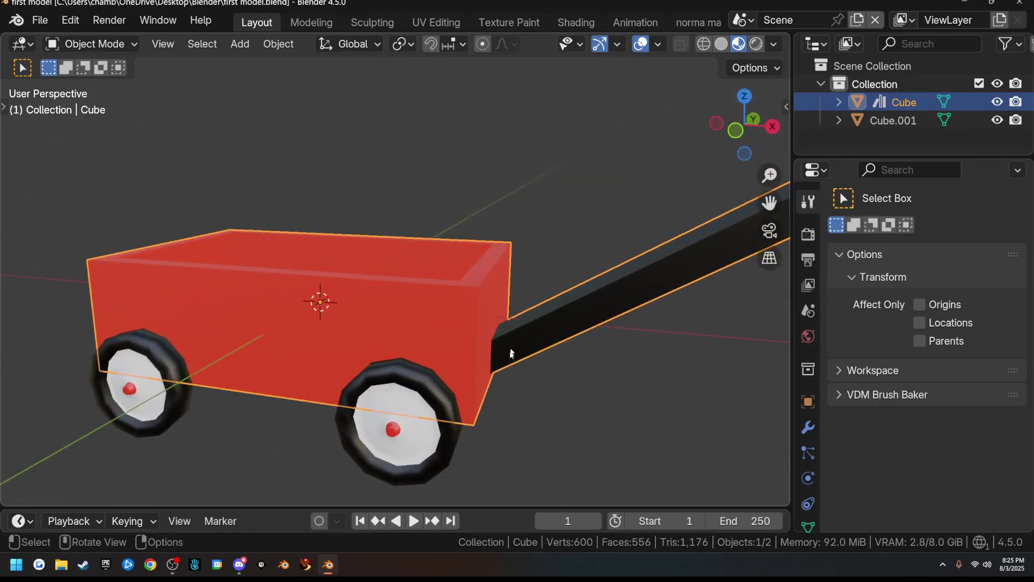
pyautogui.scroll(-2, 555, 339)
pyautogui.moveTo(593, 330)
pyautogui.mouseDown(button='middle')
pyautogui.moveTo(620, 303)
pyautogui.moveTo(613, 335)
pyautogui.mouseUp(button='middle')
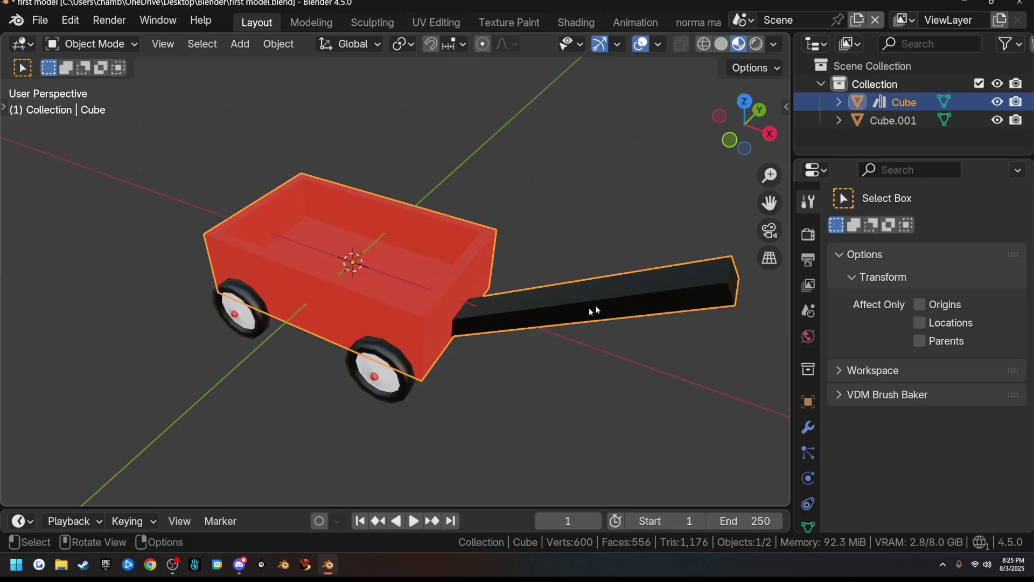
pyautogui.press('Tab')
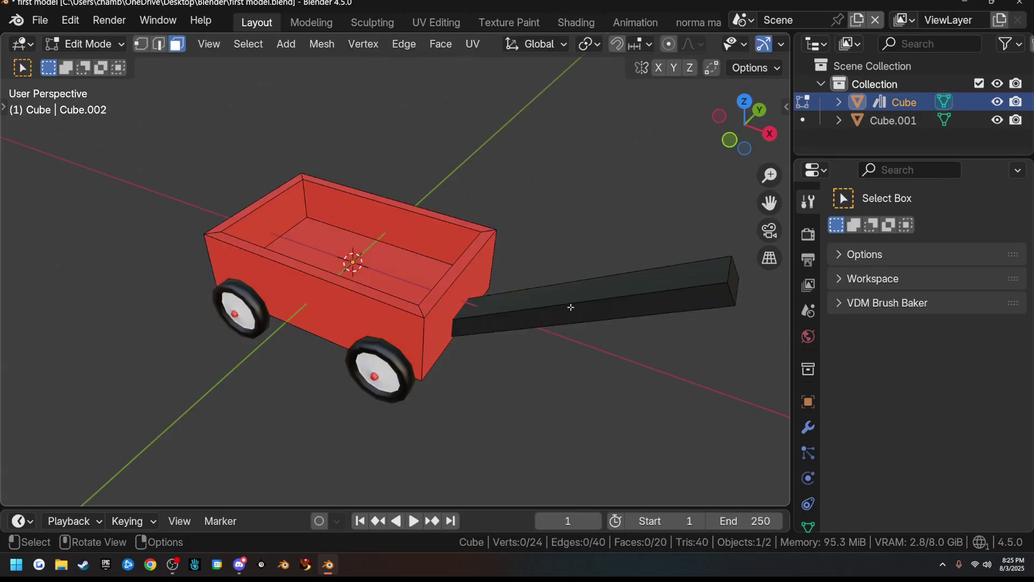
pyautogui.click(570, 307)
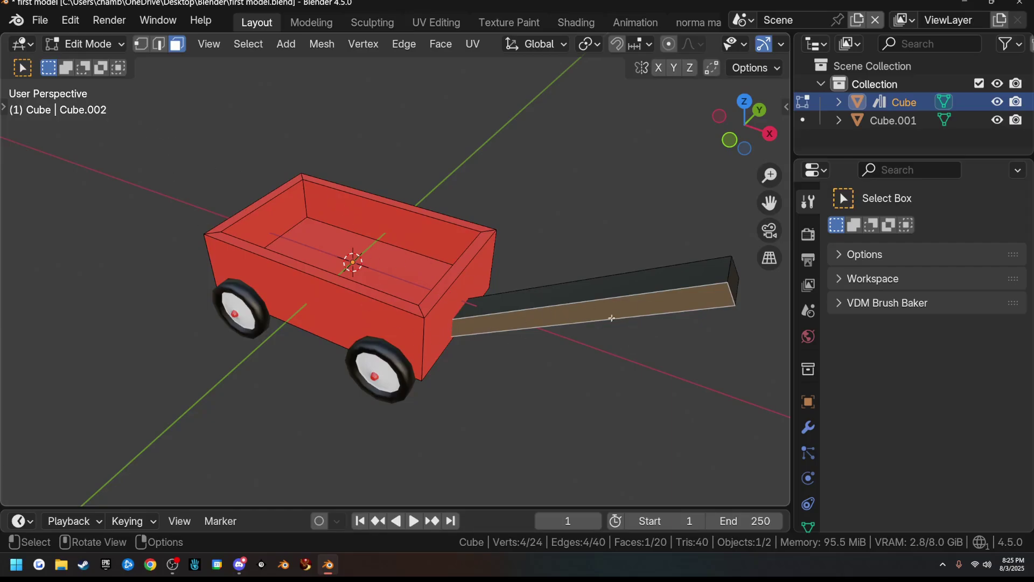
pyautogui.press('l')
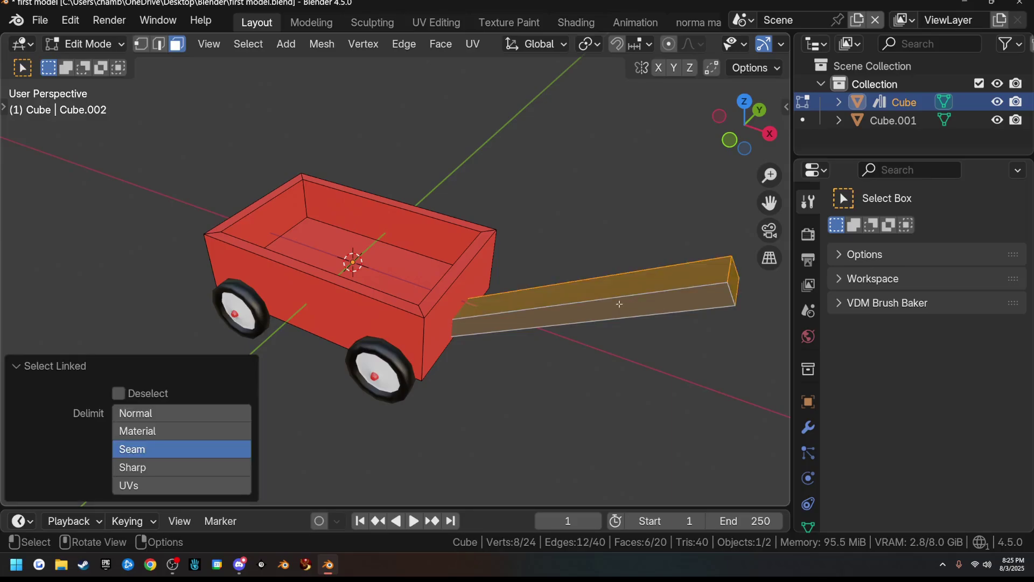
pyautogui.press('x')
pyautogui.click(616, 302)
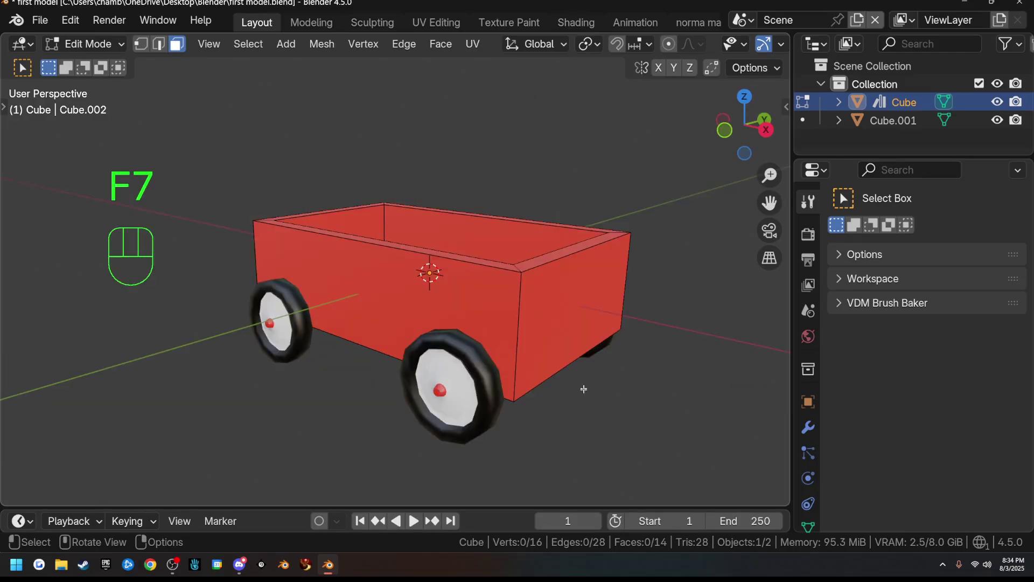
# Step: Select the wagon bed's inner floor face, grow the selection to the inner walls and top rim, and delete these faces
pyautogui.moveTo(583, 389); pyautogui.dragTo(328, 272, button='middle')
pyautogui.moveTo(462, 327); pyautogui.dragTo(419, 312, button='middle')
pyautogui.scroll(2, 422, 303)
pyautogui.keyDown('shift'); pyautogui.moveTo(437, 265); pyautogui.dragTo(433, 327, button='middle'); pyautogui.keyUp('shift')
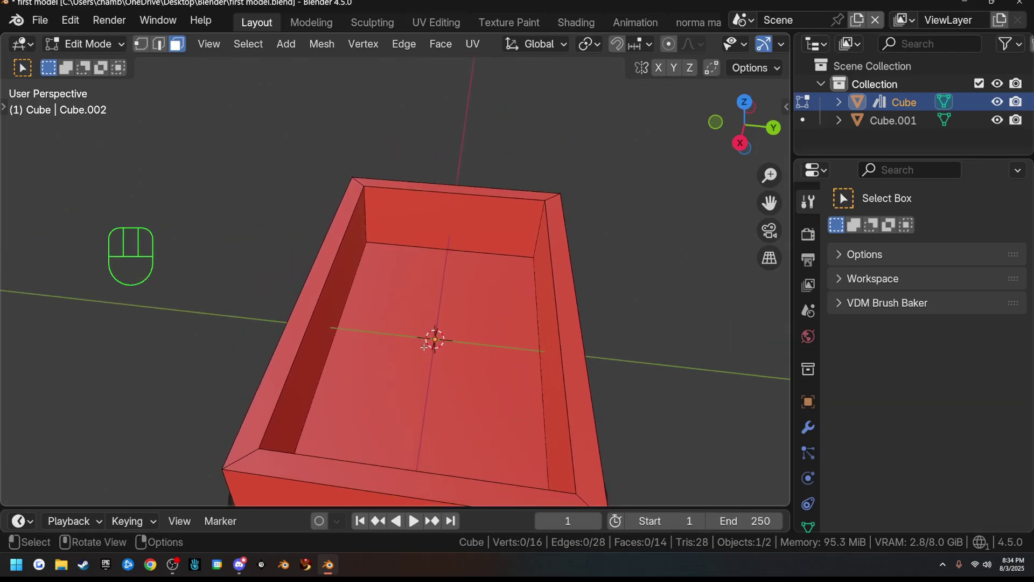
pyautogui.press('3')
pyautogui.click(442, 362)
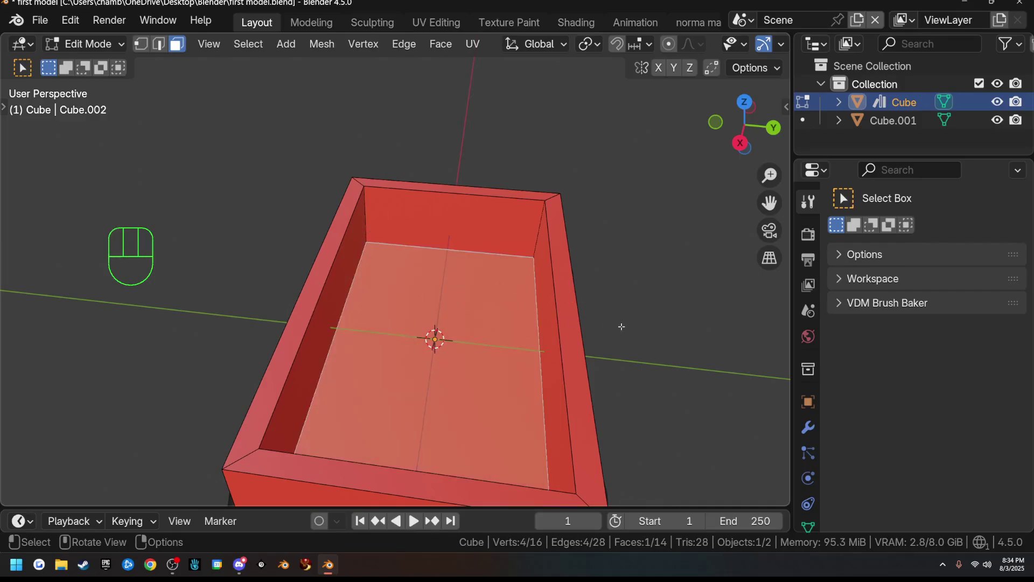
pyautogui.press('ctrl')
pyautogui.press('ctrl+KP_Add')
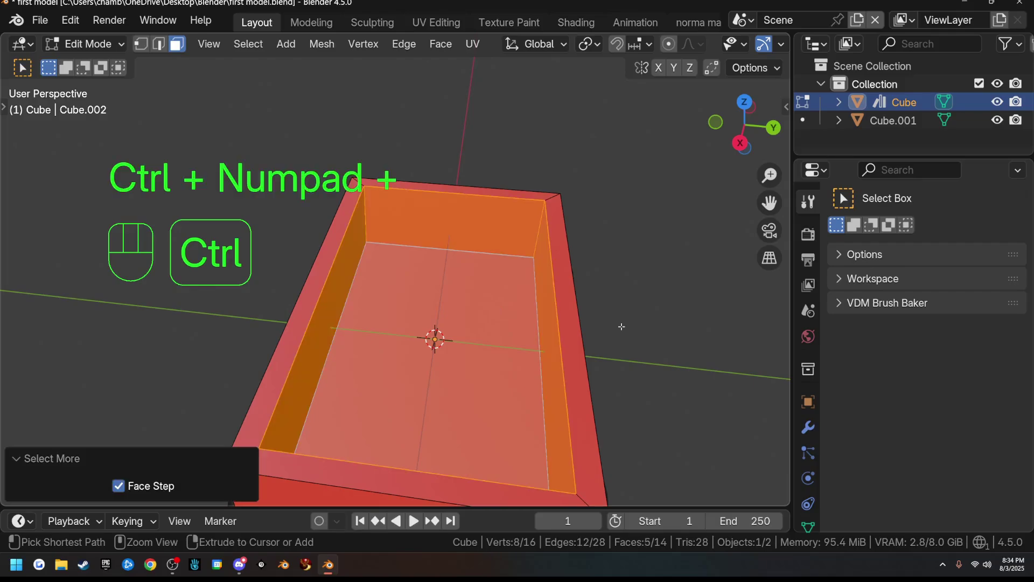
pyautogui.press('ctrl+KP_Add')
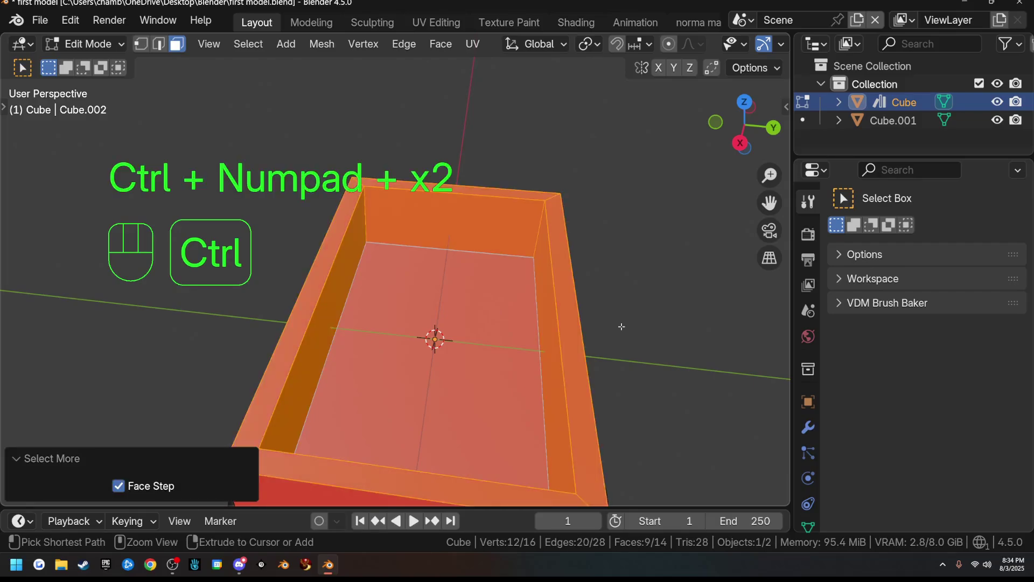
pyautogui.moveTo(415, 250); pyautogui.dragTo(480, 316, button='middle')
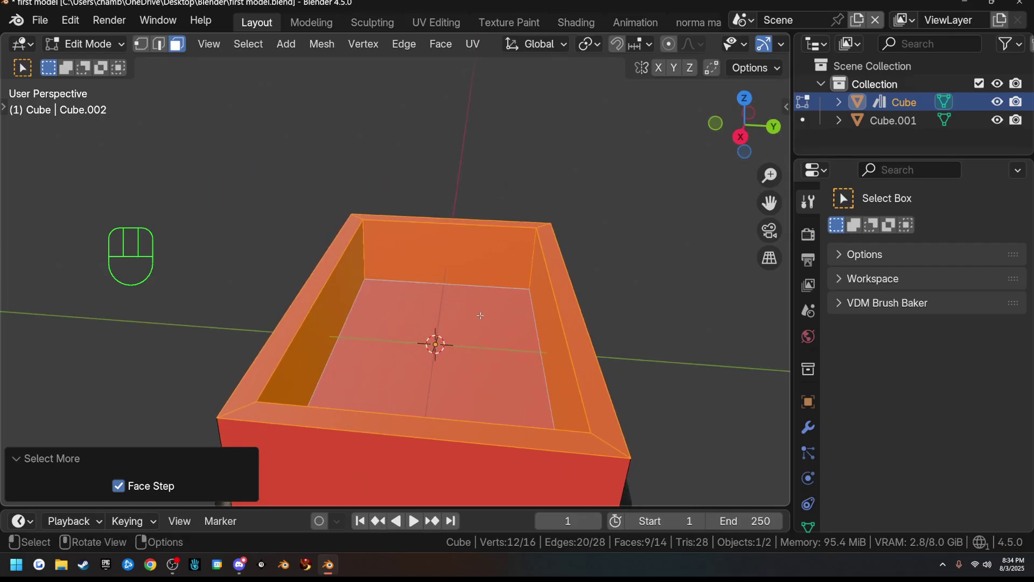
pyautogui.press('x')
pyautogui.click(430, 318)
# Step: Extrude the wagon bed's top edge loop in place and scale it outward to about 1.048 to form a rim
pyautogui.moveTo(411, 316); pyautogui.dragTo(511, 363, button='middle')
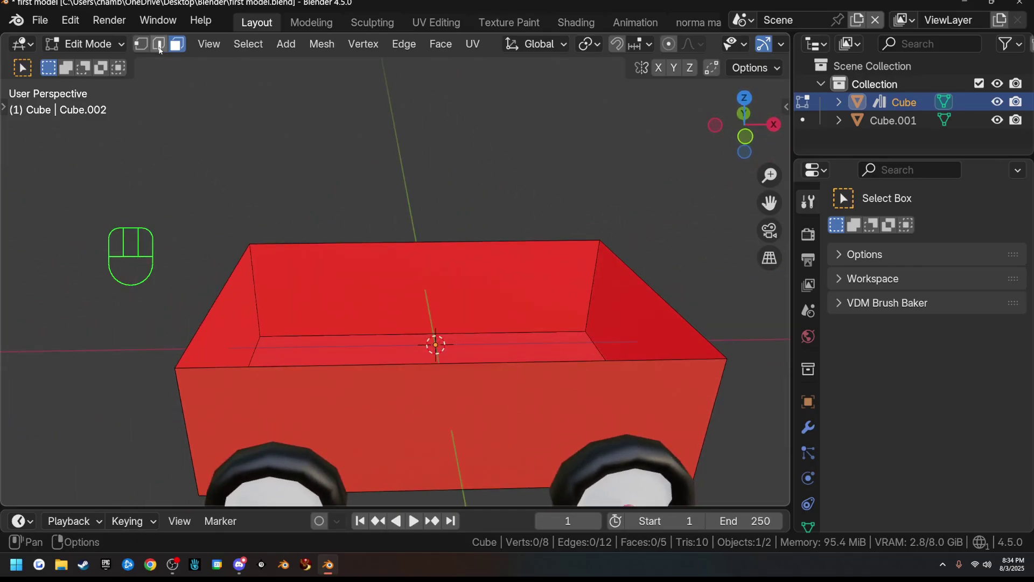
pyautogui.press('2')
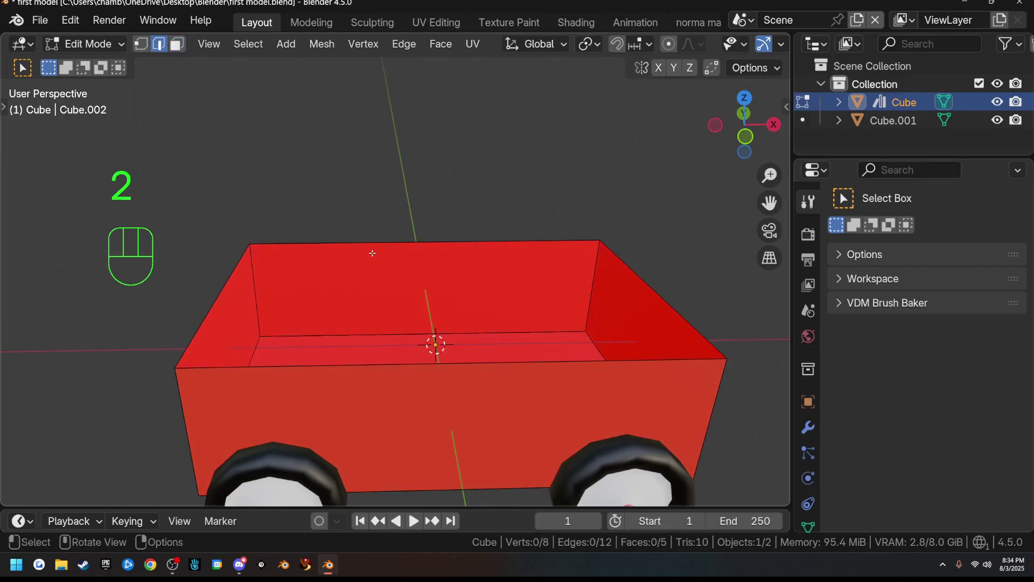
pyautogui.keyDown('alt'); pyautogui.click(392, 243); pyautogui.keyUp('alt')
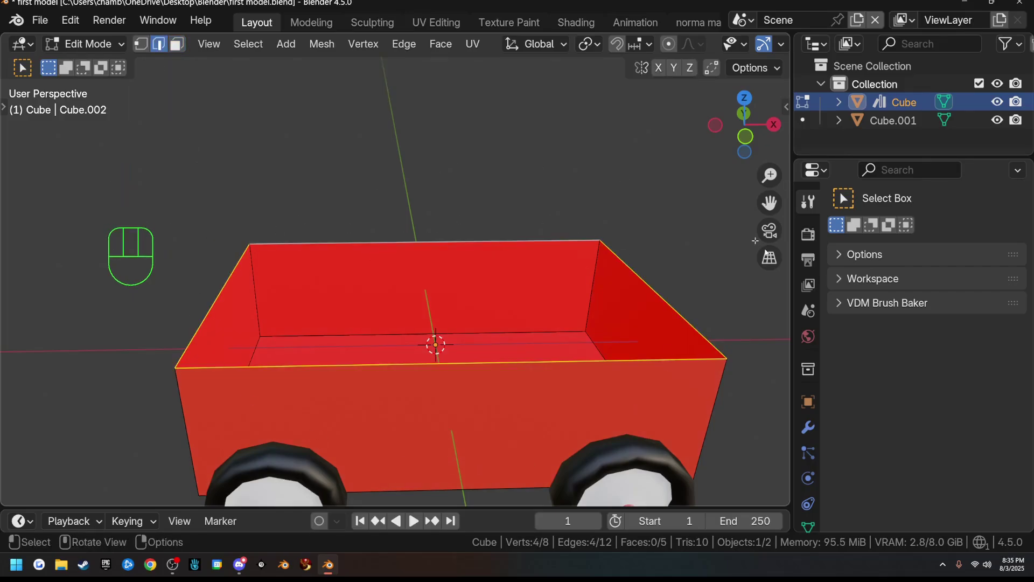
pyautogui.hotkey('ctrl', 'shift', 'z')
pyautogui.press('e')
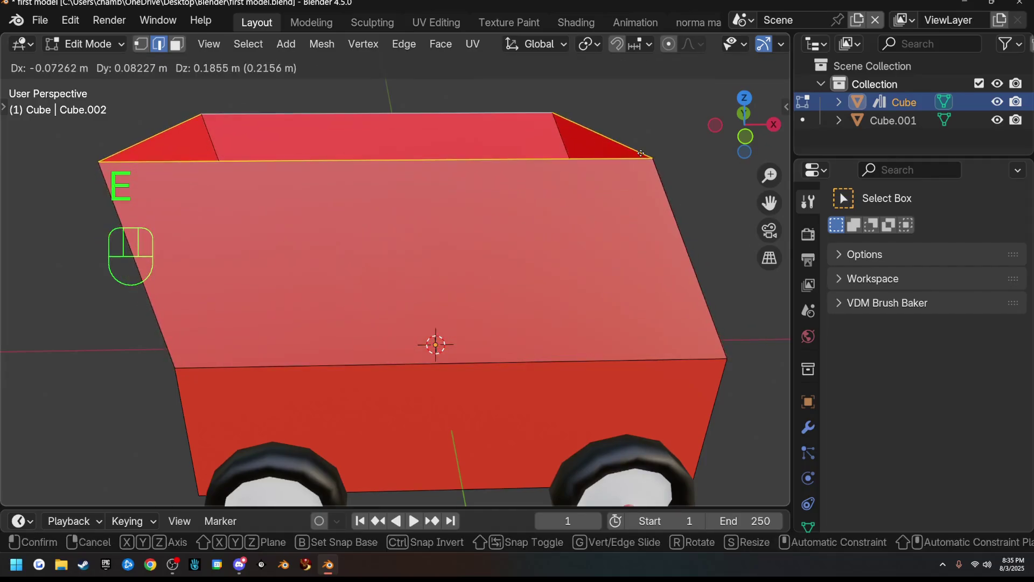
pyautogui.rightClick(691, 199)
pyautogui.press('s')
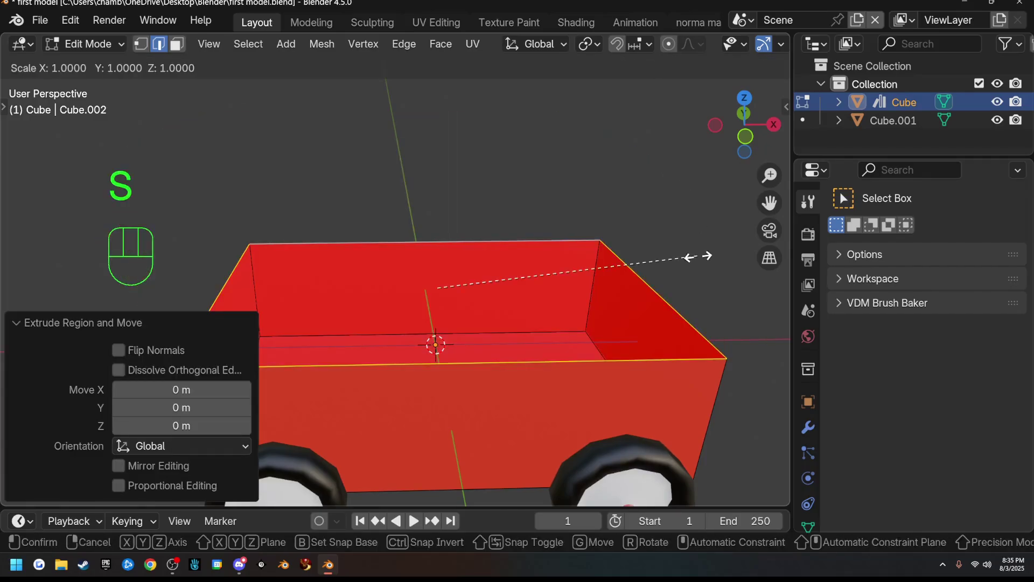
pyautogui.click(711, 262)
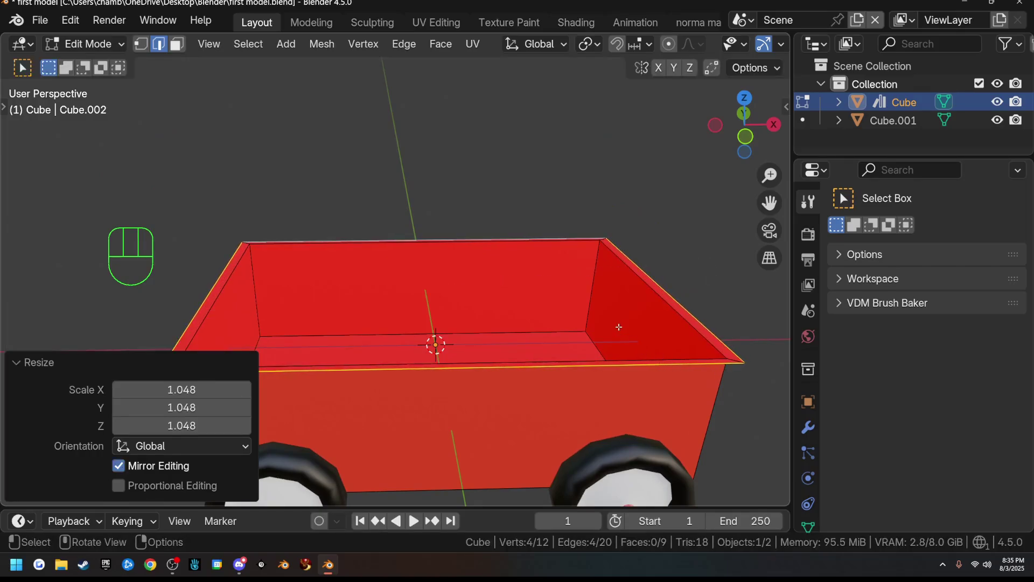
pyautogui.press('F7')
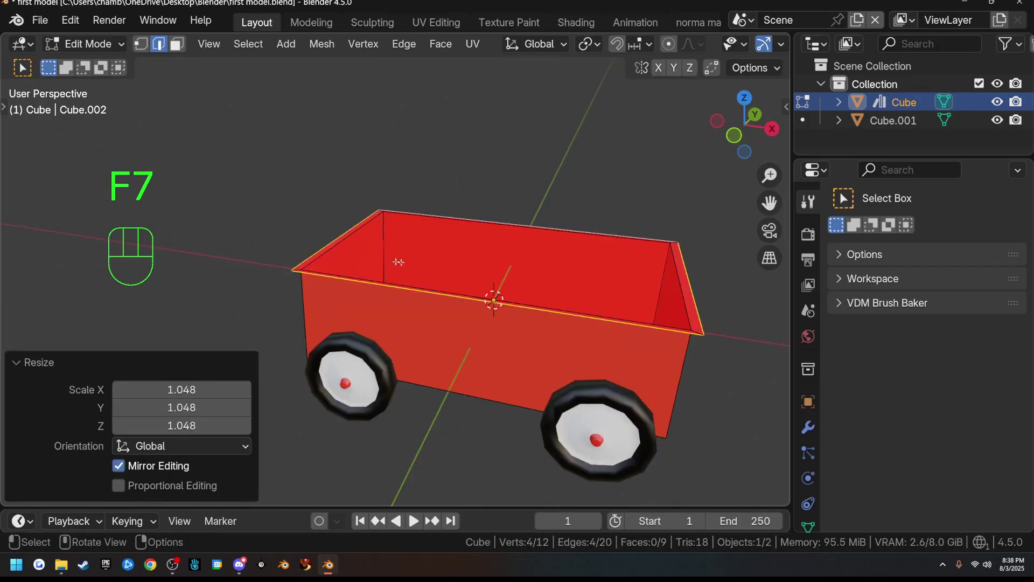
# Step: Bevel the four vertical corner edges of the wagon bed, including their rim edges, with 3 segments and a width of about 0.0136 m
pyautogui.moveTo(417, 278); pyautogui.dragTo(729, 275, button='middle')
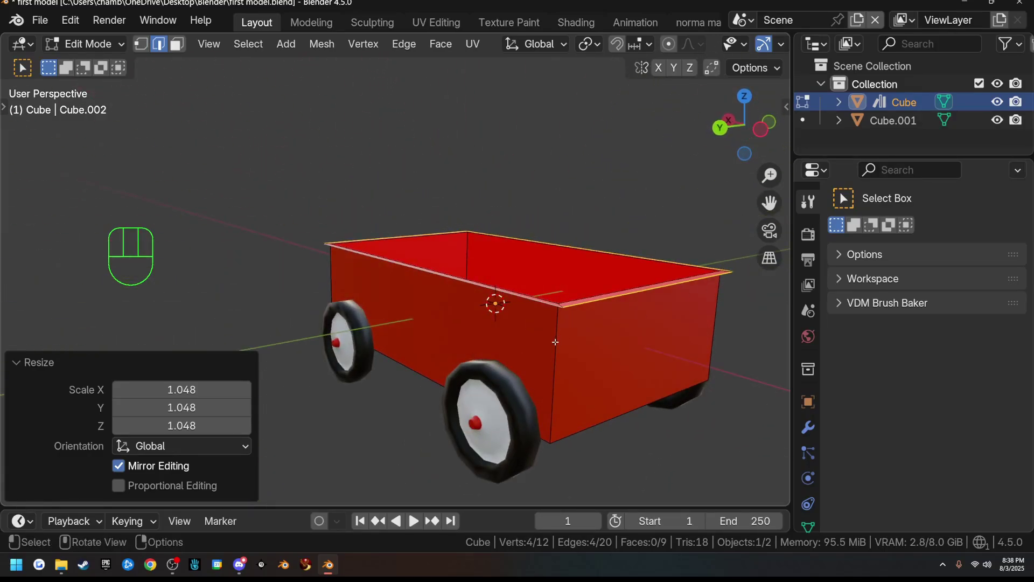
pyautogui.press('alt')
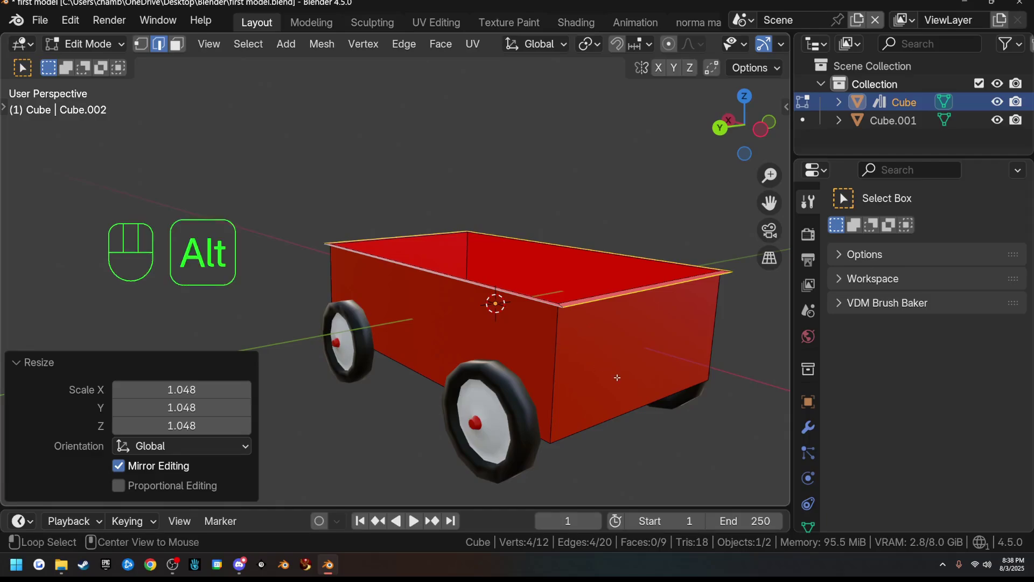
pyautogui.keyDown('alt'); pyautogui.click(558, 367); pyautogui.keyUp('alt')
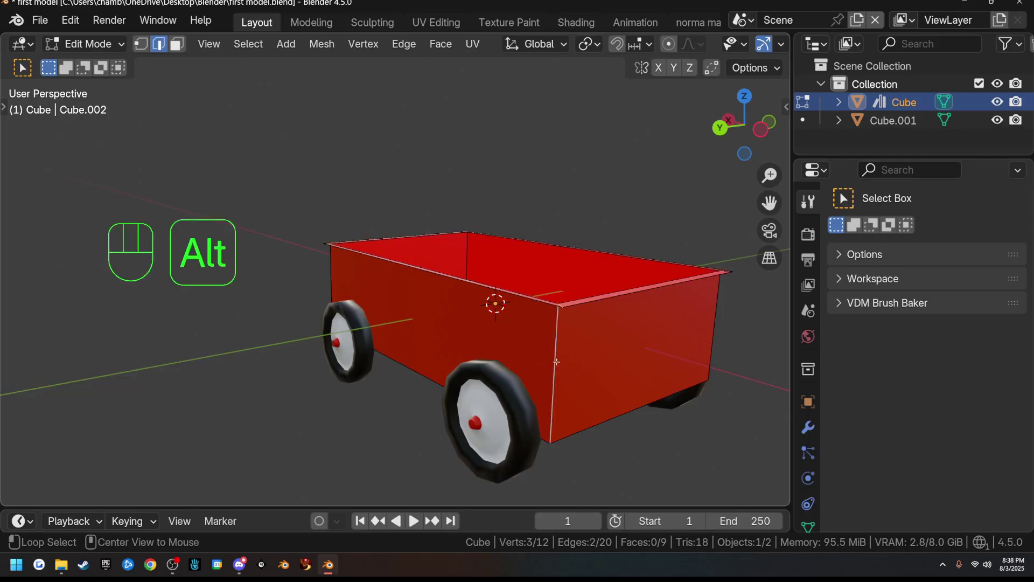
pyautogui.keyDown('alt'); pyautogui.keyDown('shift'); pyautogui.click(698, 340); pyautogui.keyUp('shift'); pyautogui.keyUp('alt')
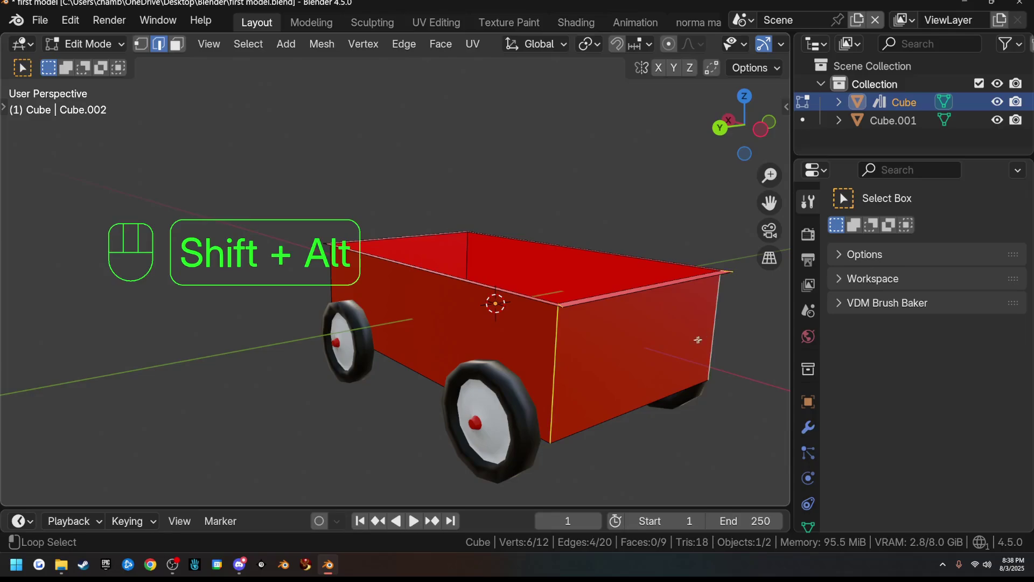
pyautogui.keyDown('alt'); pyautogui.keyDown('shift'); pyautogui.click(339, 285); pyautogui.keyUp('shift'); pyautogui.keyUp('alt')
pyautogui.keyDown('alt'); pyautogui.keyDown('shift'); pyautogui.click(466, 257); pyautogui.keyUp('shift'); pyautogui.keyUp('alt')
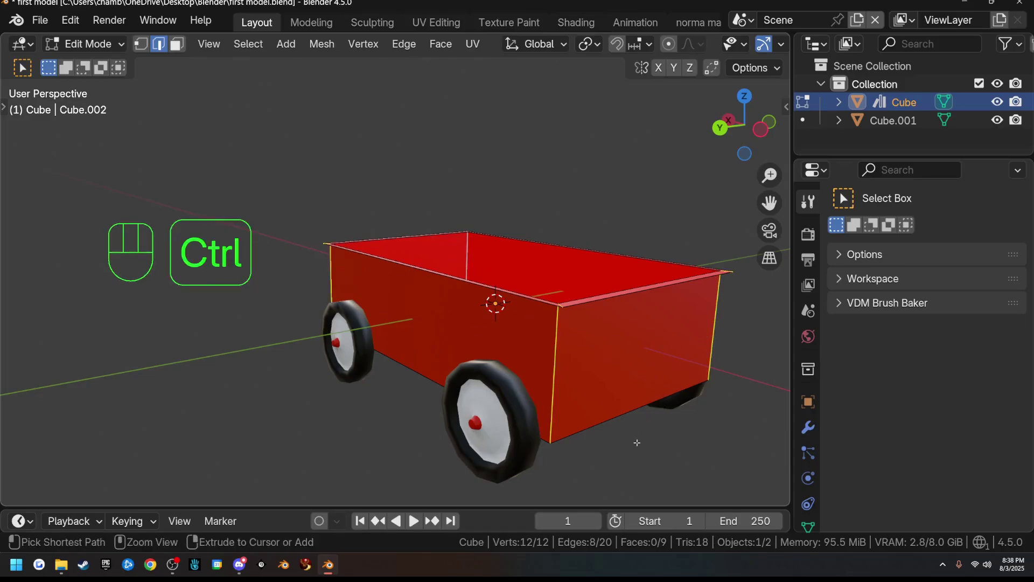
pyautogui.hotkey('ctrl', 'b')
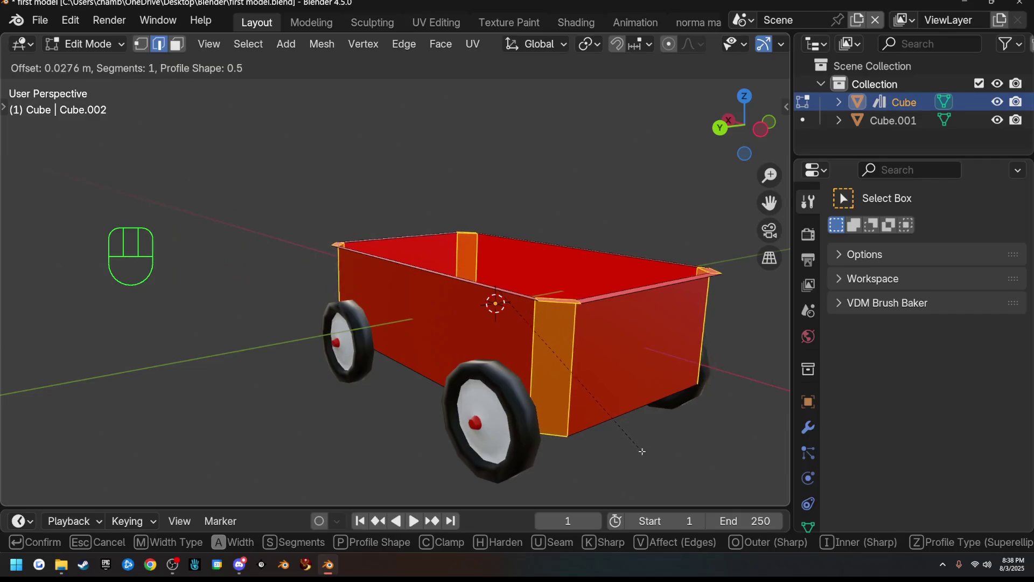
pyautogui.scroll(3, 650, 452)
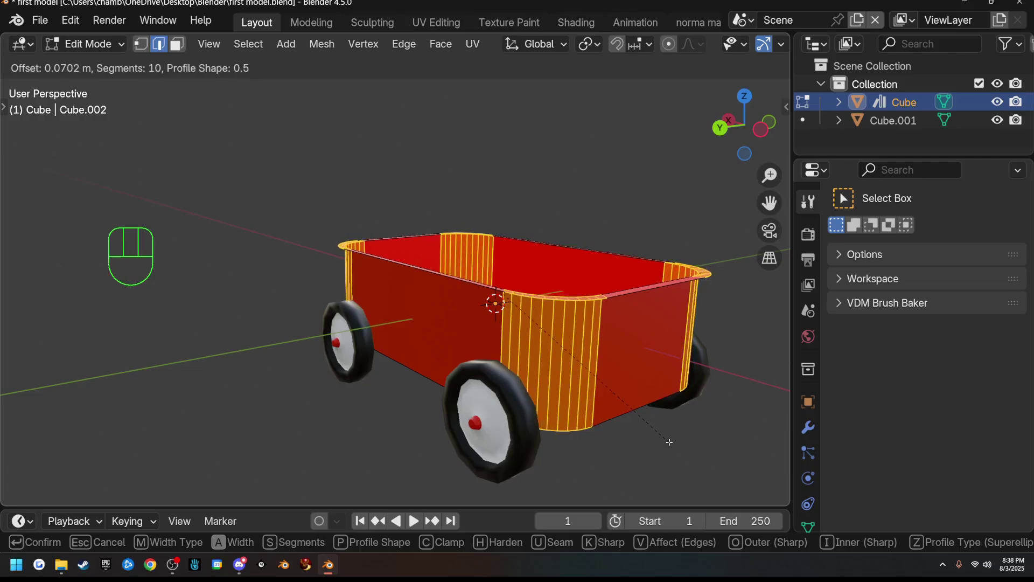
pyautogui.scroll(6, 658, 455)
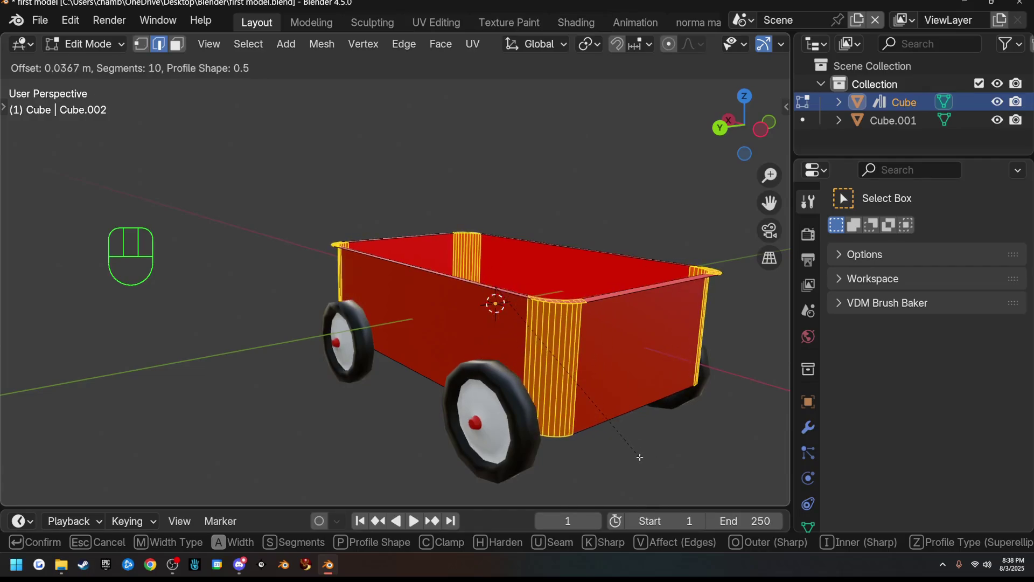
pyautogui.scroll(-8, 646, 457)
pyautogui.scroll(-1, 639, 456)
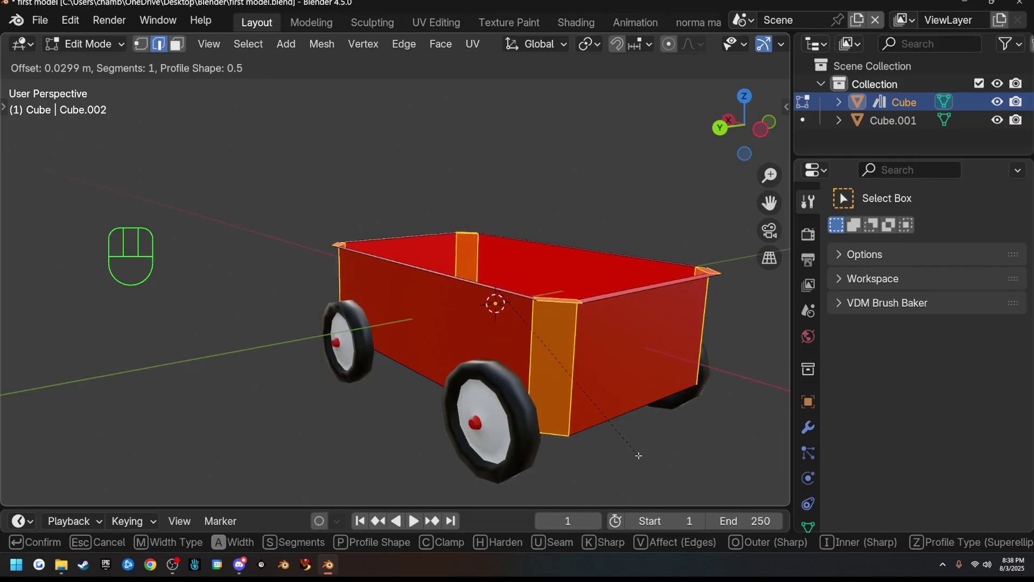
pyautogui.scroll(2, 637, 456)
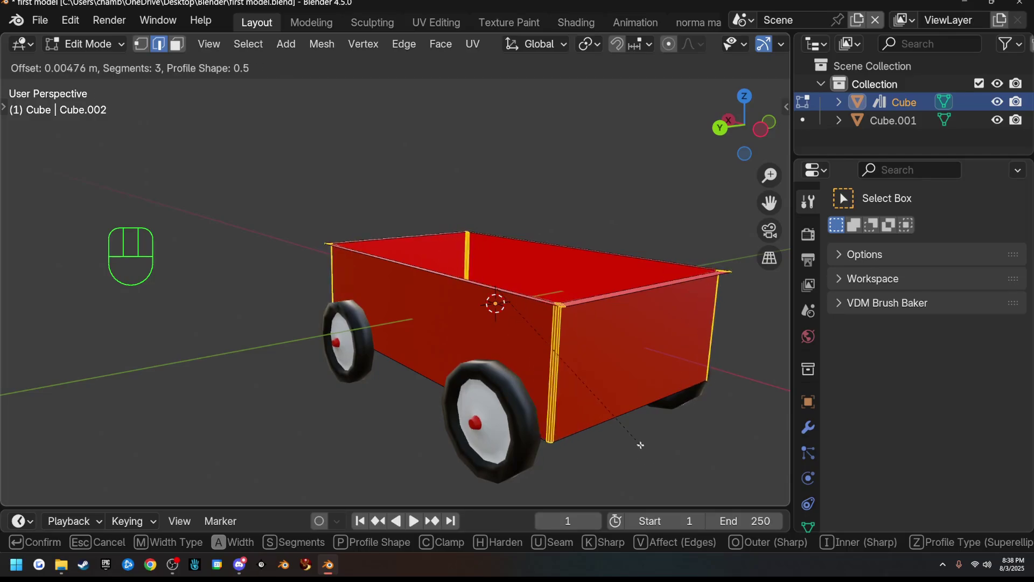
pyautogui.press('shift')
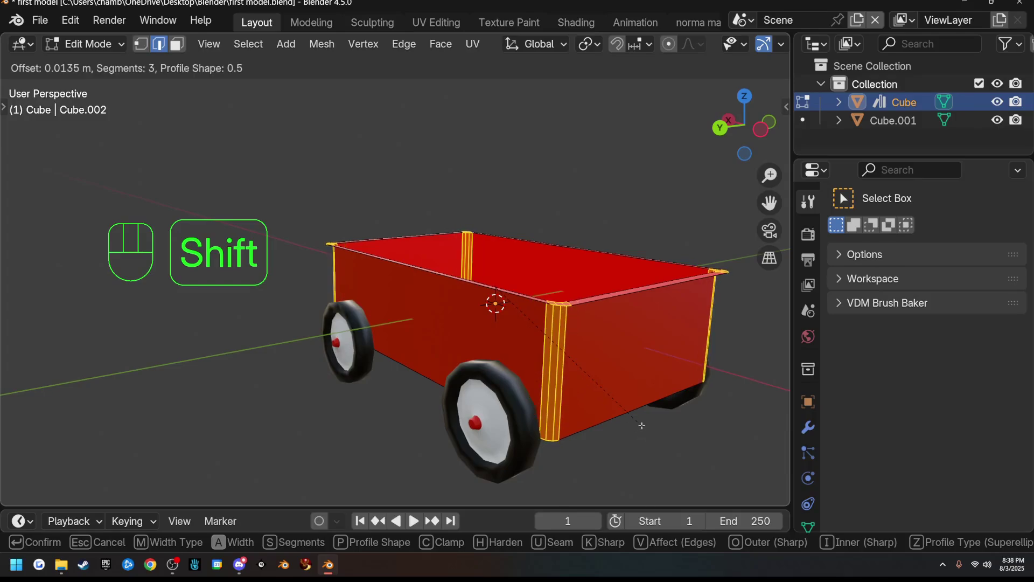
pyautogui.click(641, 426)
# Step: Scale the entire wagon bed mesh to about 0.701 along Z and lower it about 0.018 m along Z
pyautogui.moveTo(642, 426)
pyautogui.mouseDown(button='middle')
pyautogui.moveTo(631, 447)
pyautogui.moveTo(634, 433)
pyautogui.mouseUp(button='middle')
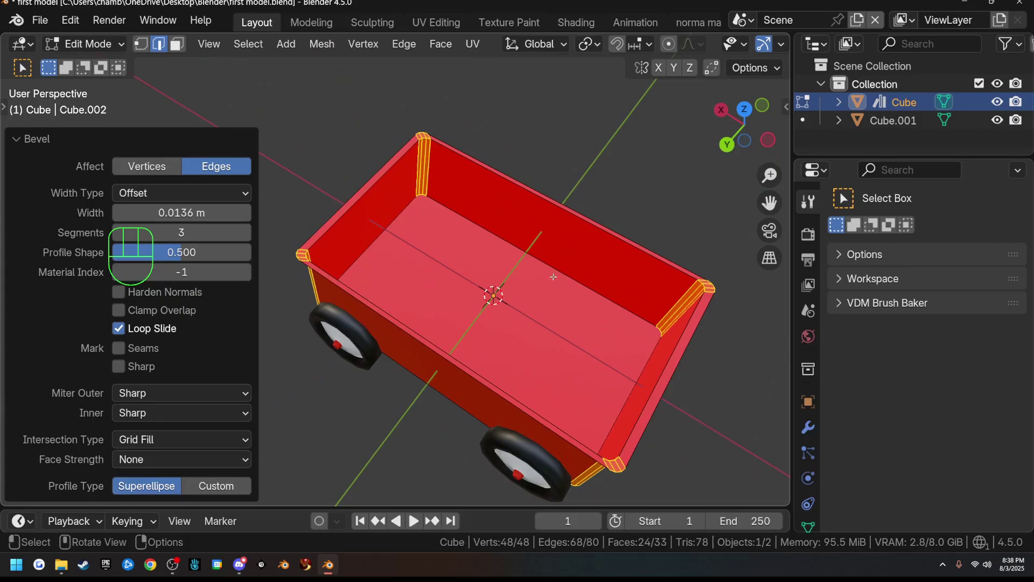
pyautogui.moveTo(606, 367); pyautogui.dragTo(647, 339, button='middle')
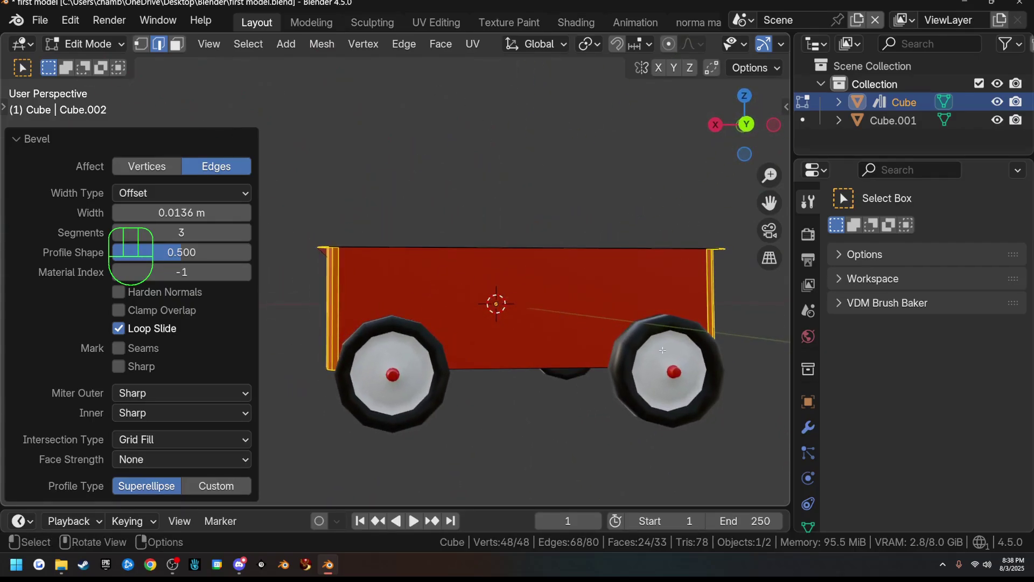
pyautogui.press('a')
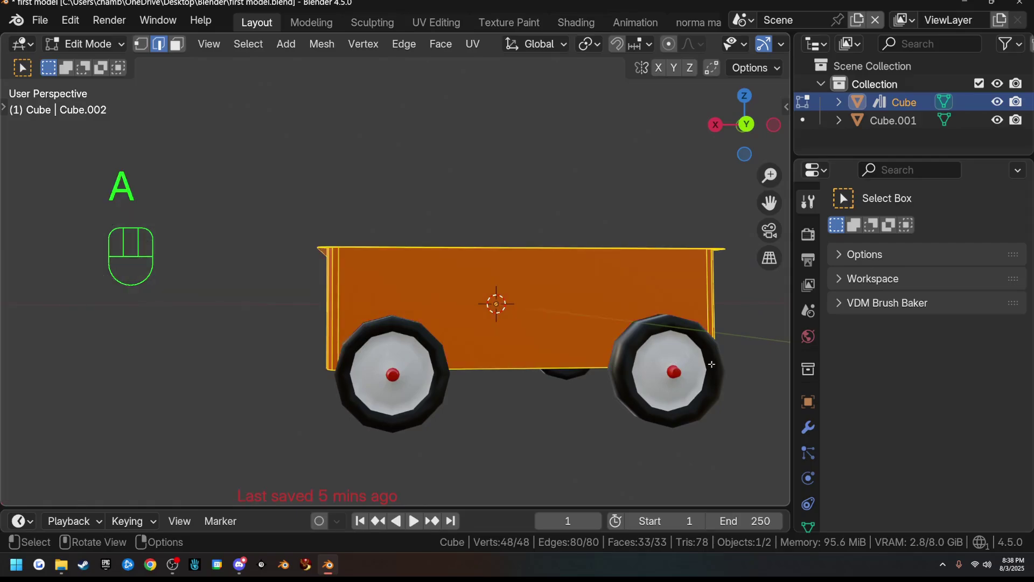
pyautogui.press('s')
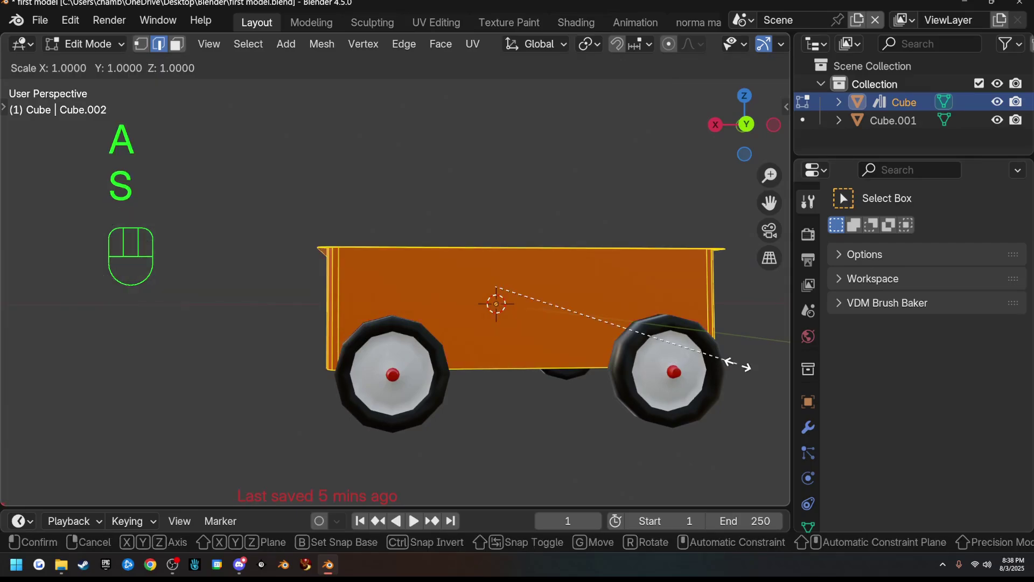
pyautogui.press('z')
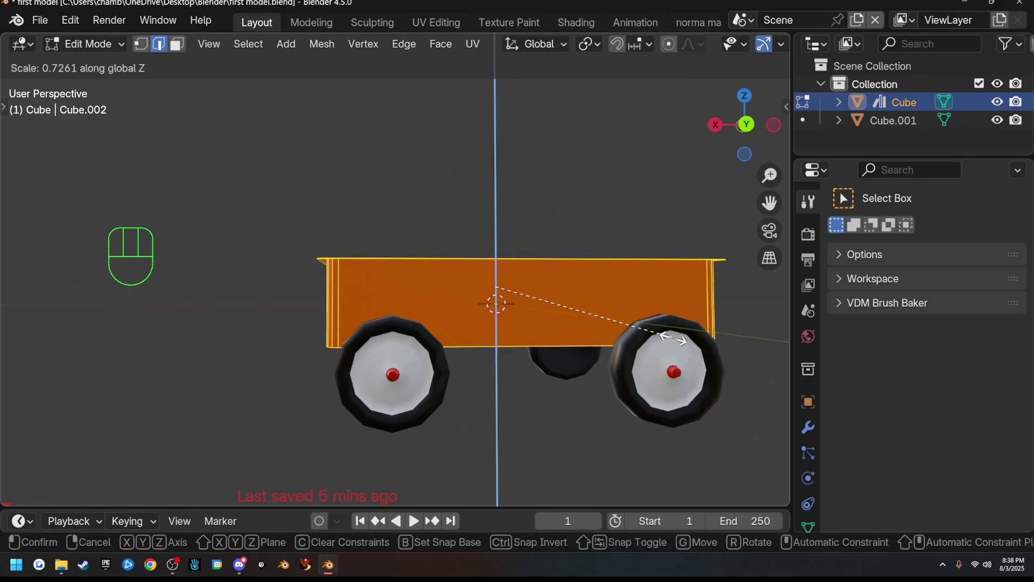
pyautogui.click(689, 343)
pyautogui.press('g')
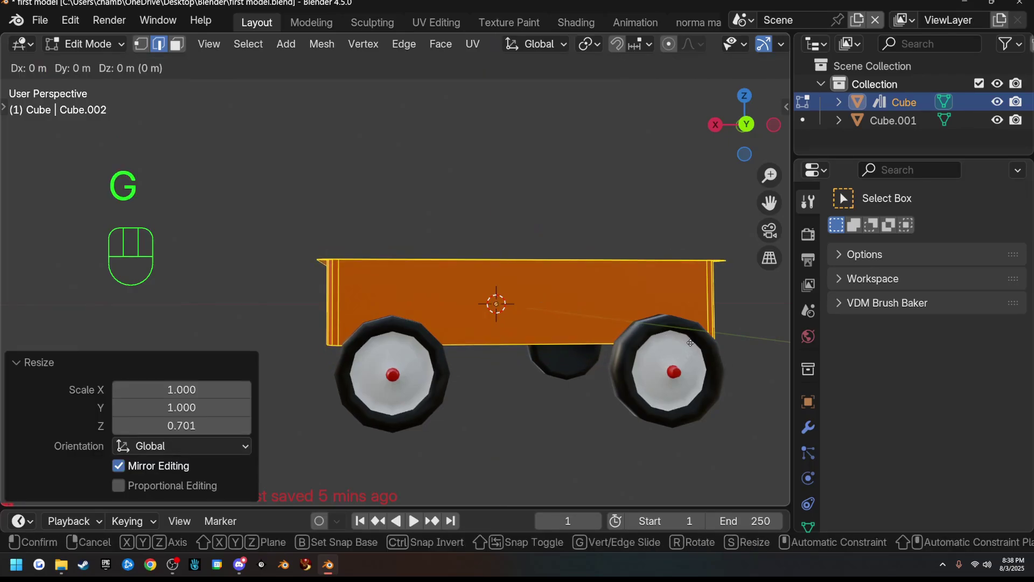
pyautogui.press('z')
pyautogui.click(690, 353)
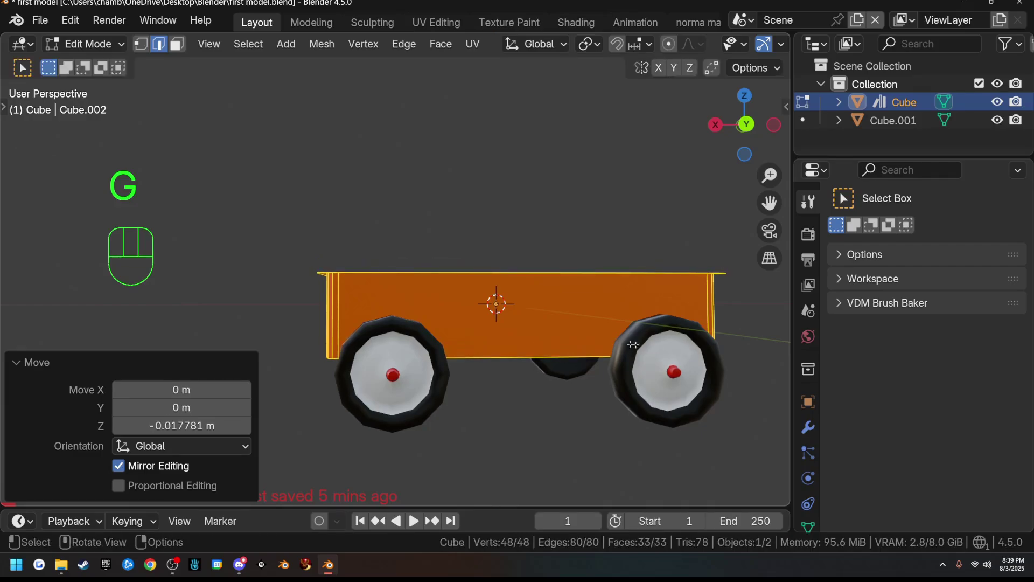
# Step: Try scaling the whole wagon bed to about 2.77 along the X axis, and undo the scaling
pyautogui.moveTo(691, 353); pyautogui.dragTo(560, 390, button='middle')
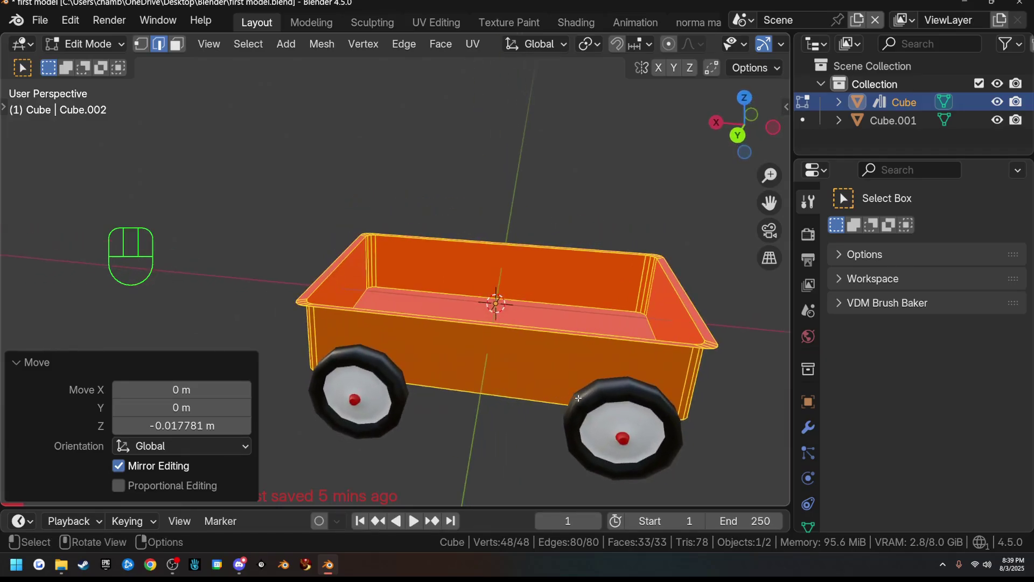
pyautogui.moveTo(563, 336); pyautogui.dragTo(590, 405, button='middle')
pyautogui.scroll(-2, 592, 366)
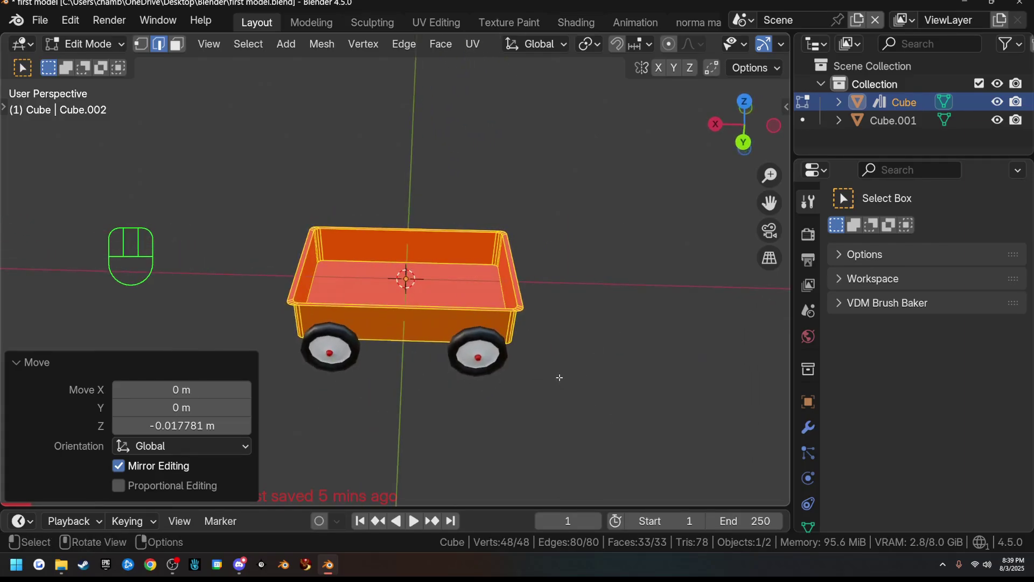
pyautogui.press('s')
pyautogui.press('x')
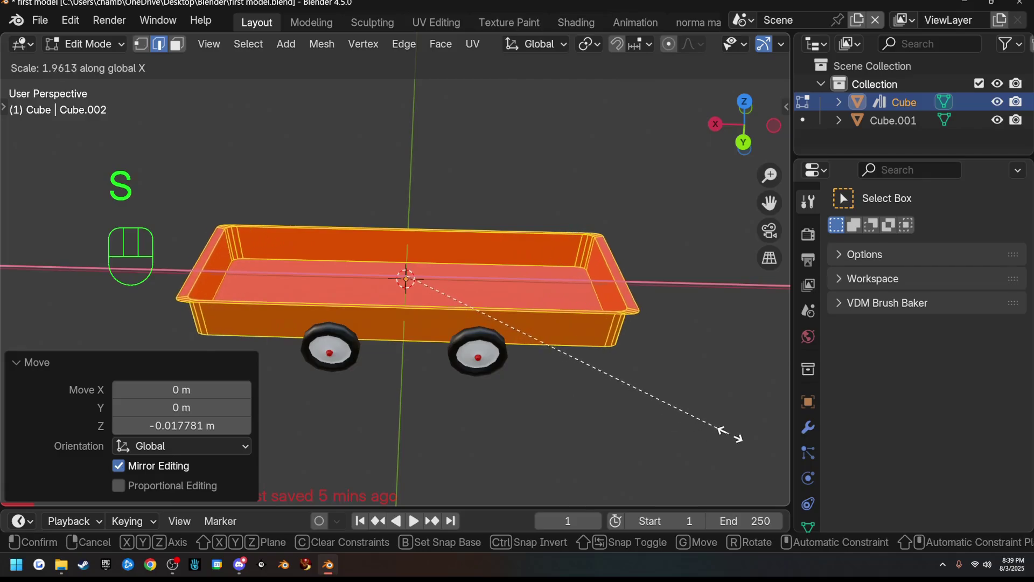
pyautogui.click(108, 345)
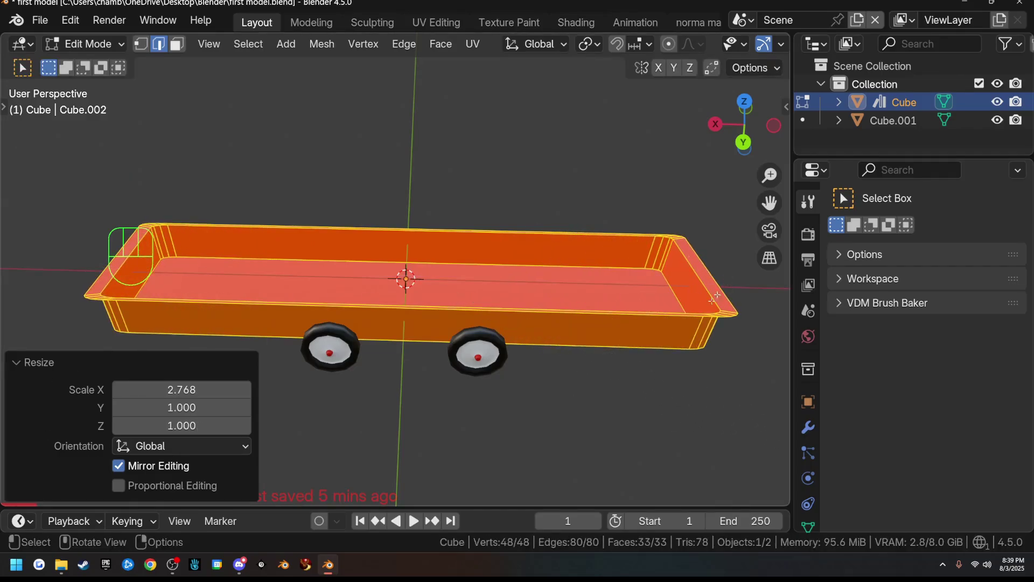
pyautogui.hotkey('ctrl', 'z')
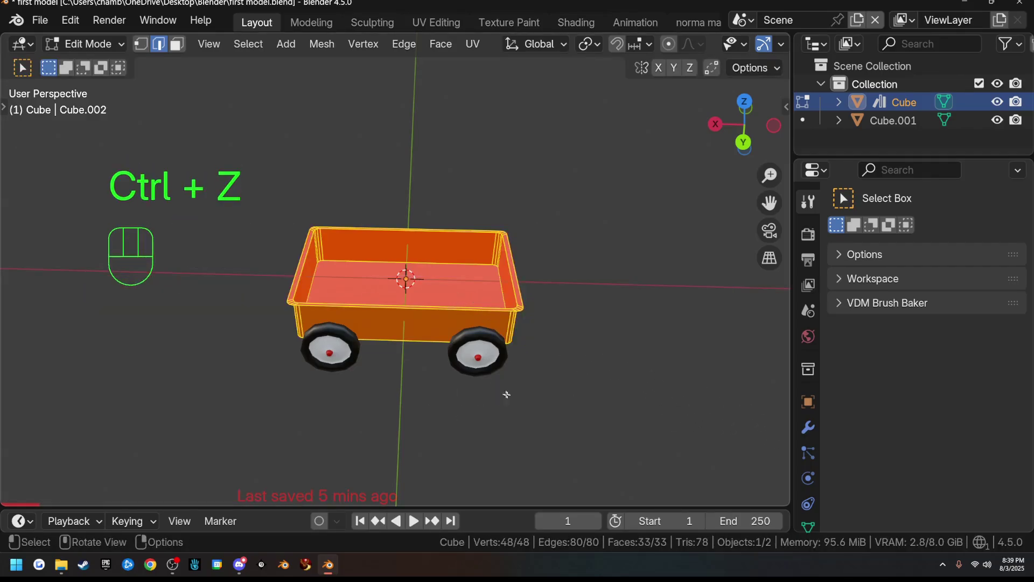
# Step: Enable X-ray, select the whole negative-X end of the wagon bed, and move it about -0.048 m along X
pyautogui.hotkey('alt', 'z')
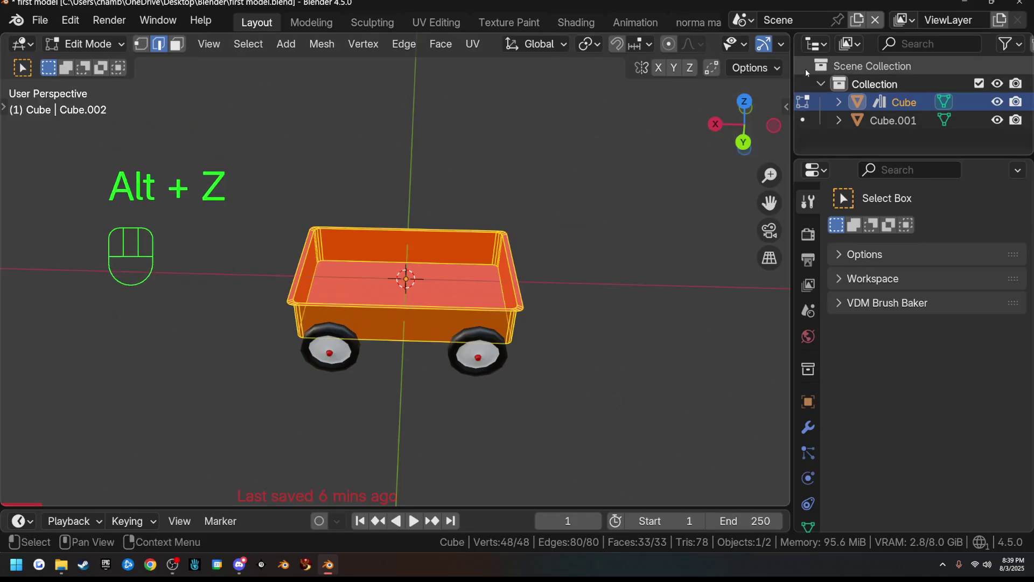
pyautogui.moveTo(733, 49); pyautogui.dragTo(540, 50, button='middle')
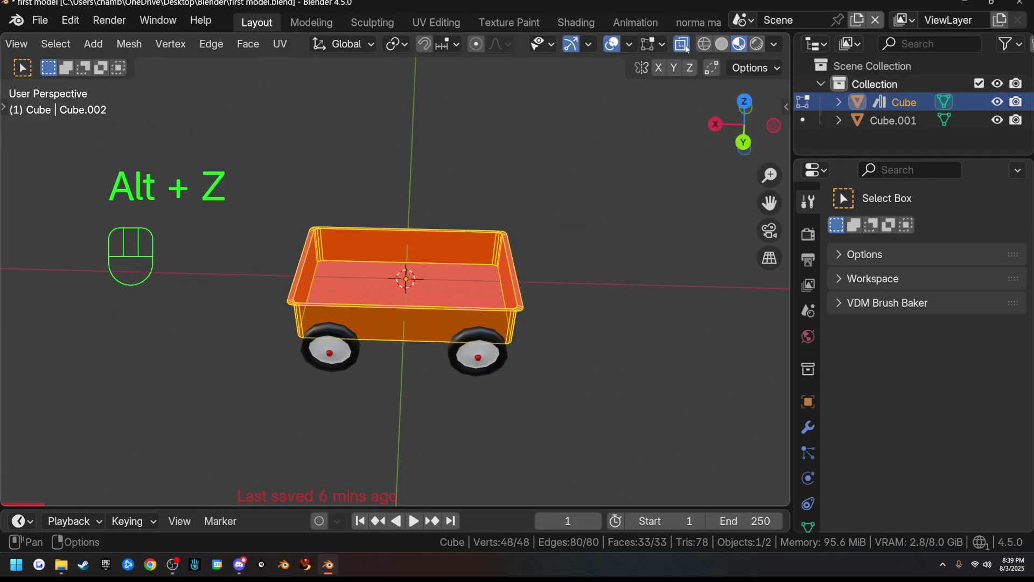
pyautogui.moveTo(481, 222); pyautogui.dragTo(547, 396)
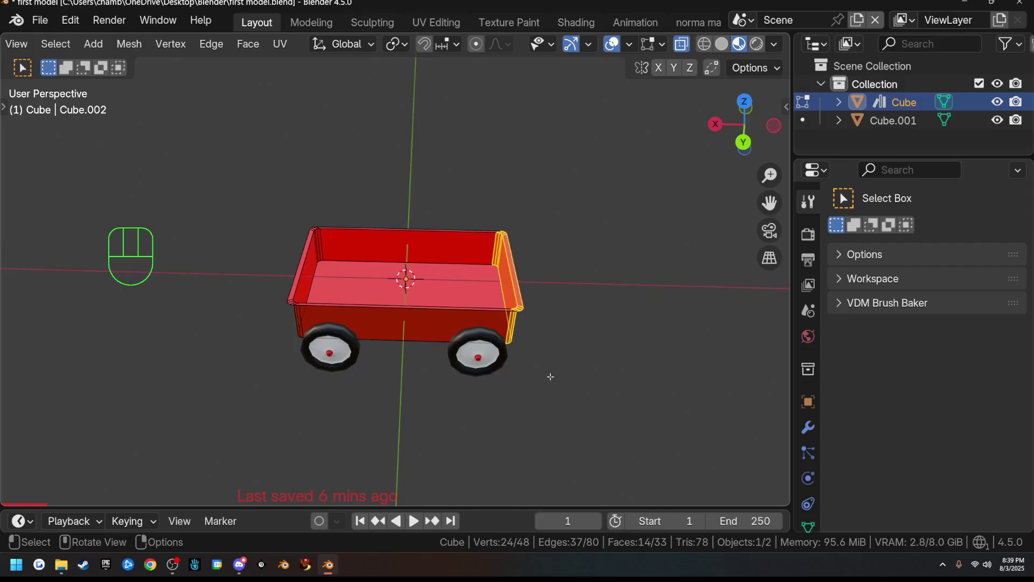
pyautogui.press('g')
pyautogui.press('x')
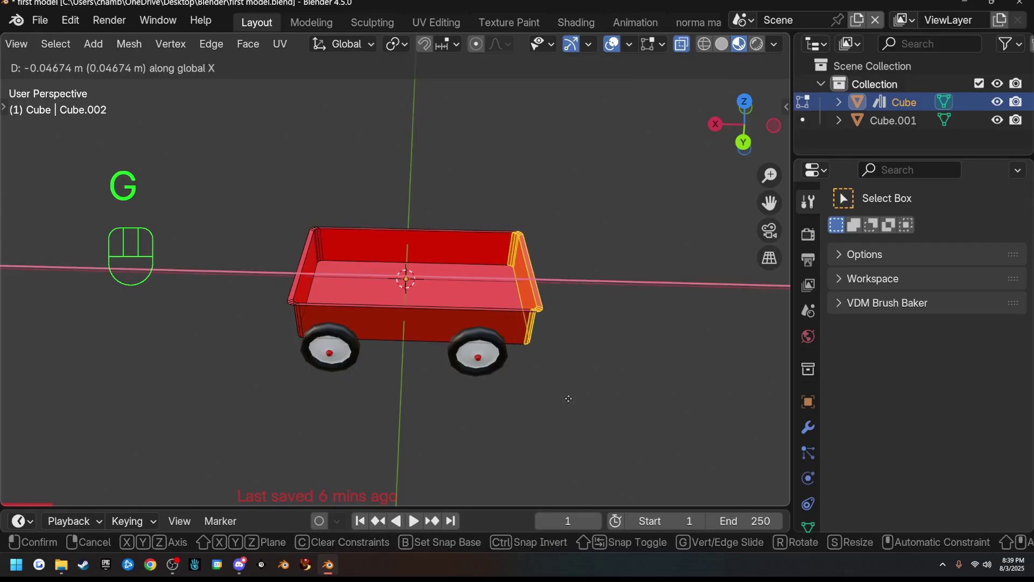
pyautogui.click(570, 395)
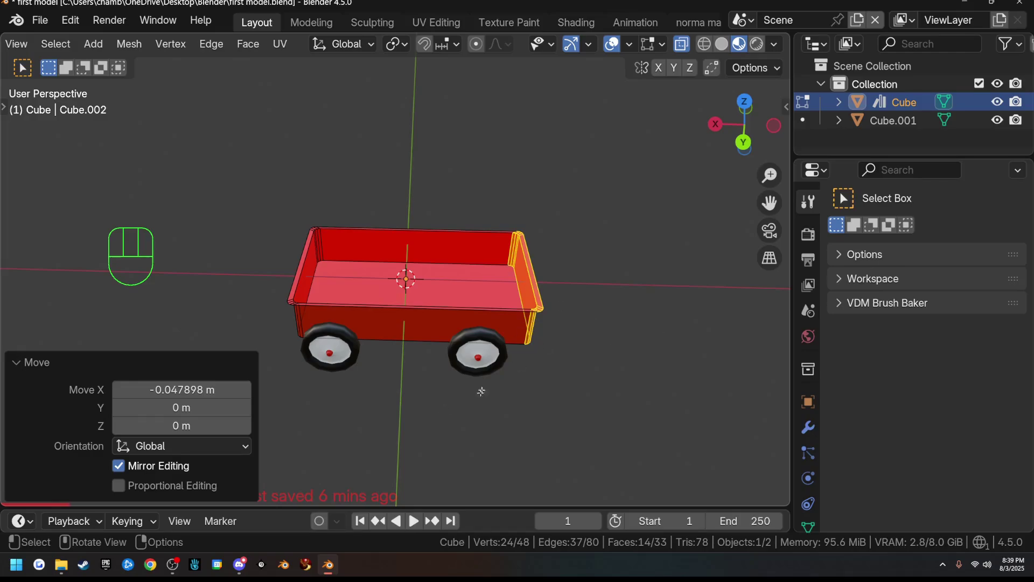
# Step: Return to Object Mode and examine the lengthened wagon's proportions from several angles
pyautogui.press('Tab')
pyautogui.moveTo(531, 410); pyautogui.dragTo(492, 339, button='middle')
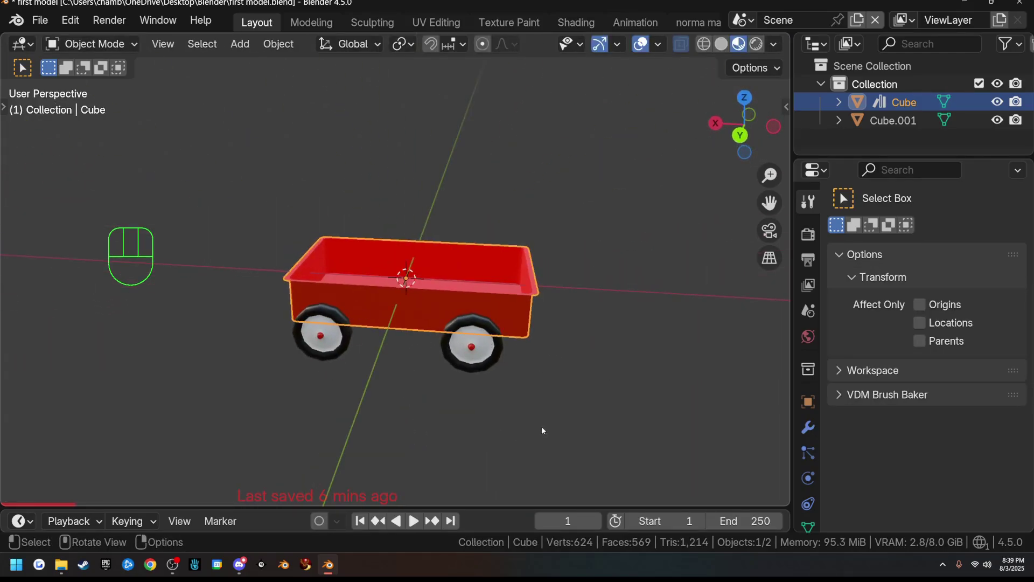
pyautogui.scroll(3, 541, 426)
pyautogui.moveTo(541, 426); pyautogui.dragTo(404, 305, button='middle')
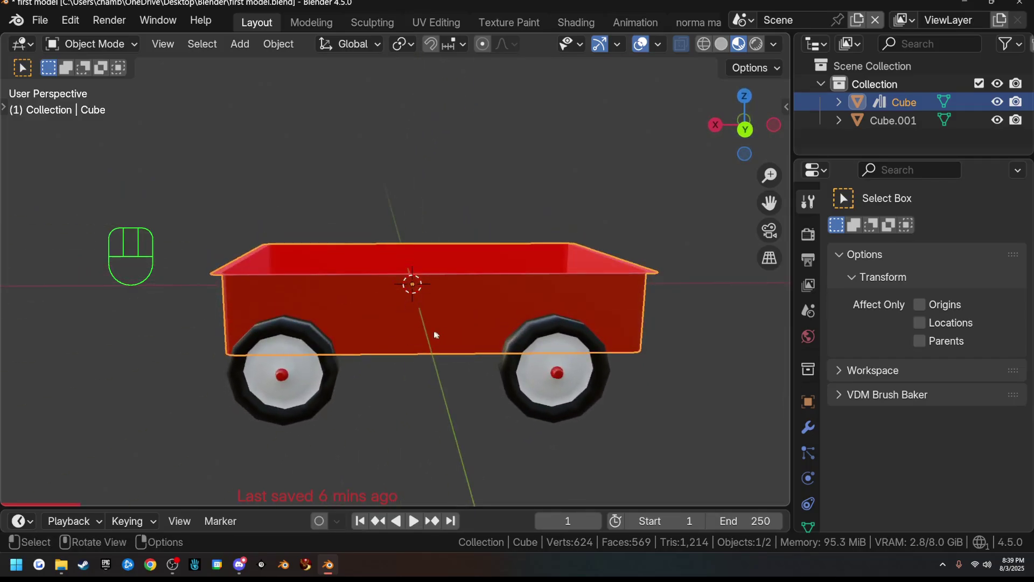
pyautogui.moveTo(522, 332); pyautogui.dragTo(445, 342, button='middle')
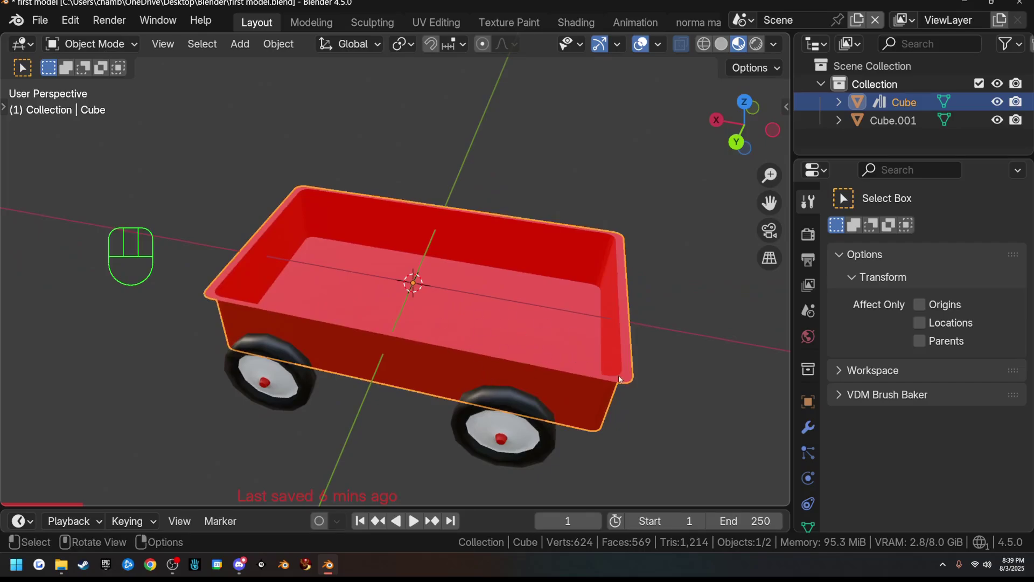
pyautogui.moveTo(619, 379); pyautogui.dragTo(570, 396, button='middle')
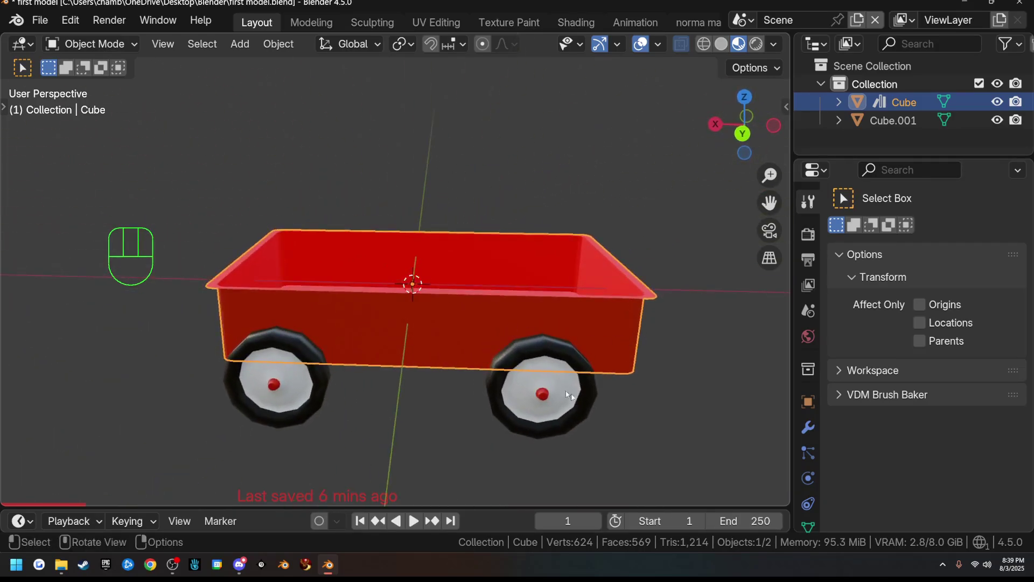
pyautogui.press('F7')
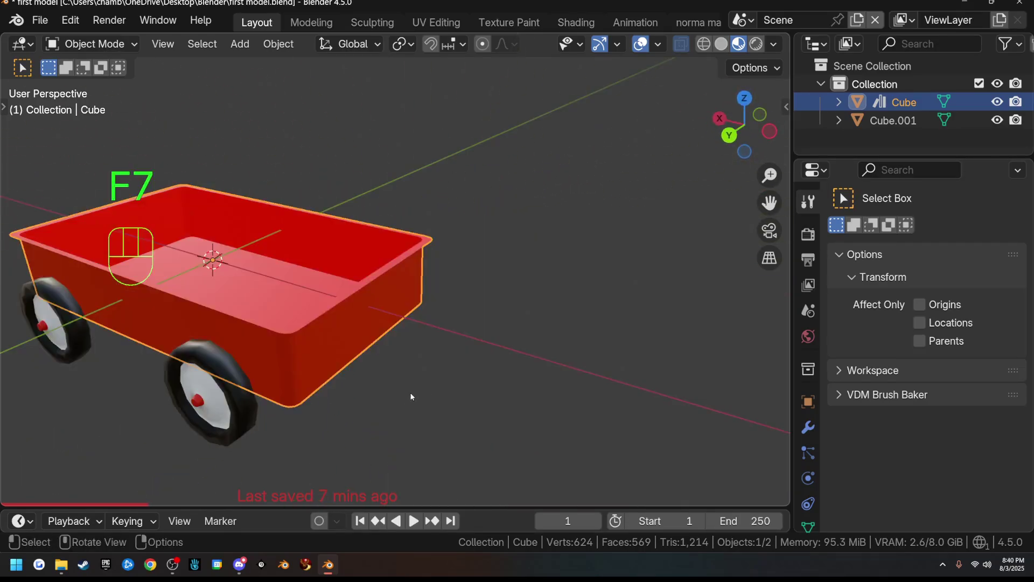
# Step: Add a mesh cylinder at the wagon's centre with 6 vertices, a 1 m radius and a 2 m depth
pyautogui.hotkey('shift', 'a')
pyautogui.moveTo(411, 160)
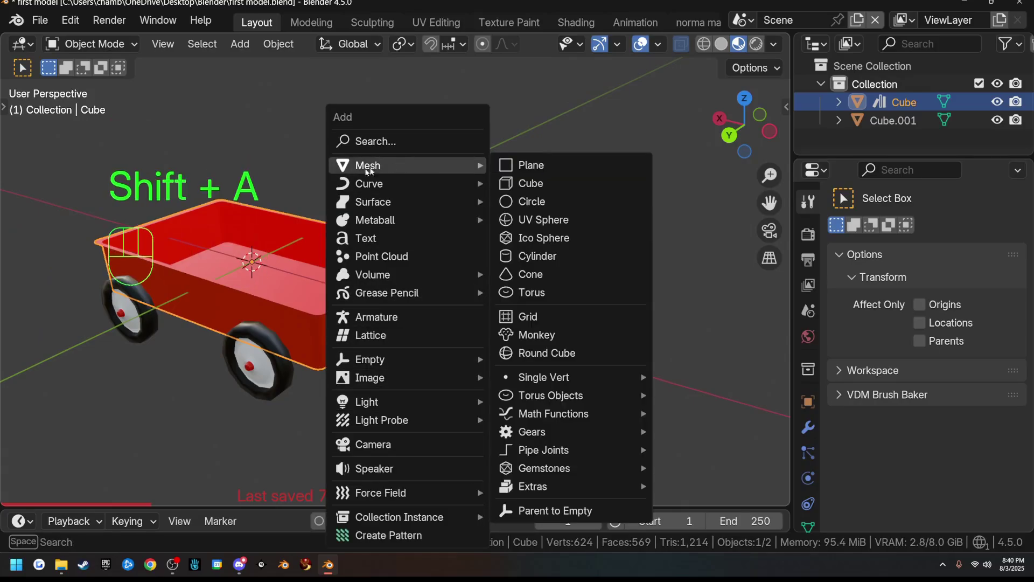
pyautogui.press('Escape')
pyautogui.hotkey('shift', 'a')
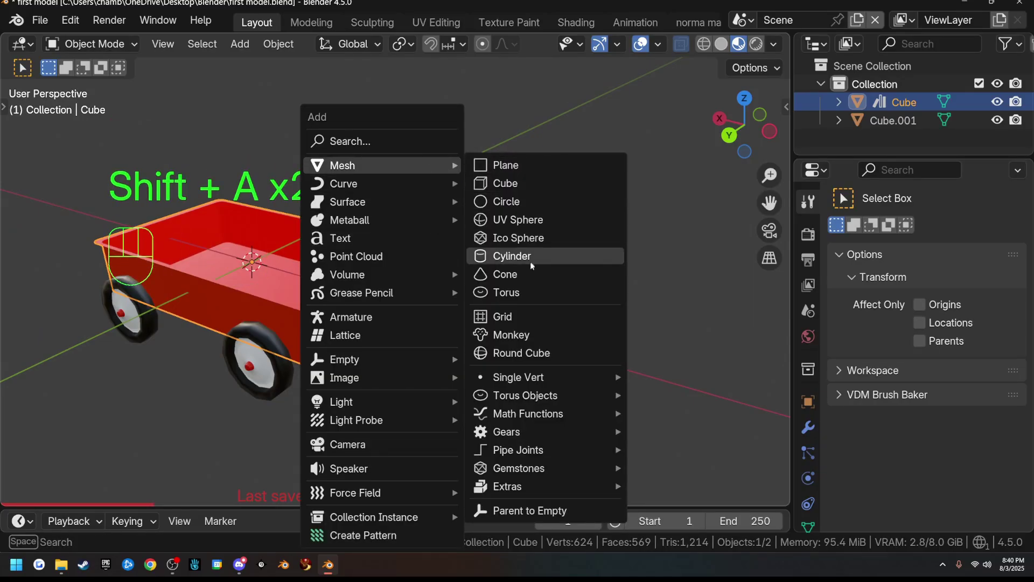
pyautogui.click(531, 261)
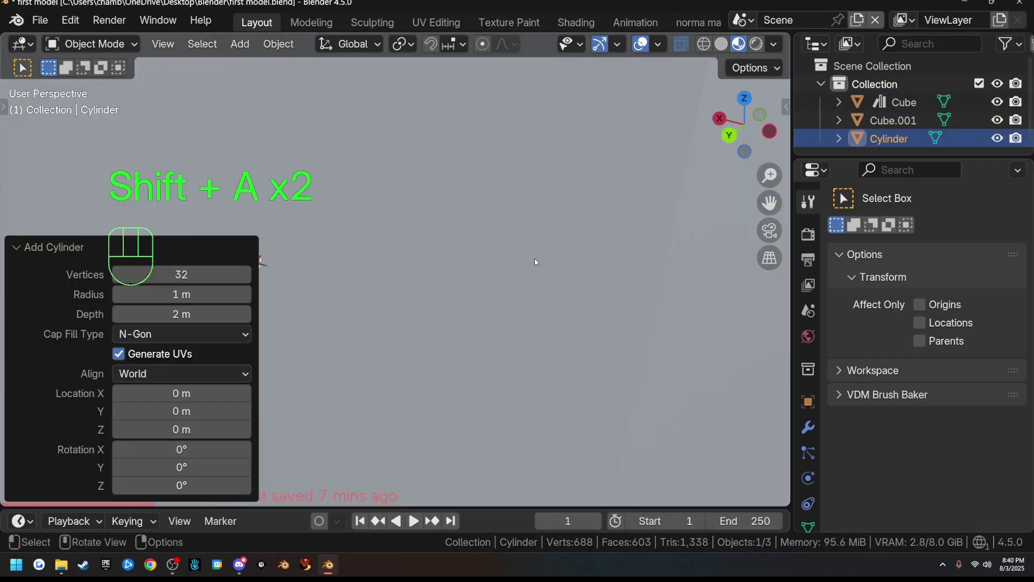
pyautogui.click(118, 275)
pyautogui.click(118, 275)
pyautogui.click(118, 274)
pyautogui.click(118, 275)
pyautogui.click(118, 275)
pyautogui.click(118, 274)
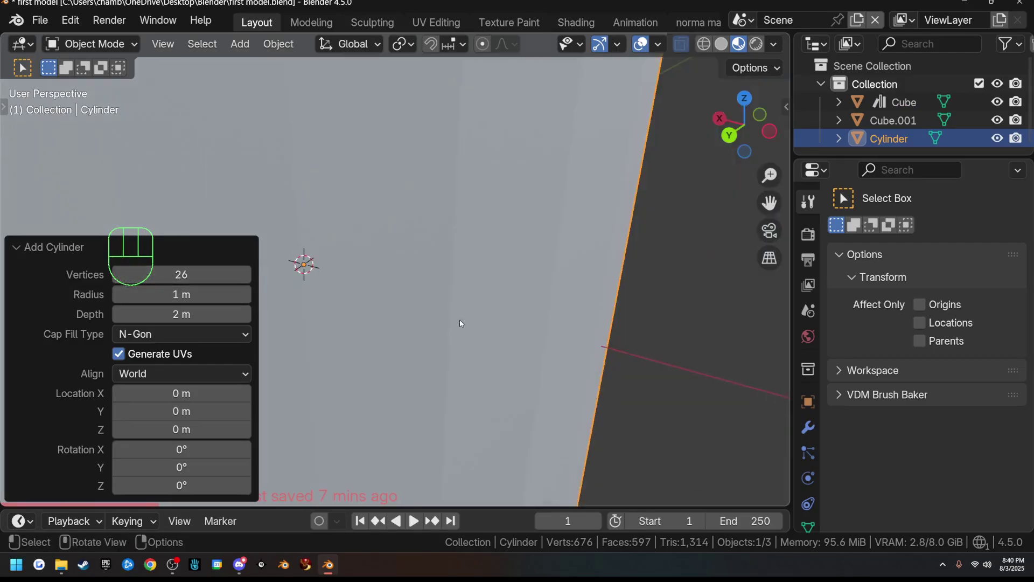
pyautogui.scroll(-8, 460, 320)
pyautogui.click(115, 276)
pyautogui.click(116, 275)
pyautogui.click(116, 276)
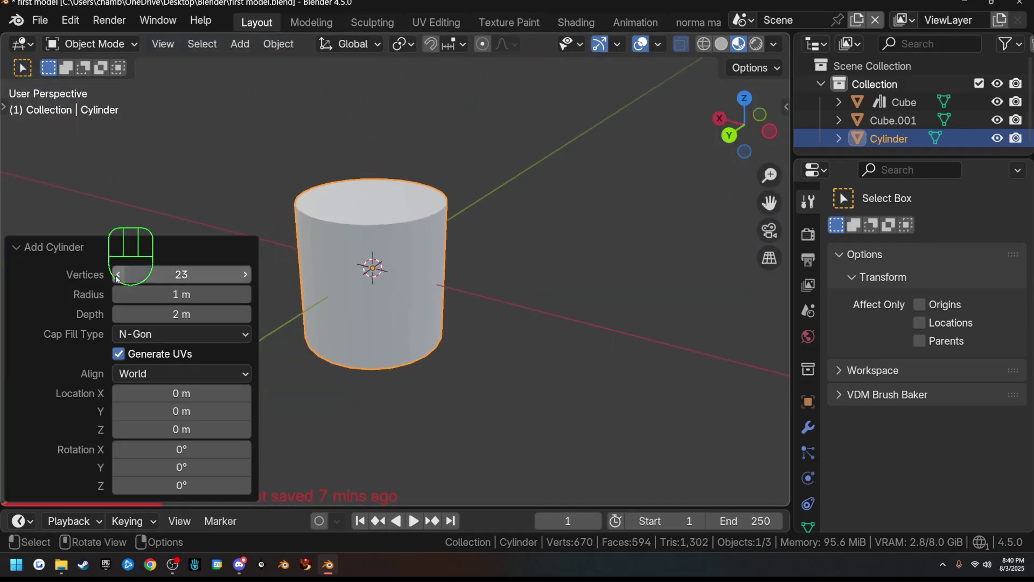
pyautogui.click(116, 275)
pyautogui.click(117, 276)
pyautogui.click(117, 275)
pyautogui.click(117, 275)
pyautogui.click(117, 276)
pyautogui.click(117, 275)
pyautogui.click(117, 276)
pyautogui.click(117, 275)
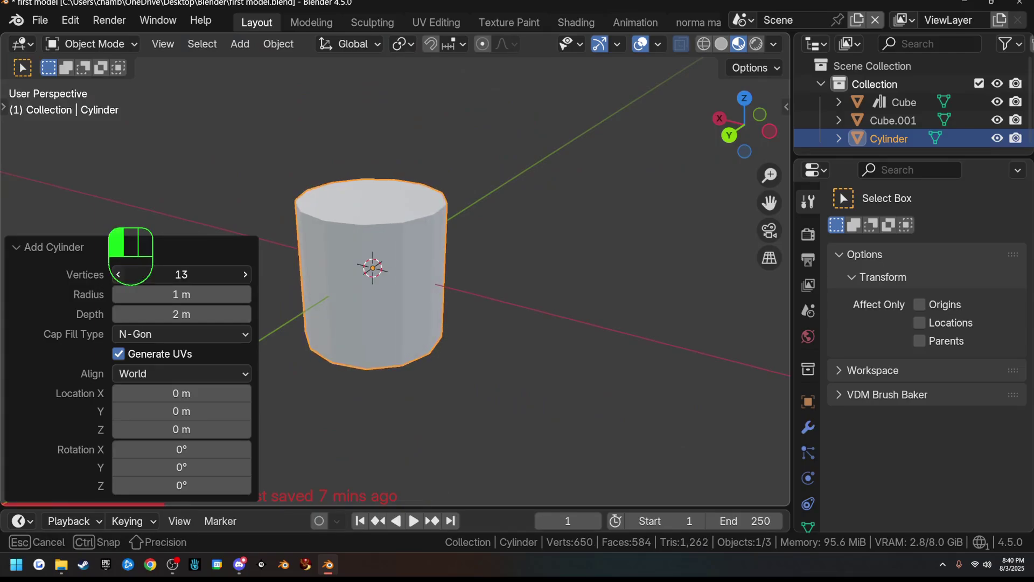
pyautogui.click(118, 276)
pyautogui.click(118, 275)
pyautogui.click(118, 276)
pyautogui.click(118, 275)
pyautogui.click(118, 275)
pyautogui.click(118, 276)
pyautogui.click(118, 275)
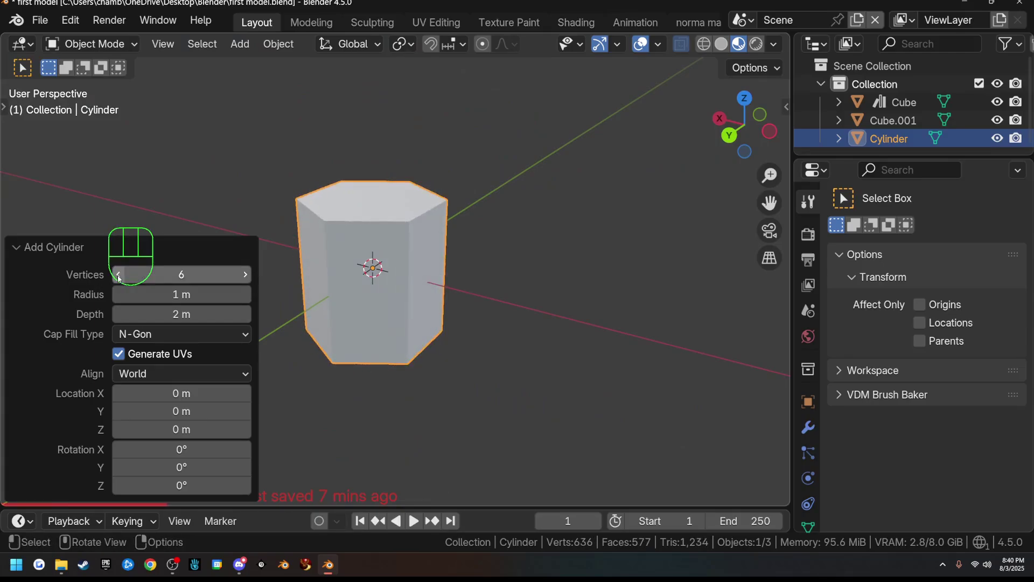
# Step: Scale the six-sided cylinder down uniformly in two passes, the second by about 0.356, until it fits inside the wagon bed
pyautogui.moveTo(315, 269); pyautogui.dragTo(322, 265, button='middle')
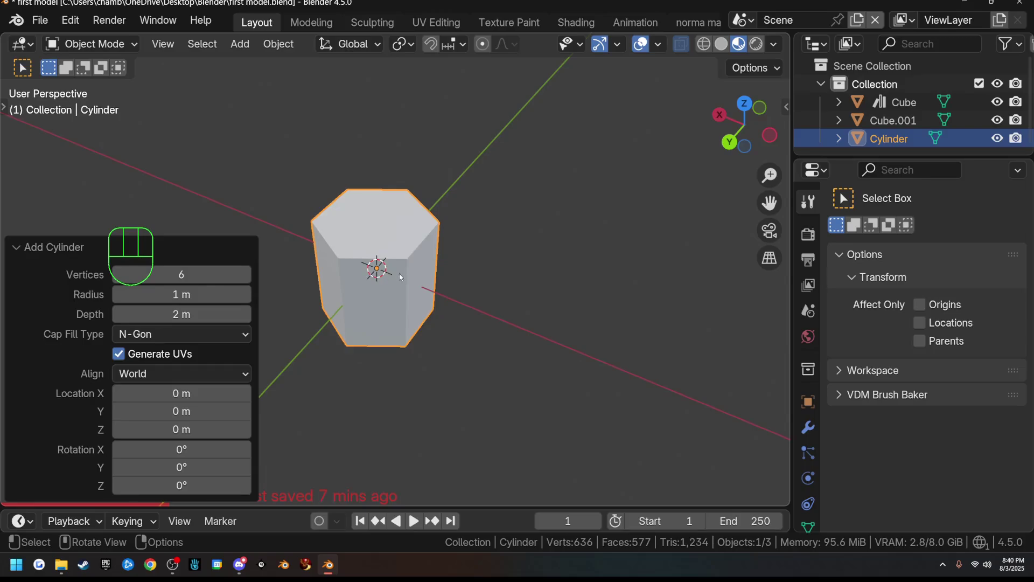
pyautogui.press('s')
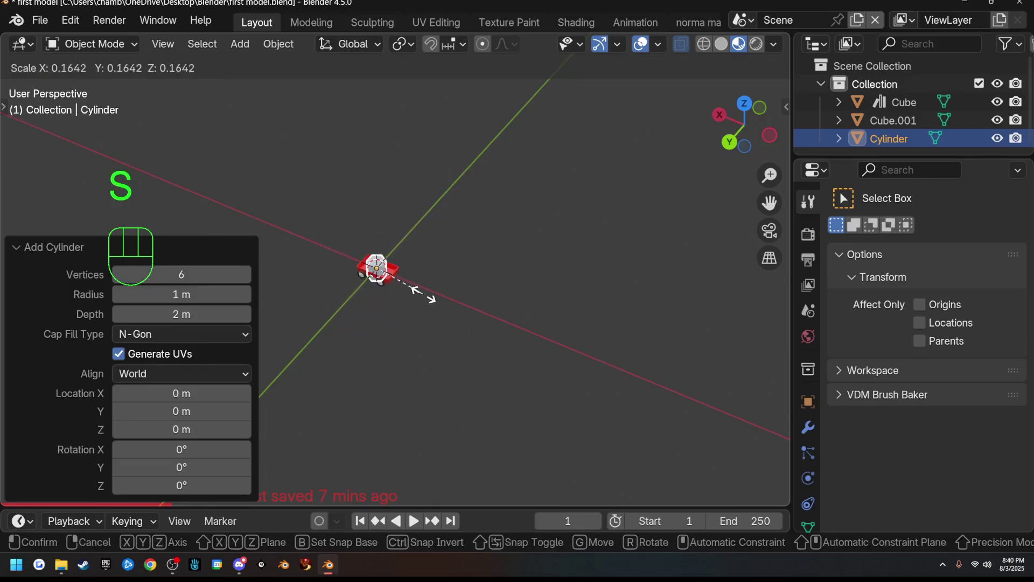
pyautogui.click(420, 291)
pyautogui.press('s')
pyautogui.click(431, 309)
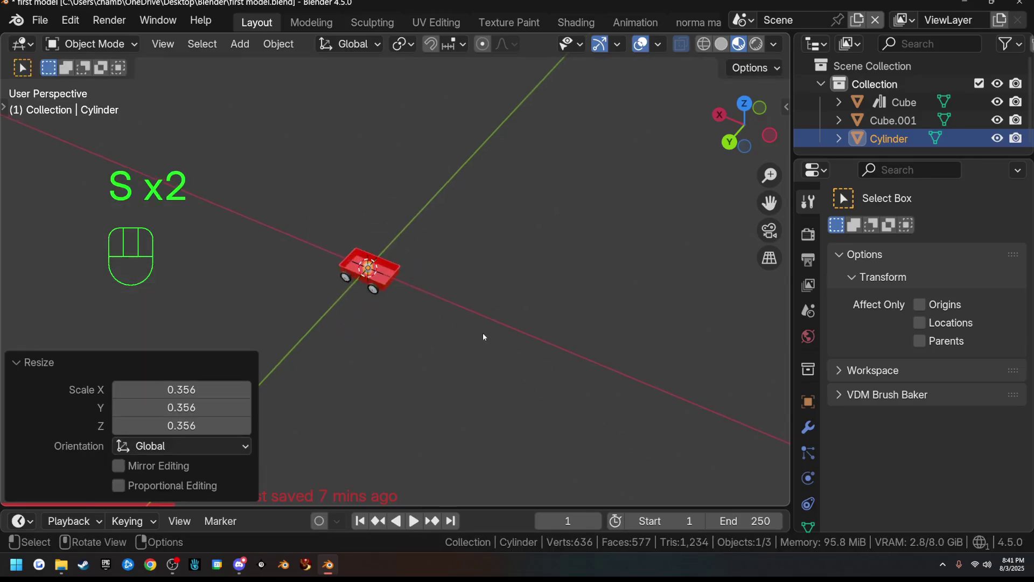
# Step: Rotate the six-sided cylinder 90° about the global Y axis so it lies along the wagon's length
pyautogui.scroll(2, 478, 317)
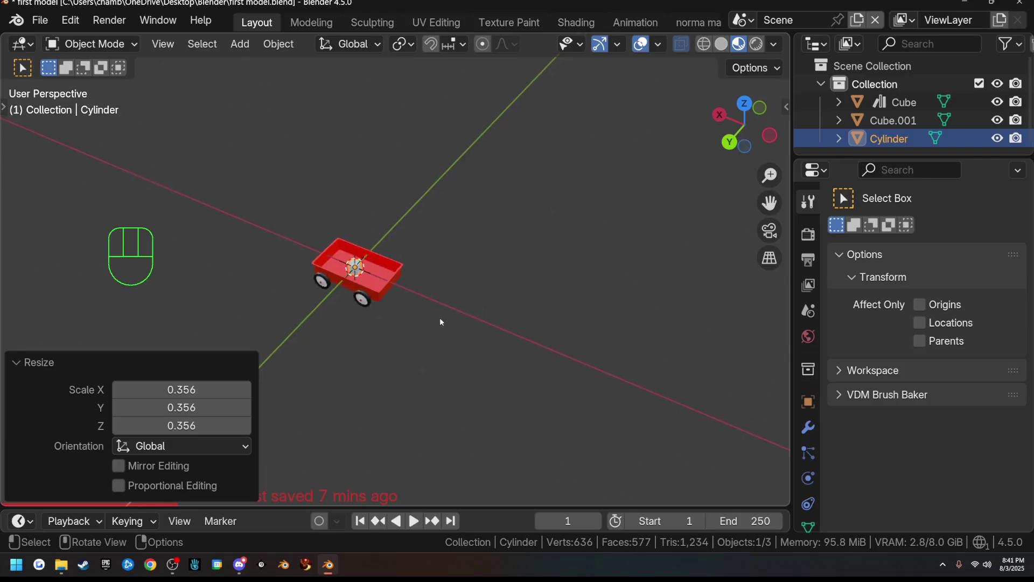
pyautogui.scroll(8, 439, 318)
pyautogui.scroll(1, 486, 334)
pyautogui.keyDown('shift'); pyautogui.moveTo(610, 388); pyautogui.dragTo(456, 323, button='middle'); pyautogui.keyUp('shift')
pyautogui.press('r')
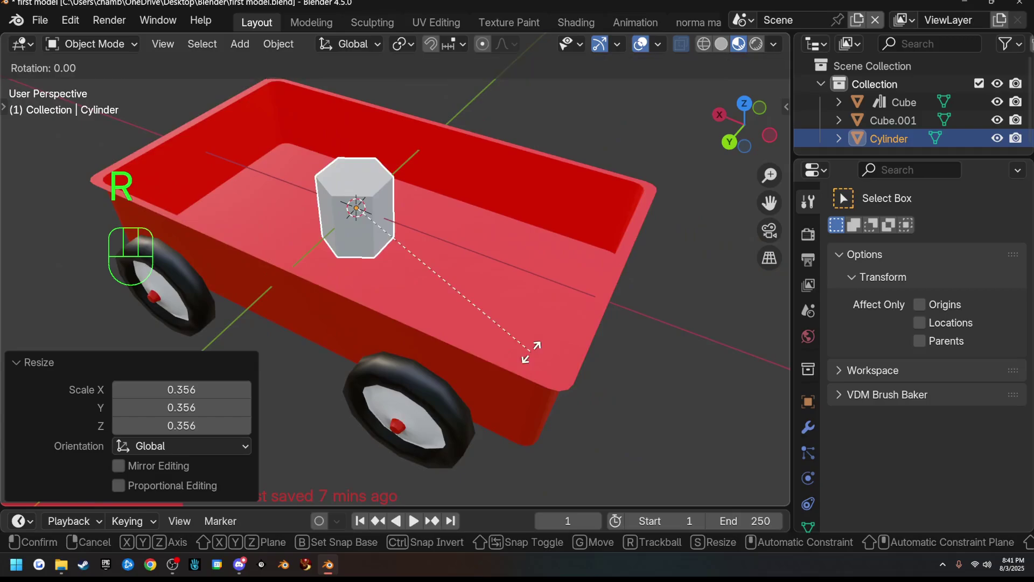
pyautogui.write('y')
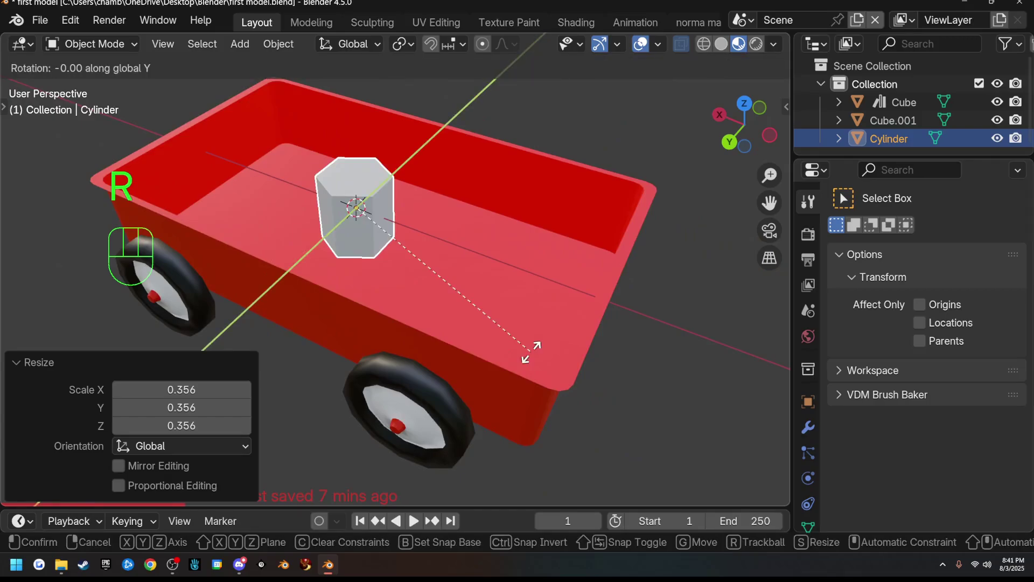
pyautogui.write('90')
pyautogui.press('Return')
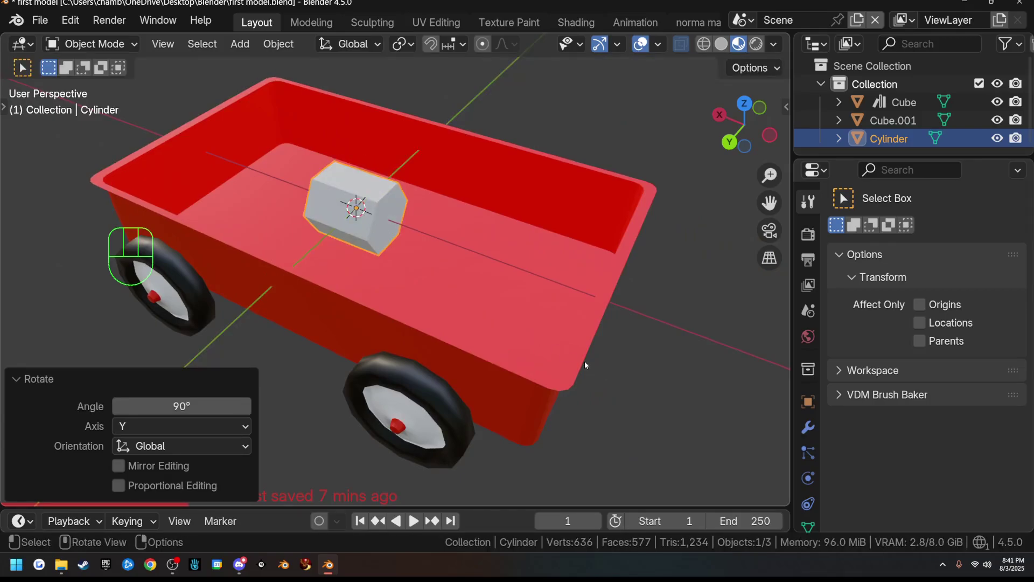
# Step: Stretch the cylinder by about 4.625 along the X axis
pyautogui.press('s')
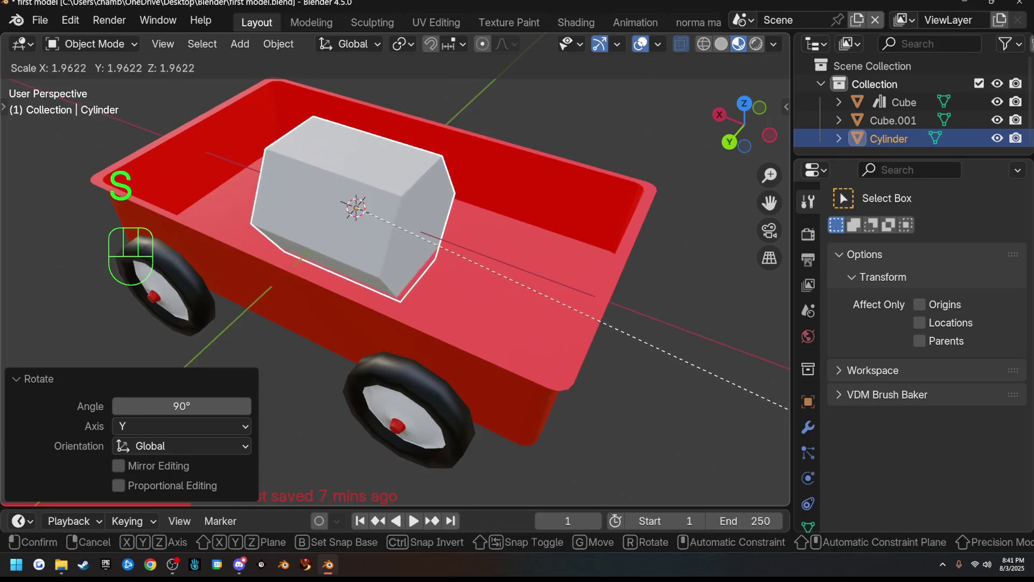
pyautogui.rightClick(753, 364)
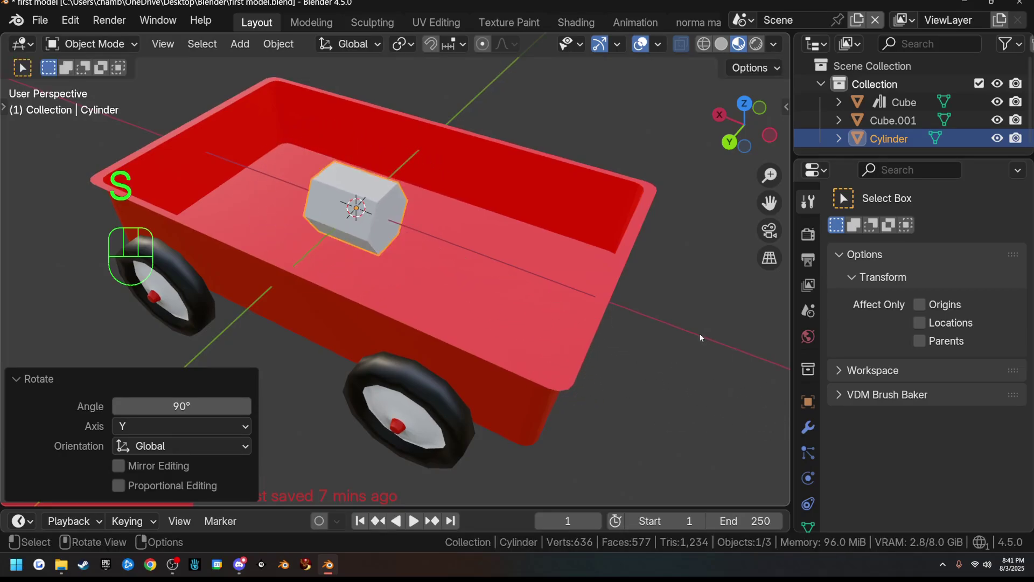
pyautogui.press('s')
pyautogui.press('x')
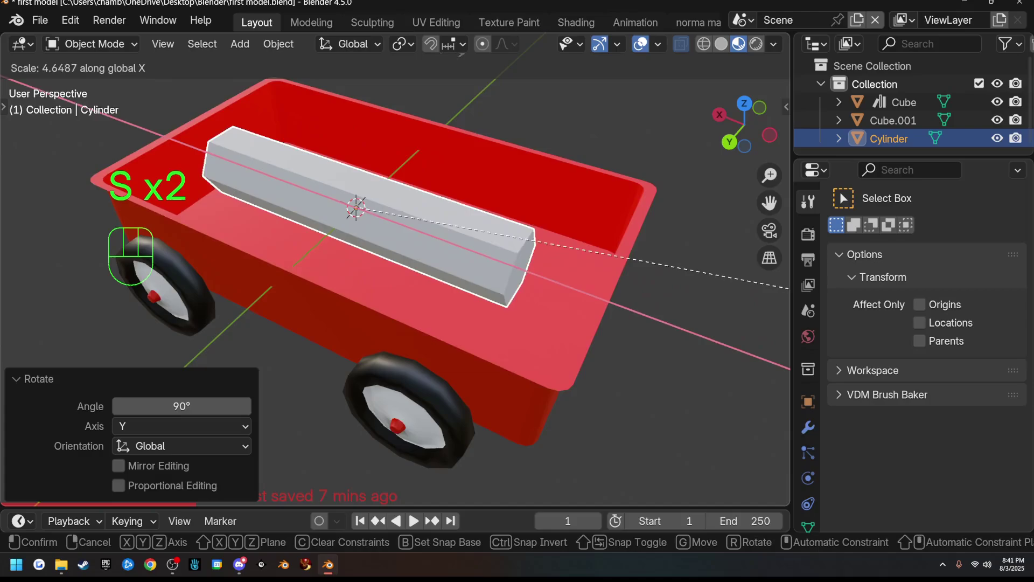
pyautogui.click(454, 52)
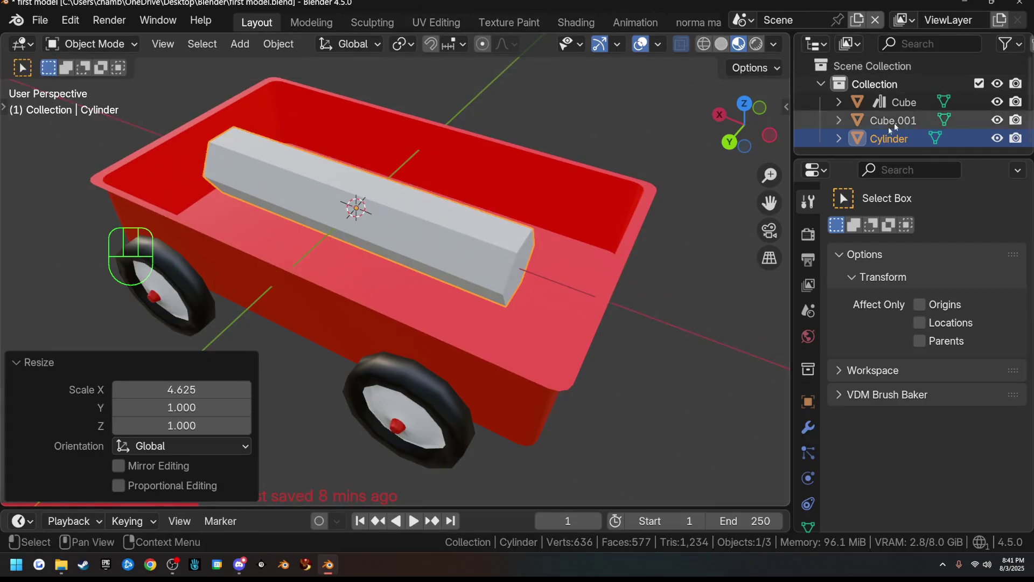
# Step: Thin the cylinder into a handle rod by scaling it uniformly to about 0.187 and stretching it about 3.923 along X
pyautogui.press('s')
pyautogui.click(420, 251)
pyautogui.press('s')
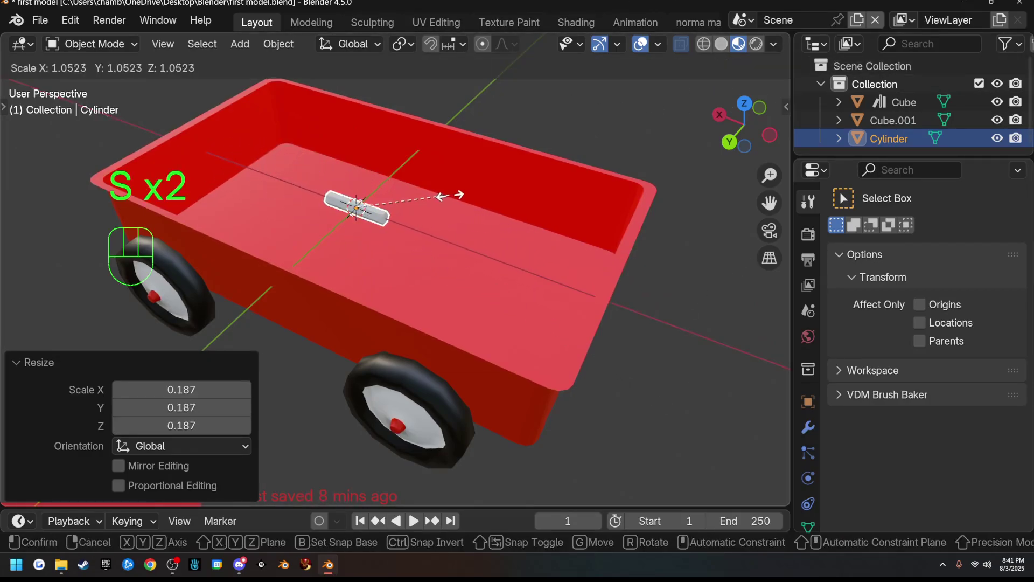
pyautogui.press('x')
pyautogui.click(699, 259)
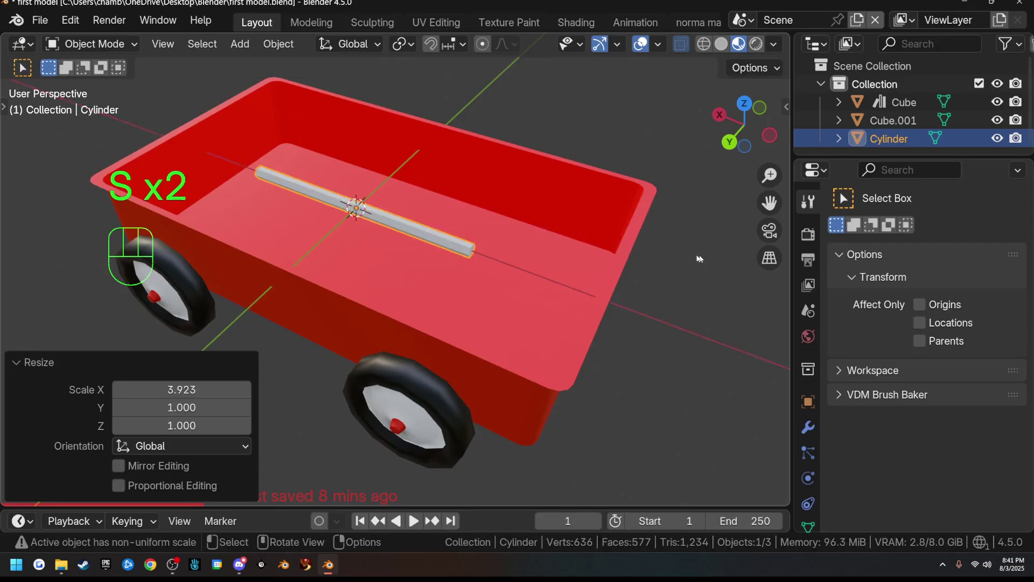
# Step: Move the handle rod about -0.495 m along the X axis so it extends from the wagon's negative-X end
pyautogui.scroll(-4, 534, 247)
pyautogui.moveTo(461, 257); pyautogui.dragTo(471, 214, button='middle')
pyautogui.press('g')
pyautogui.press('x')
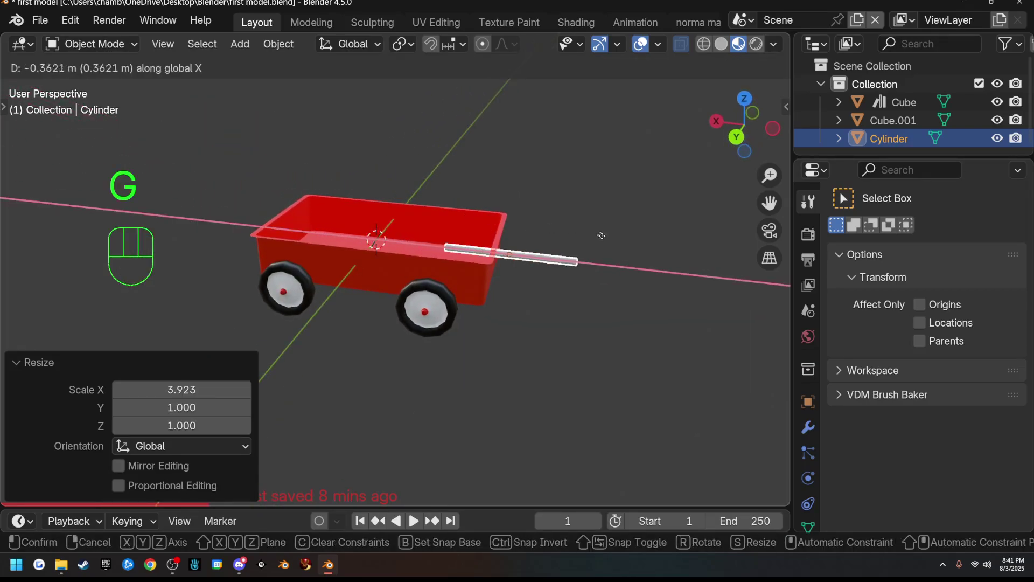
pyautogui.click(649, 244)
# Step: Select the six vertices at the rod's wagon-side end and place the object's origin there with Quick Origin
pyautogui.scroll(2, 662, 269)
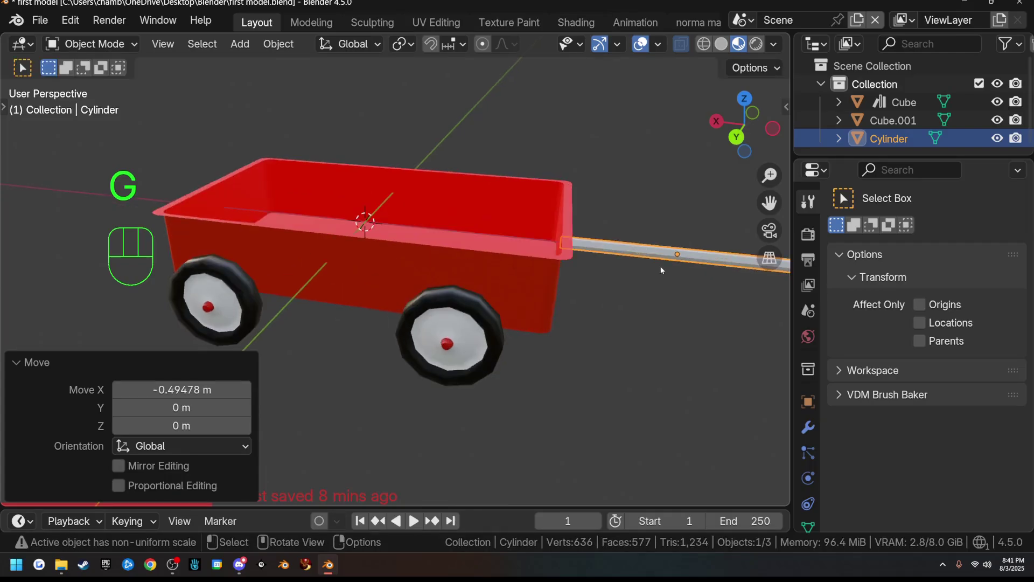
pyautogui.keyDown('shift'); pyautogui.moveTo(662, 269); pyautogui.dragTo(509, 276, button='middle'); pyautogui.keyUp('shift')
pyautogui.scroll(-1, 494, 245)
pyautogui.press('Tab')
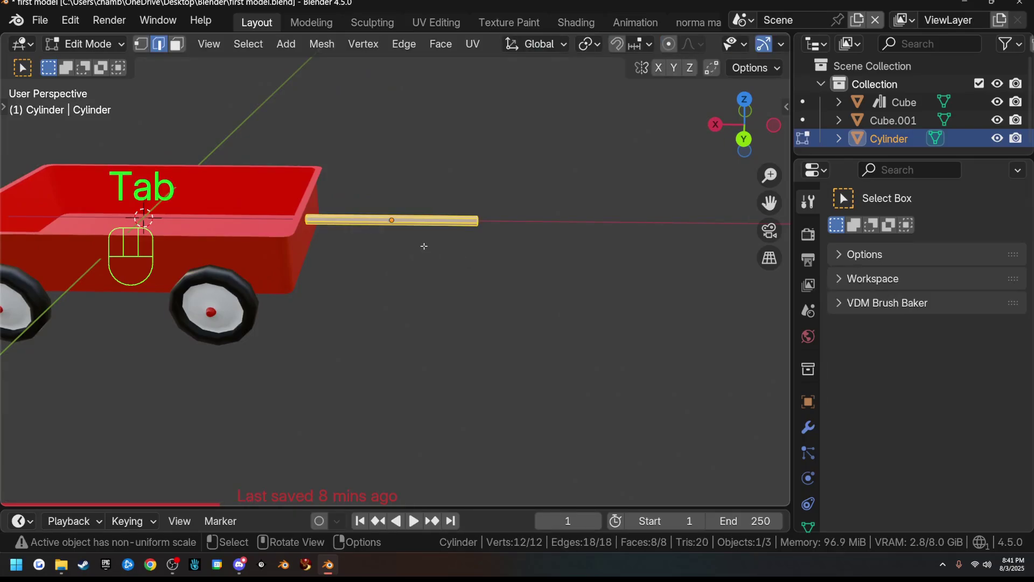
pyautogui.press('1')
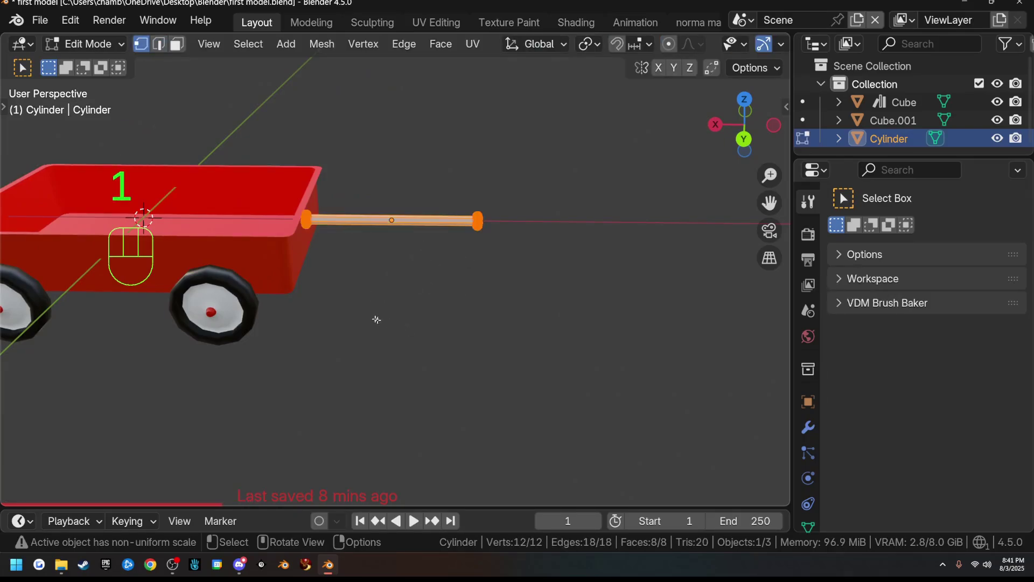
pyautogui.moveTo(278, 175); pyautogui.dragTo(346, 287)
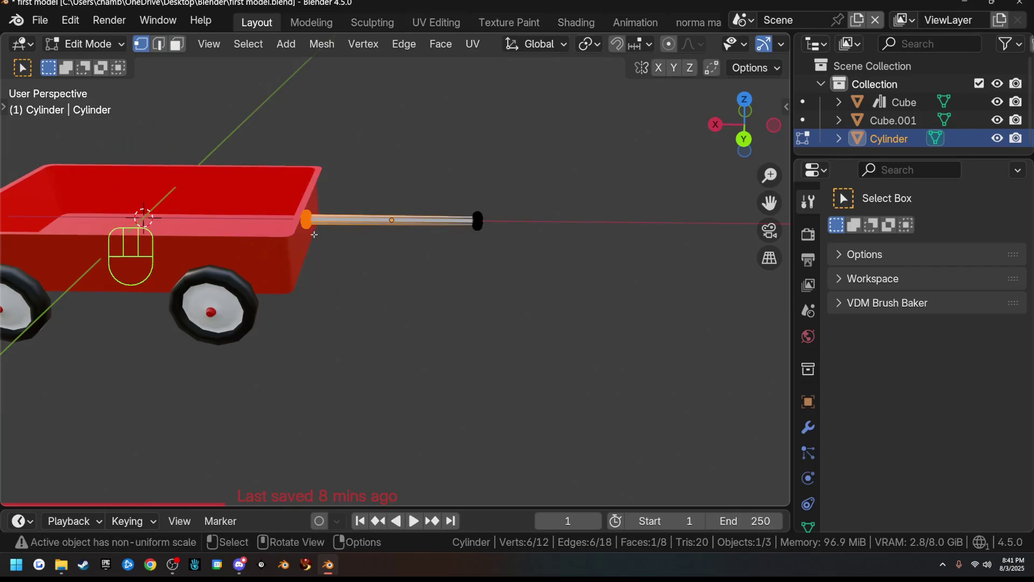
pyautogui.rightClick(381, 315)
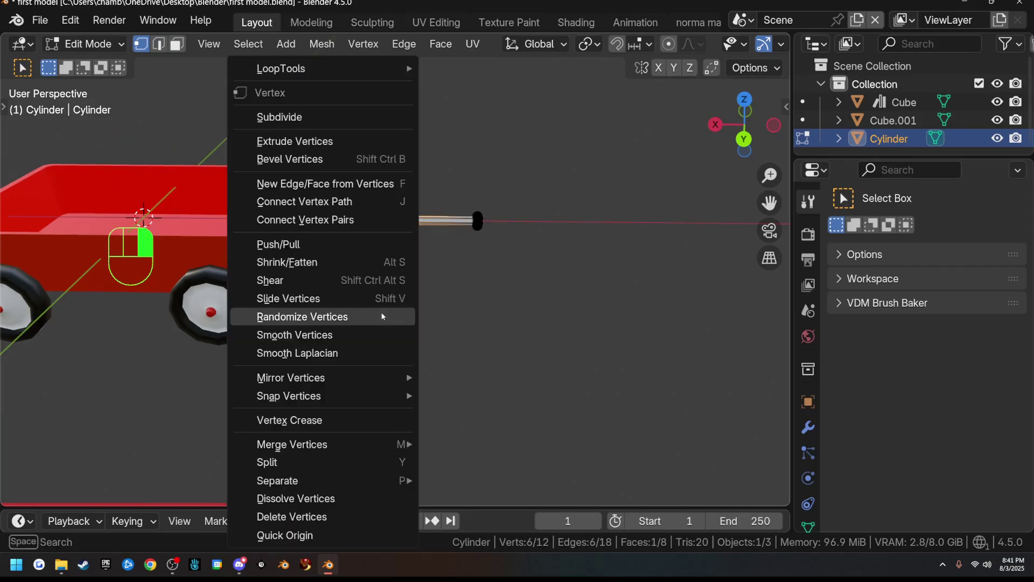
pyautogui.click(310, 535)
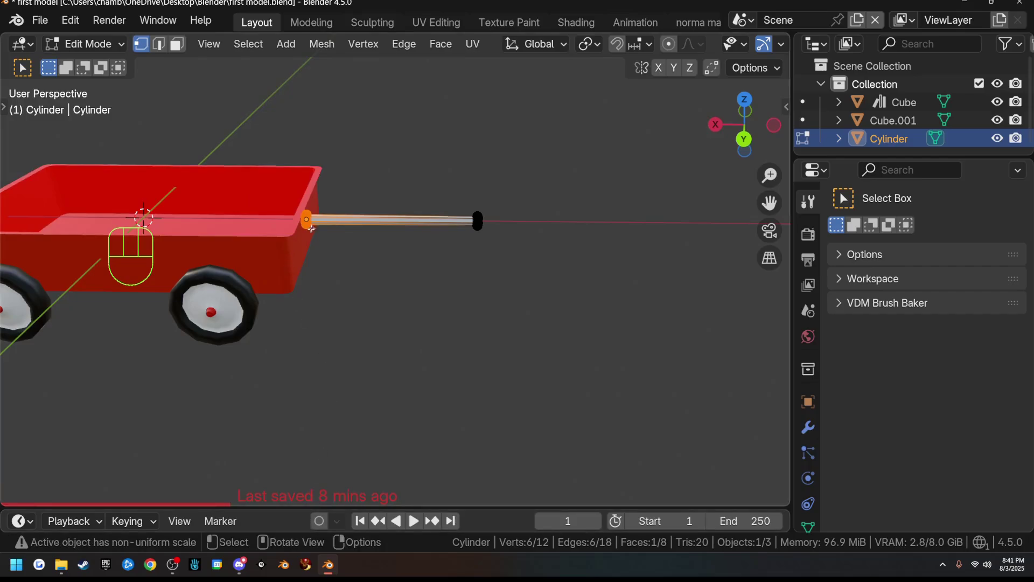
# Step: Return to Object Mode and try rotating the handle rod about its wagon-side end
pyautogui.press('Tab')
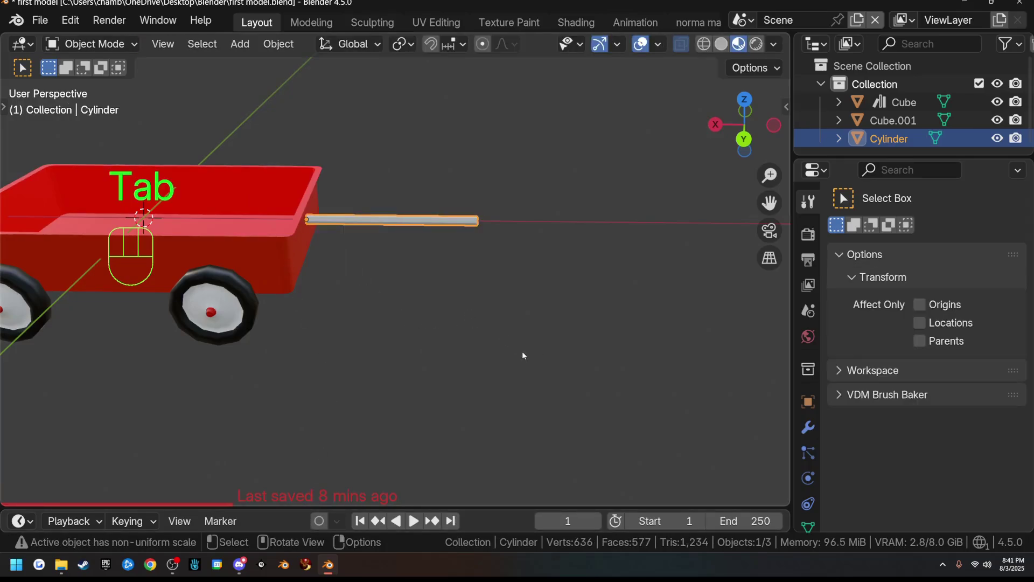
pyautogui.press('r')
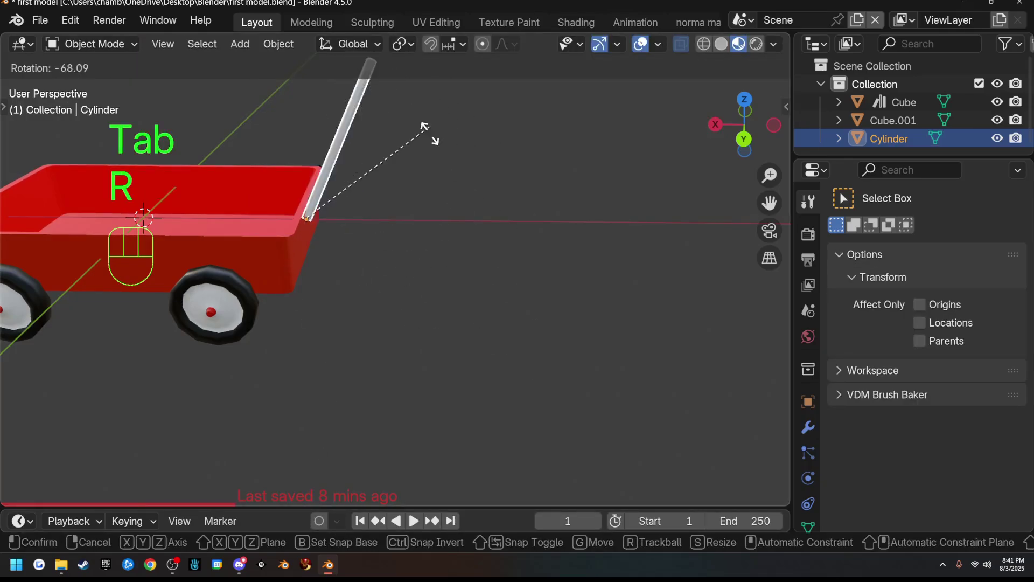
pyautogui.click(454, 238)
# Step: Lengthen the handle rod by moving its outer end vertices about -0.12 m along the global X axis in Edit Mode
pyautogui.press('Tab')
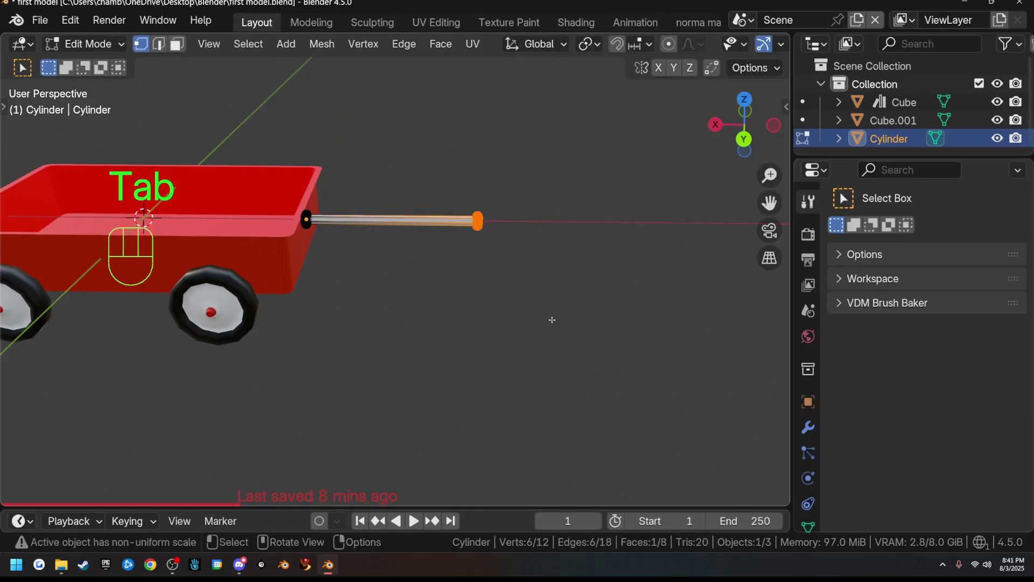
pyautogui.press('g')
pyautogui.press('x')
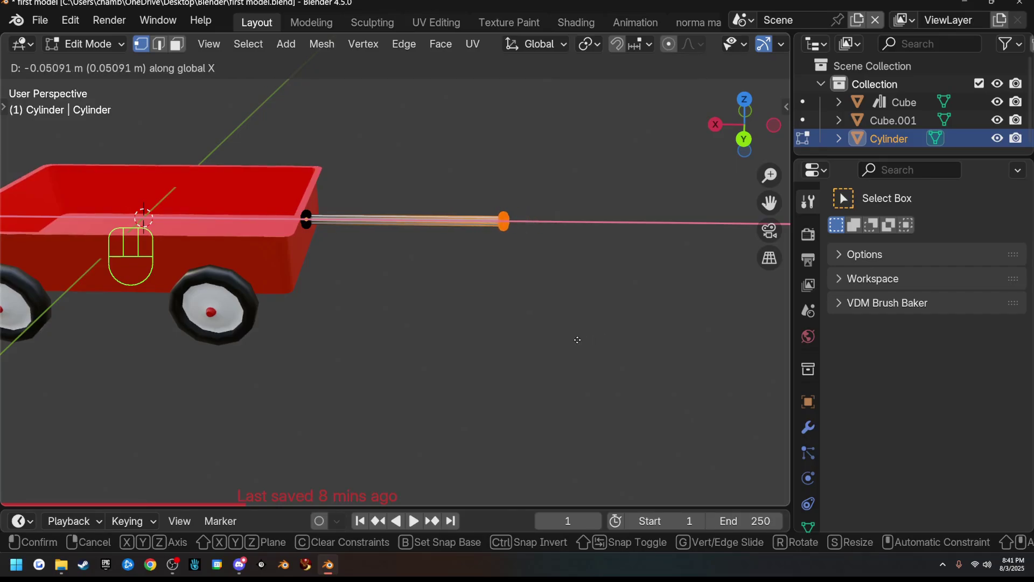
pyautogui.click(612, 348)
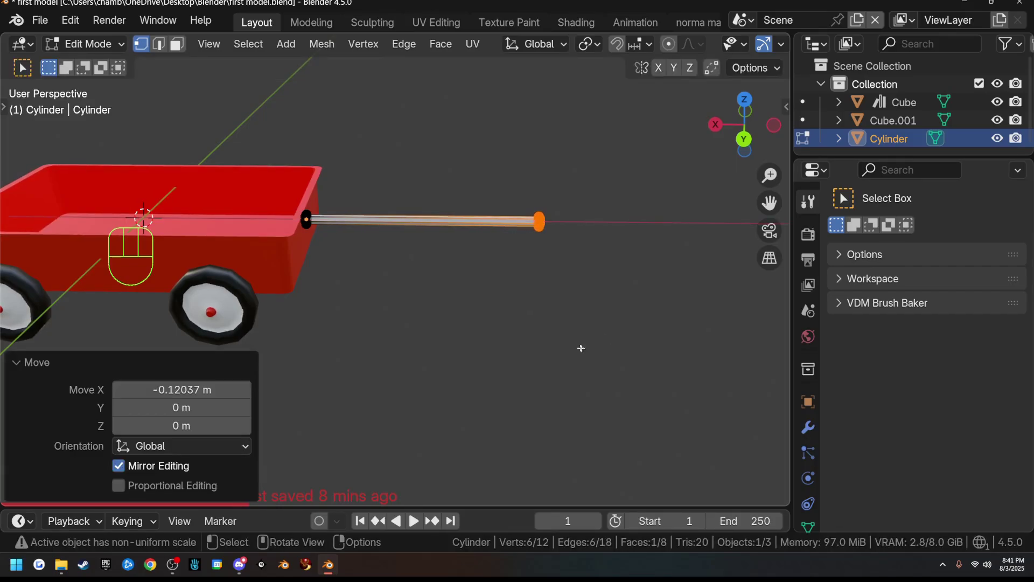
# Step: Select the hexagonal cap faces at both ends of the handle rod and delete only those faces
pyautogui.moveTo(603, 302); pyautogui.dragTo(461, 305, button='middle')
pyautogui.scroll(5, 461, 305)
pyautogui.keyDown('shift'); pyautogui.moveTo(591, 328); pyautogui.dragTo(408, 373, button='middle'); pyautogui.keyUp('shift')
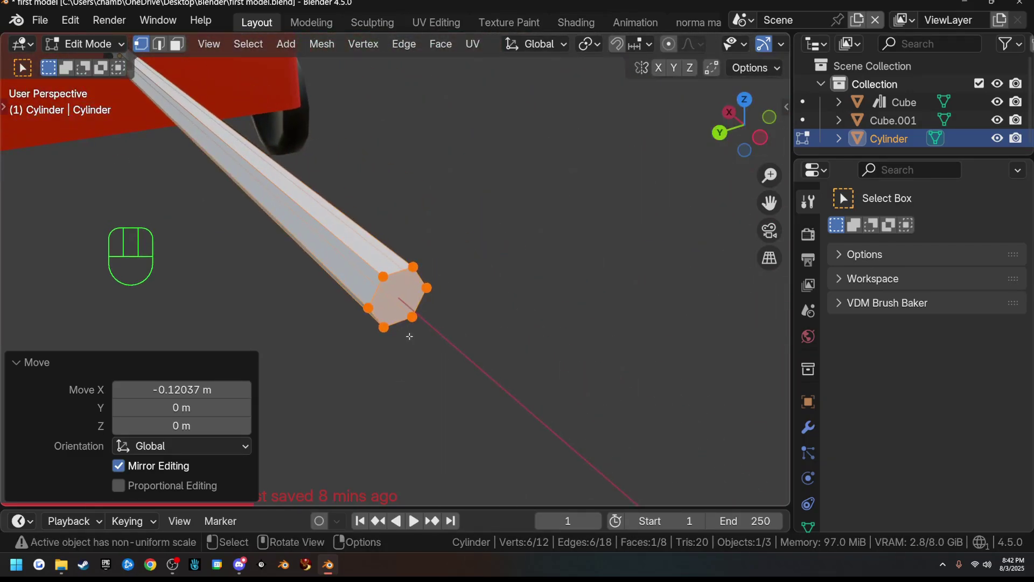
pyautogui.press('3')
pyautogui.moveTo(215, 270); pyautogui.dragTo(298, 307, button='middle')
pyautogui.scroll(-5, 298, 309)
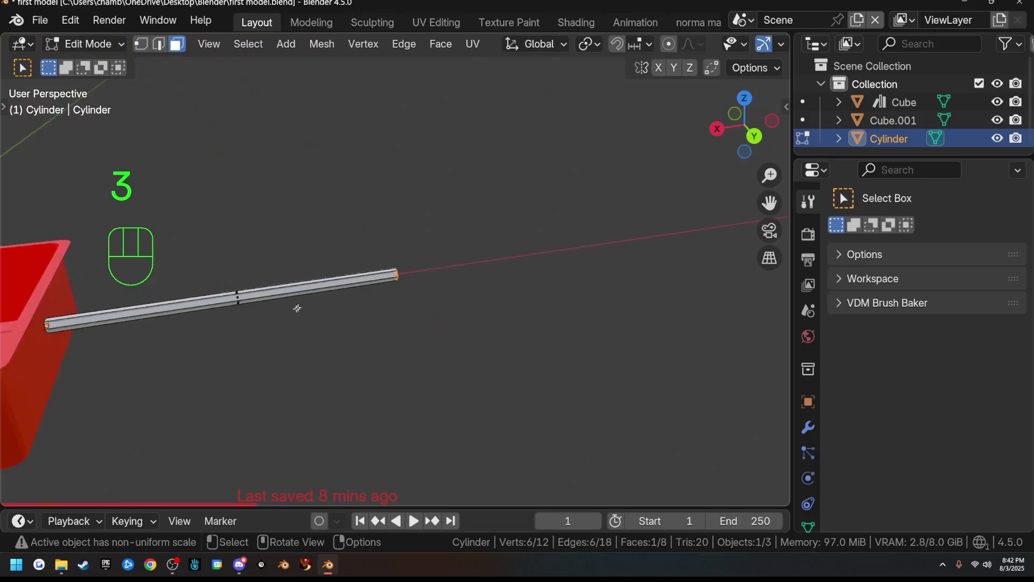
pyautogui.keyDown('shift'); pyautogui.moveTo(111, 332); pyautogui.dragTo(412, 298, button='middle'); pyautogui.keyUp('shift')
pyautogui.scroll(5, 354, 337)
pyautogui.scroll(4, 353, 334)
pyautogui.scroll(-5, 393, 326)
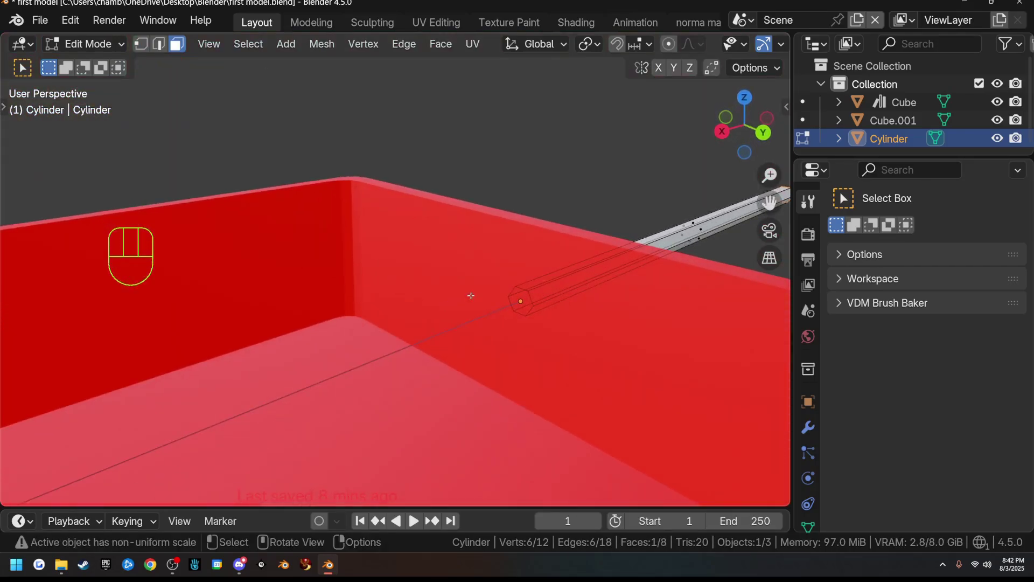
pyautogui.keyDown('shift'); pyautogui.click(518, 301); pyautogui.keyUp('shift')
pyautogui.scroll(-6, 705, 313)
pyautogui.moveTo(663, 316); pyautogui.dragTo(319, 360, button='middle')
pyautogui.press('x')
pyautogui.click(583, 314)
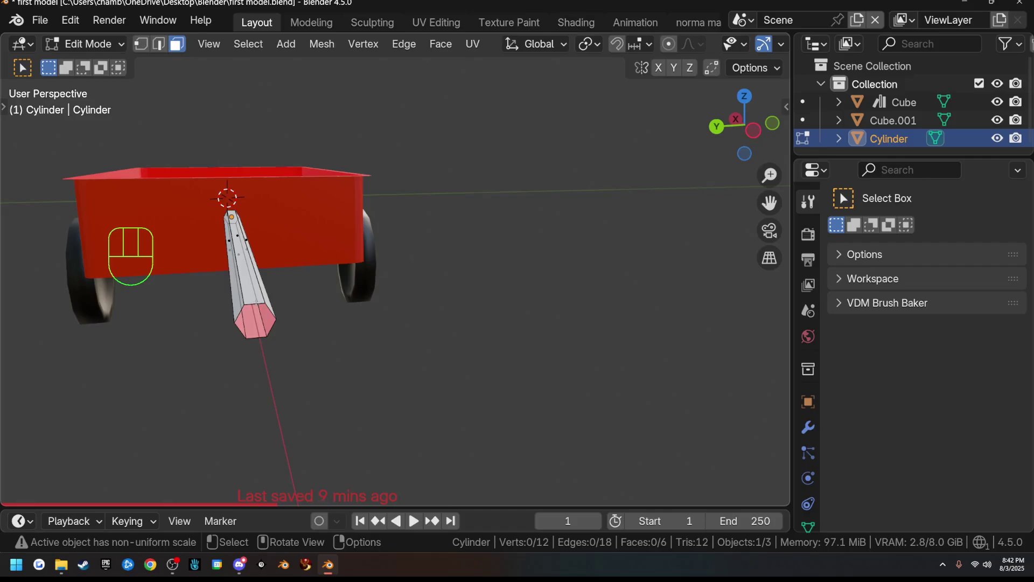
# Step: Select the upper and lower edges of the rod's open outer end and extrude them about -0.053 m along global X
pyautogui.press('2')
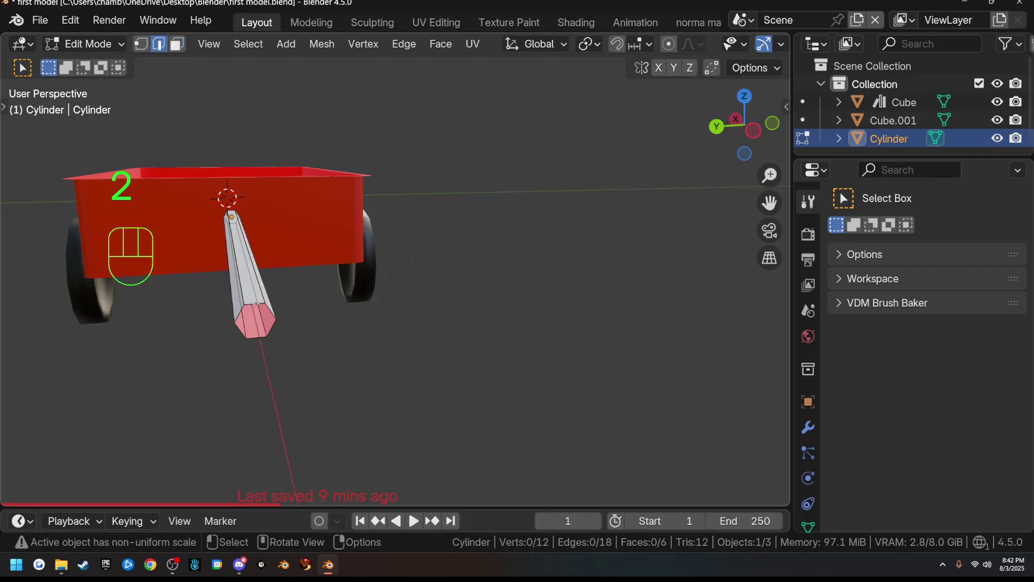
pyautogui.click(254, 303)
pyautogui.keyDown('shift'); pyautogui.click(259, 339); pyautogui.keyUp('shift')
pyautogui.moveTo(259, 353); pyautogui.dragTo(432, 419, button='middle')
pyautogui.hotkey('alt', 'z')
pyautogui.scroll(3, 305, 383)
pyautogui.scroll(-3, 348, 406)
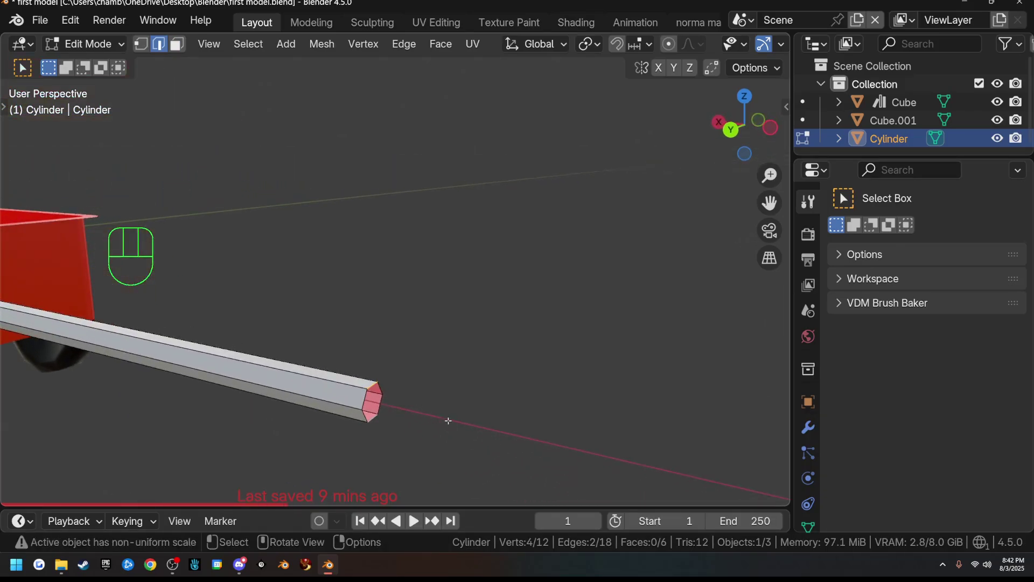
pyautogui.press('e')
pyautogui.press('x')
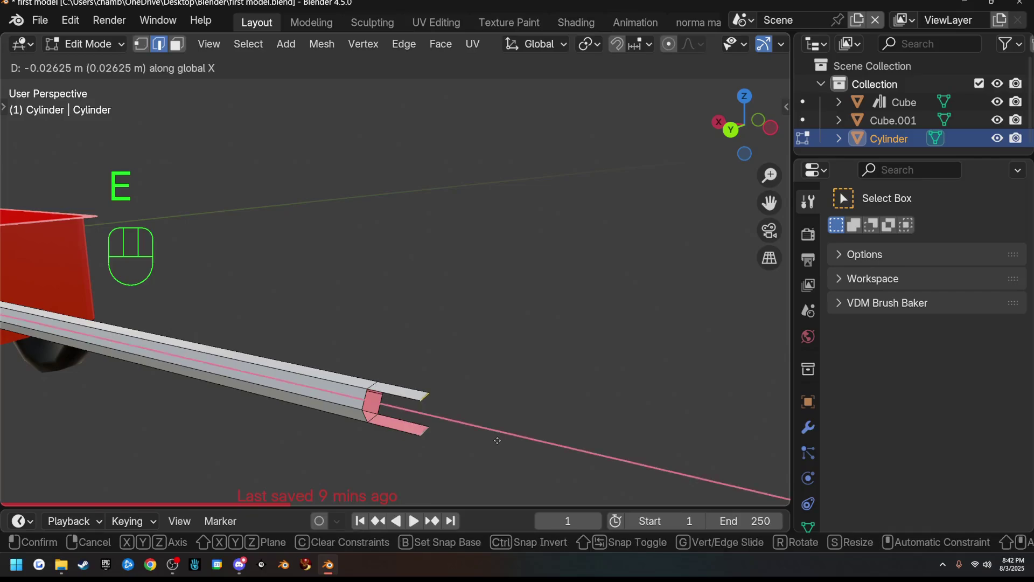
pyautogui.click(550, 453)
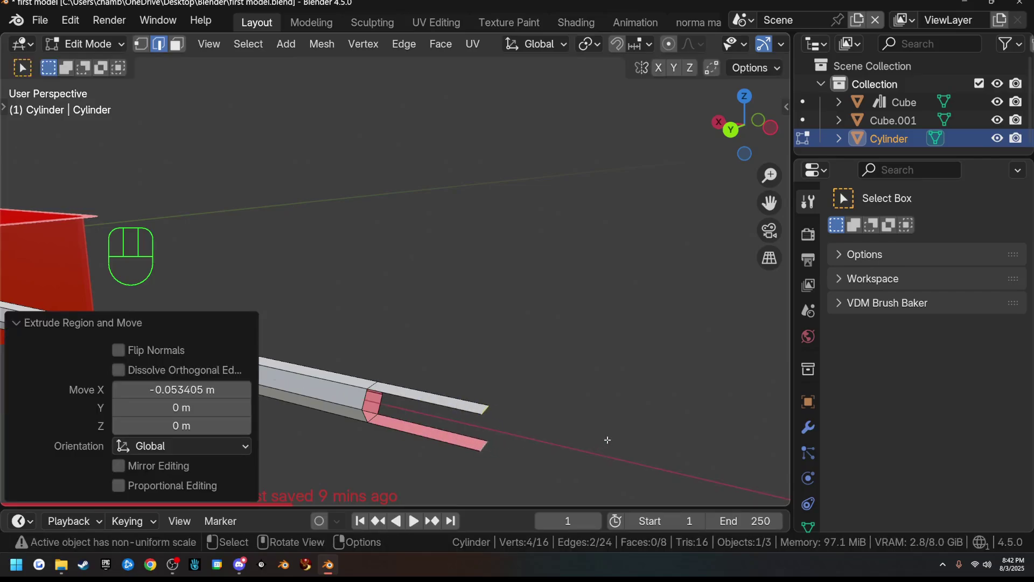
# Step: Spread the two extruded end edges apart by scaling them about 4.921 along the global Z axis
pyautogui.press('s')
pyautogui.press('z')
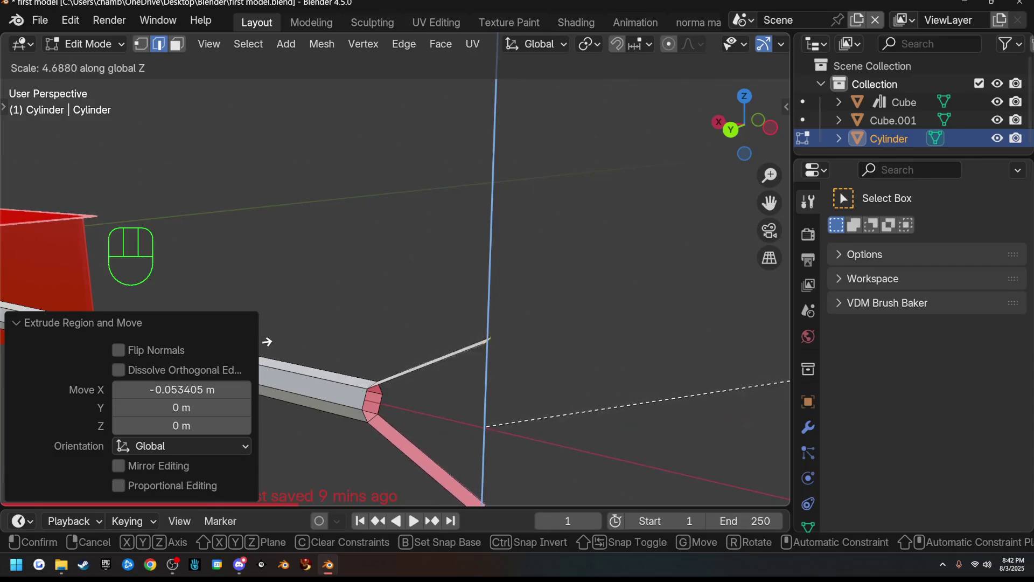
pyautogui.click(287, 347)
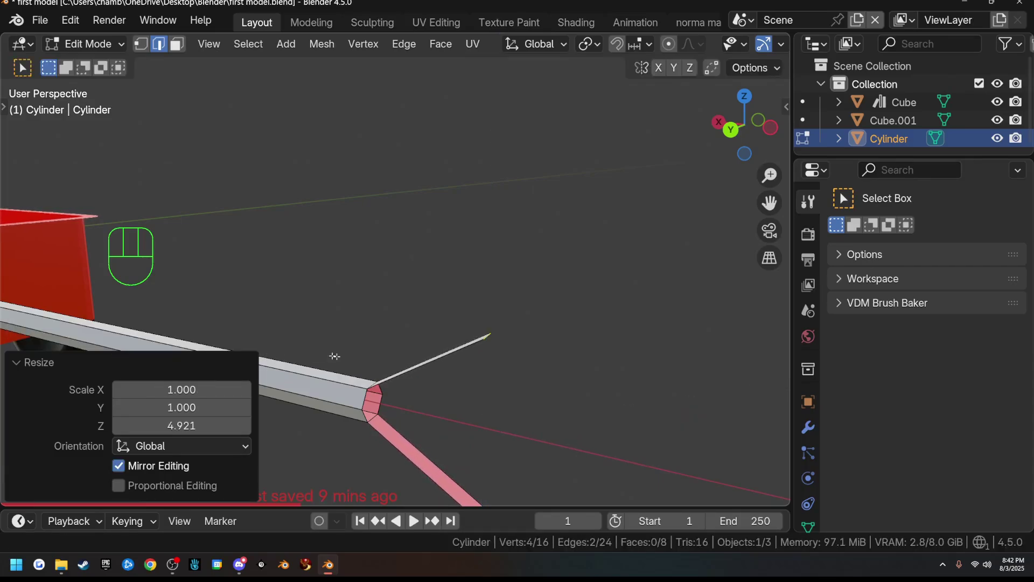
# Step: In front view, move the two spread end edges about 0.031 m along X toward the rod to steepen the fork
pyautogui.keyDown('shift'); pyautogui.moveTo(565, 485); pyautogui.dragTo(355, 329, button='middle'); pyautogui.keyUp('shift')
pyautogui.moveTo(358, 335); pyautogui.dragTo(417, 366, button='middle')
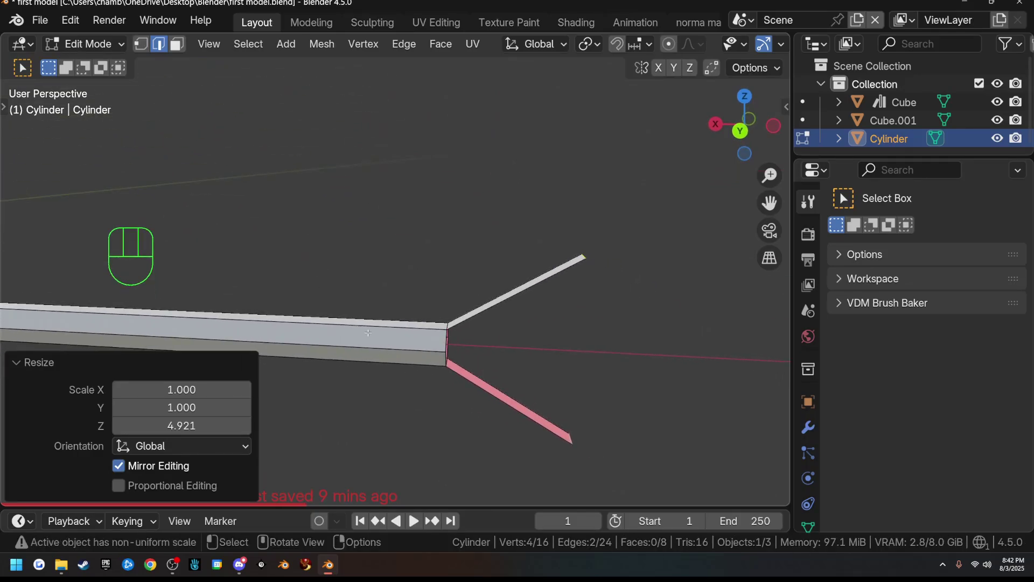
pyautogui.press('KP_3')
pyautogui.press('KP_1')
pyautogui.scroll(5, 490, 369)
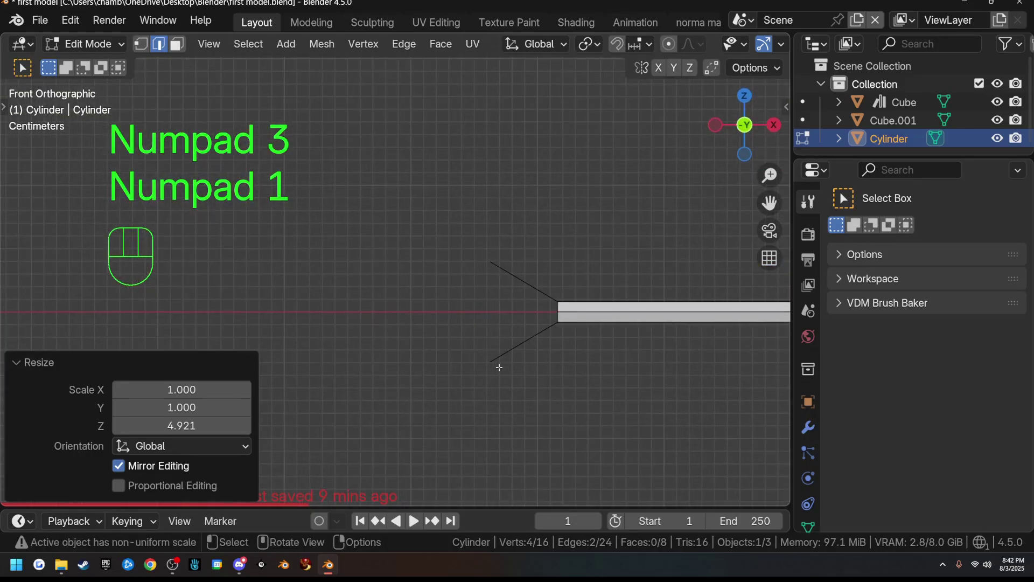
pyautogui.moveTo(499, 367)
pyautogui.keyDown('shift'); pyautogui.mouseDown(button='middle')
pyautogui.moveTo(589, 377)
pyautogui.moveTo(508, 372)
pyautogui.mouseUp(button='middle'); pyautogui.keyUp('shift')
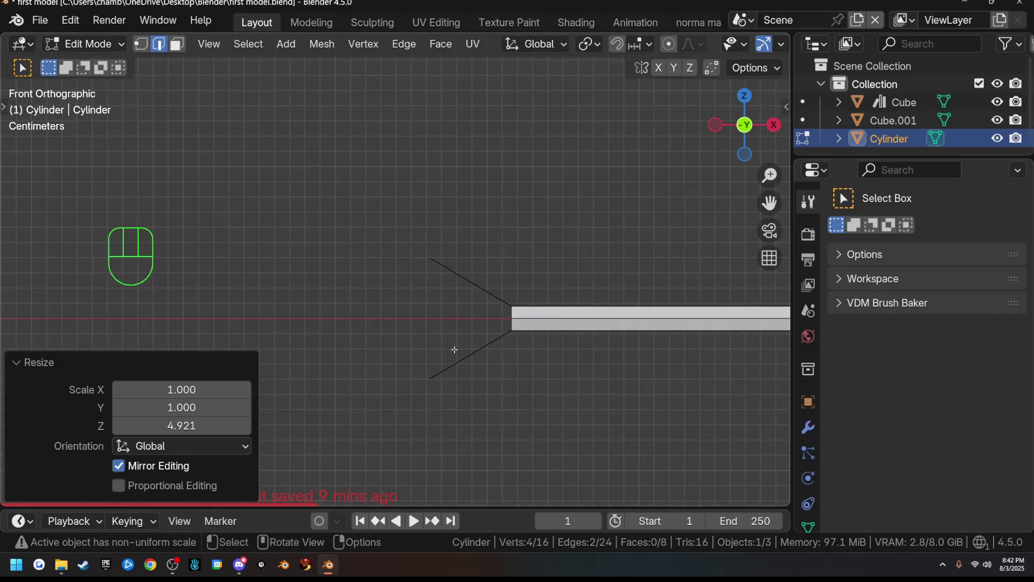
pyautogui.press('g')
pyautogui.press('x')
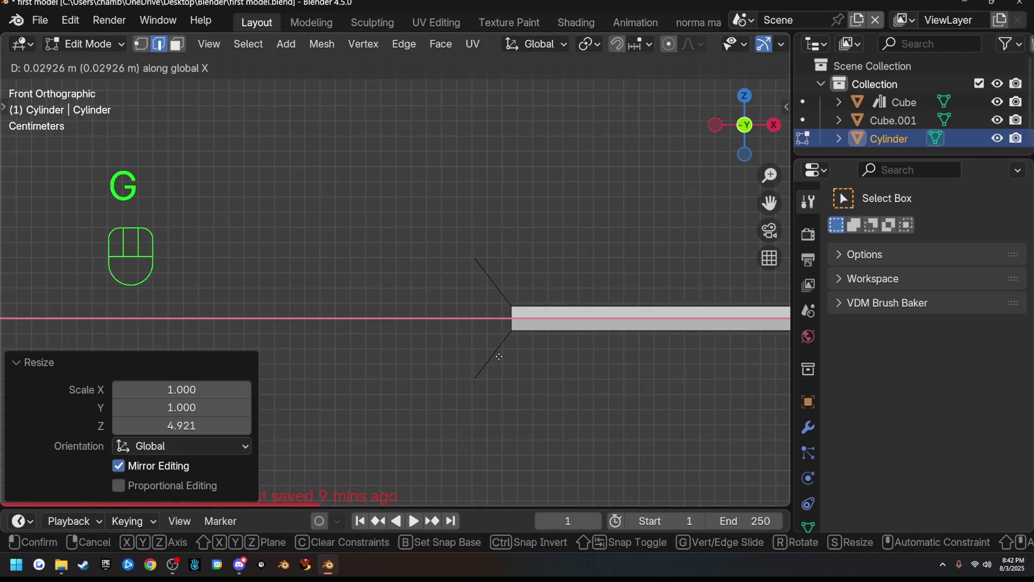
pyautogui.click(501, 356)
# Step: Extrude the two fork end edges outward about -0.017 m along global X as straight prongs
pyautogui.press('e')
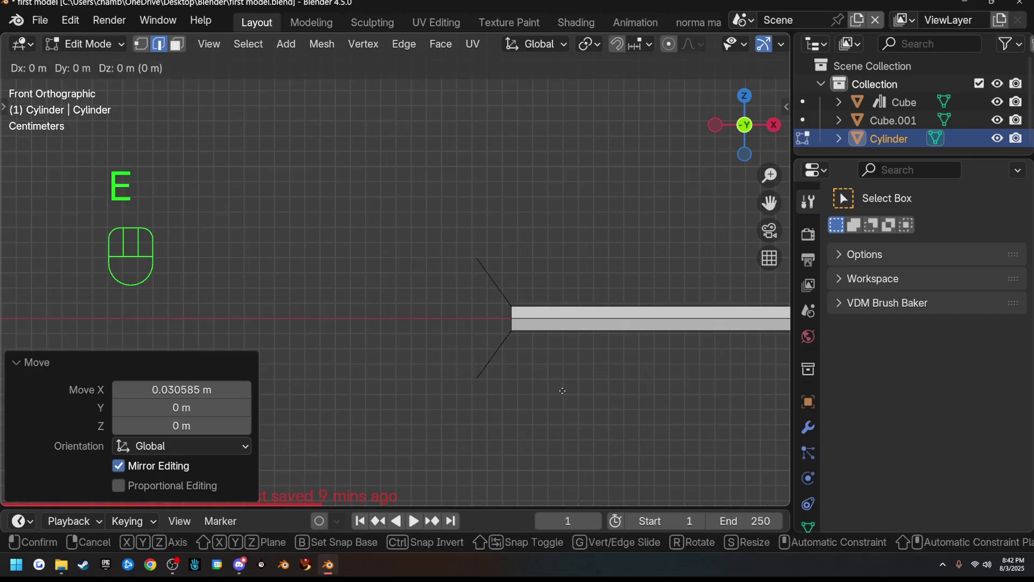
pyautogui.press('x')
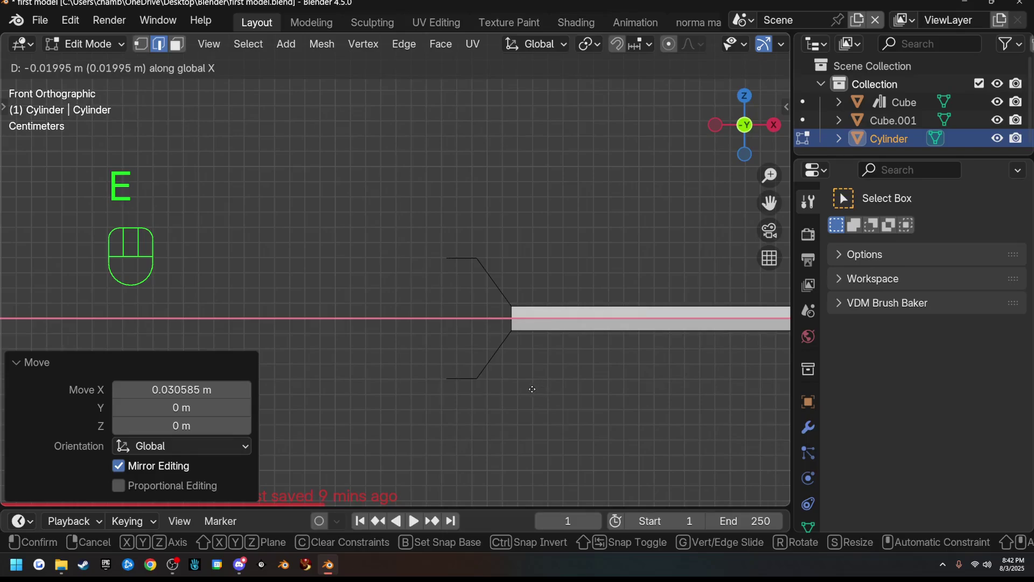
pyautogui.click(536, 389)
# Step: Select the two straight prong faces at the fork's end and snap the 3D cursor to the selection
pyautogui.moveTo(537, 389); pyautogui.dragTo(600, 406, button='middle')
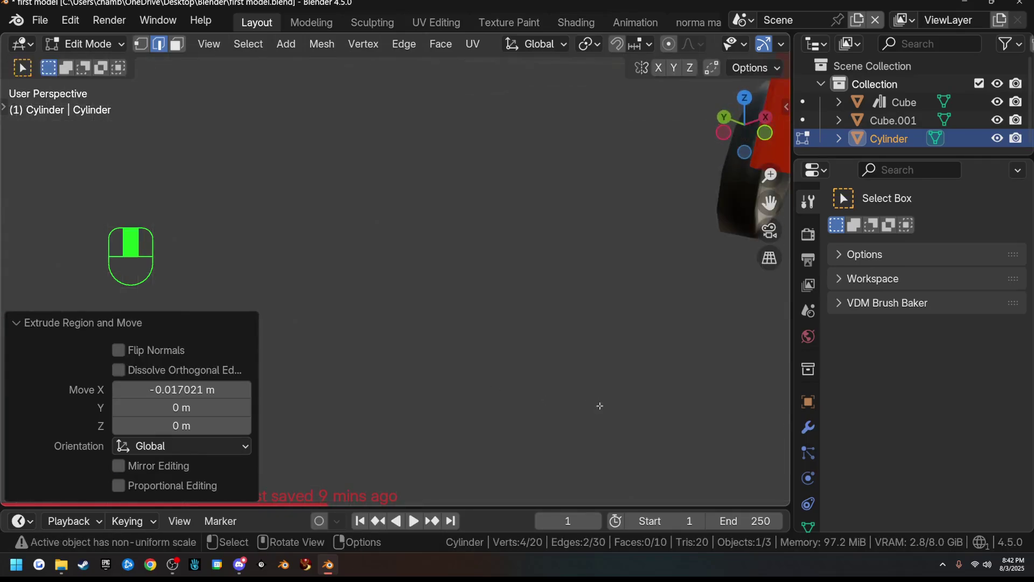
pyautogui.press('KP_Decimal')
pyautogui.moveTo(589, 363); pyautogui.dragTo(649, 334, button='middle')
pyautogui.keyDown('shift'); pyautogui.moveTo(465, 309); pyautogui.dragTo(417, 364, button='middle'); pyautogui.keyUp('shift')
pyautogui.scroll(1, 442, 374)
pyautogui.keyDown('shift'); pyautogui.moveTo(417, 363); pyautogui.dragTo(452, 404, button='middle'); pyautogui.keyUp('shift')
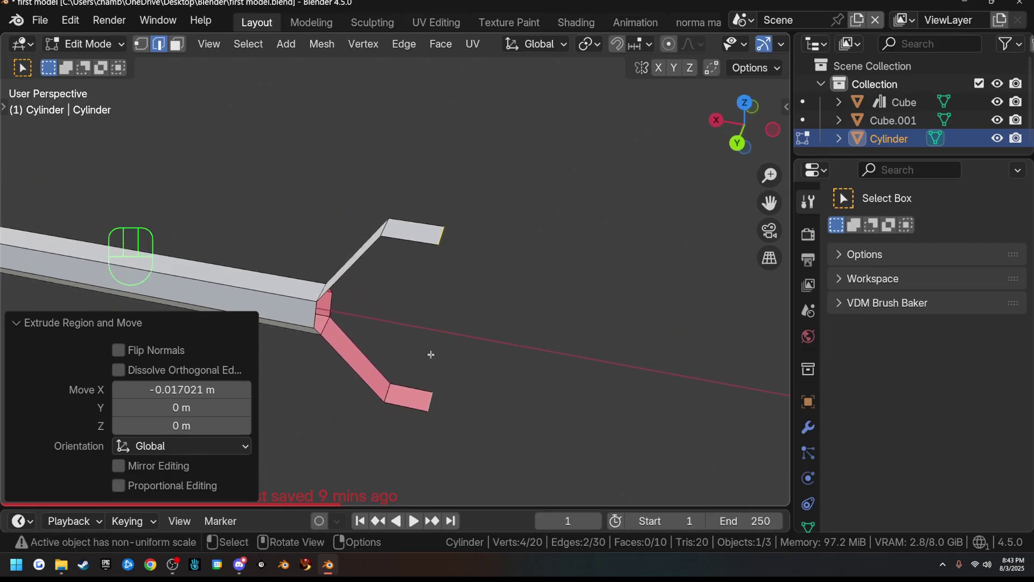
pyautogui.press('3')
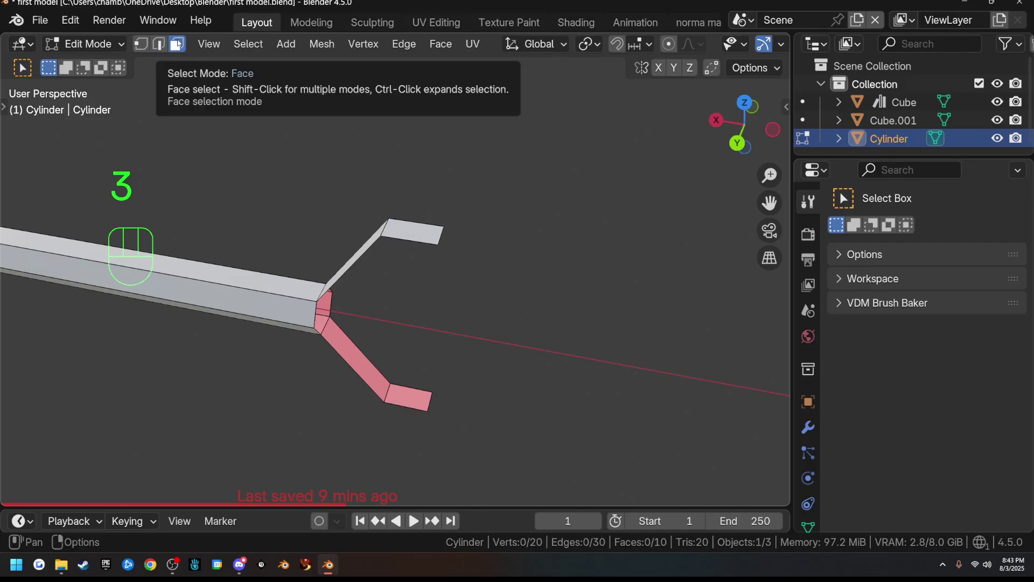
pyautogui.click(409, 407)
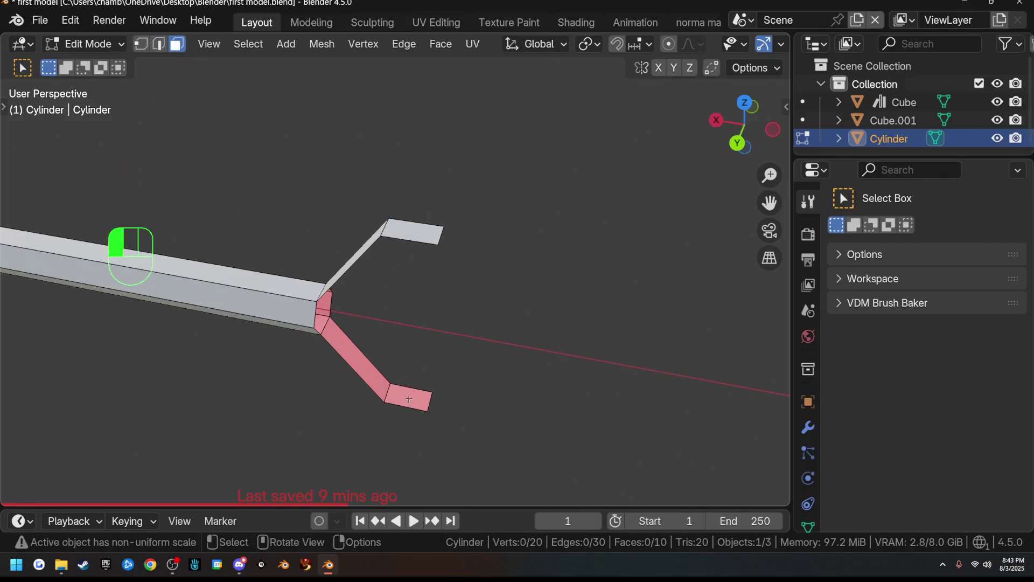
pyautogui.keyDown('shift'); pyautogui.click(434, 237); pyautogui.keyUp('shift')
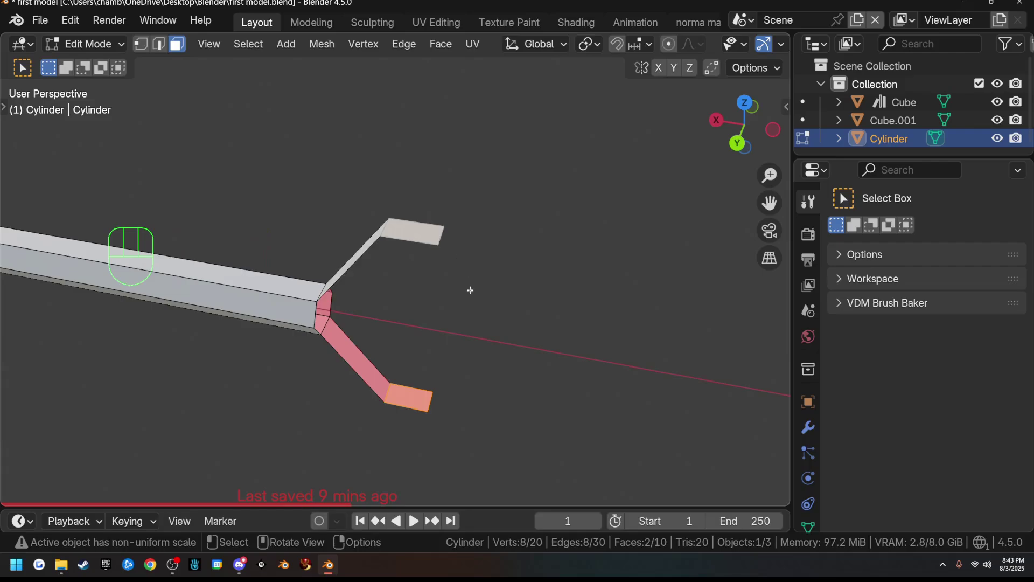
pyautogui.hotkey('shift', 's')
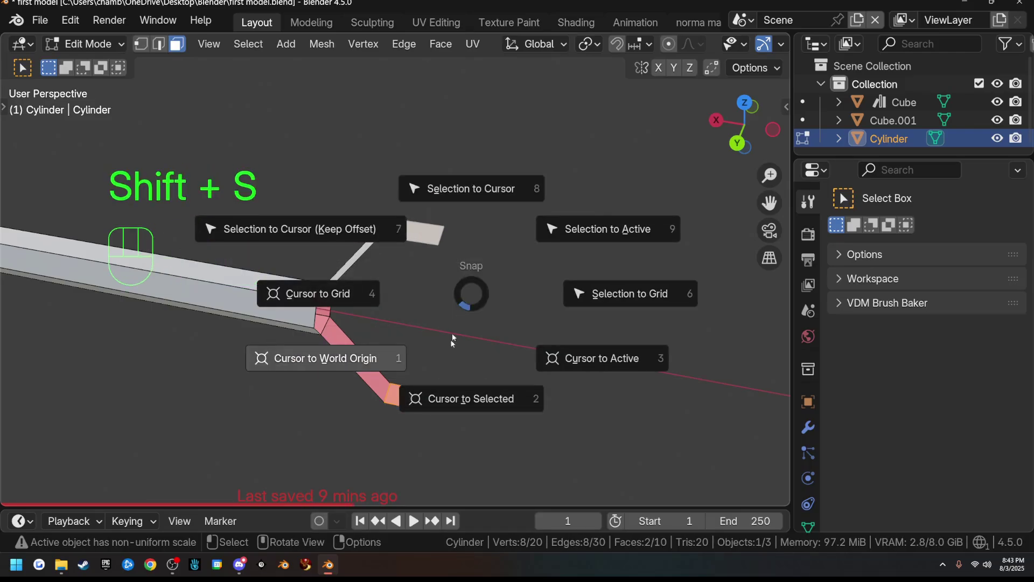
pyautogui.click(490, 402)
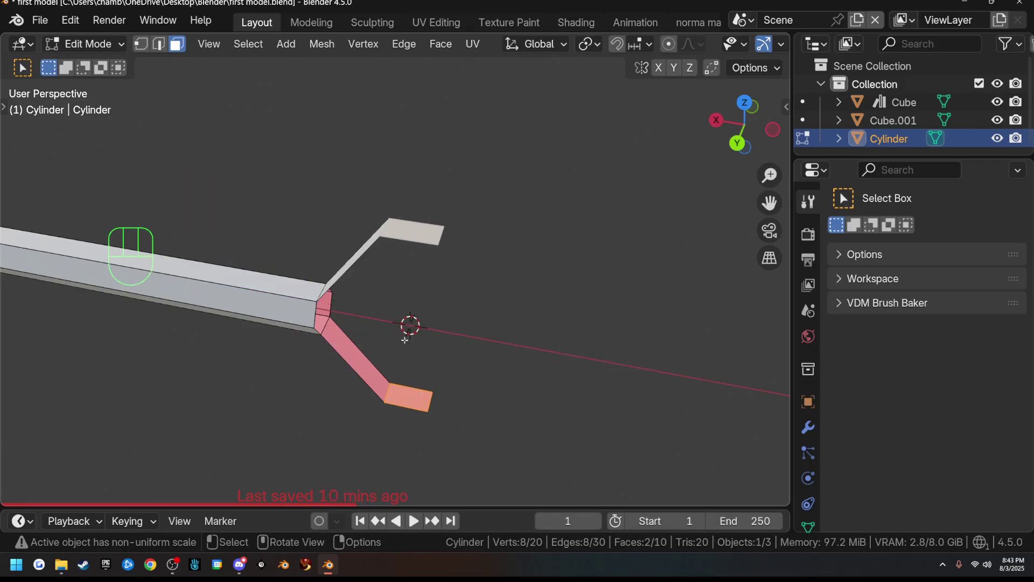
pyautogui.moveTo(422, 310); pyautogui.dragTo(490, 294, button='middle')
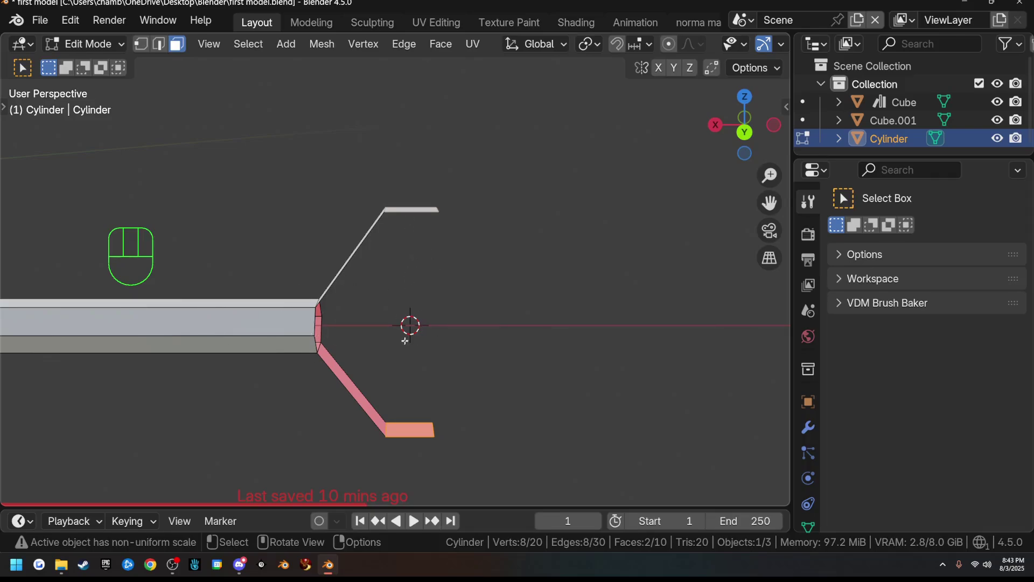
pyautogui.moveTo(405, 340); pyautogui.dragTo(497, 368, button='middle')
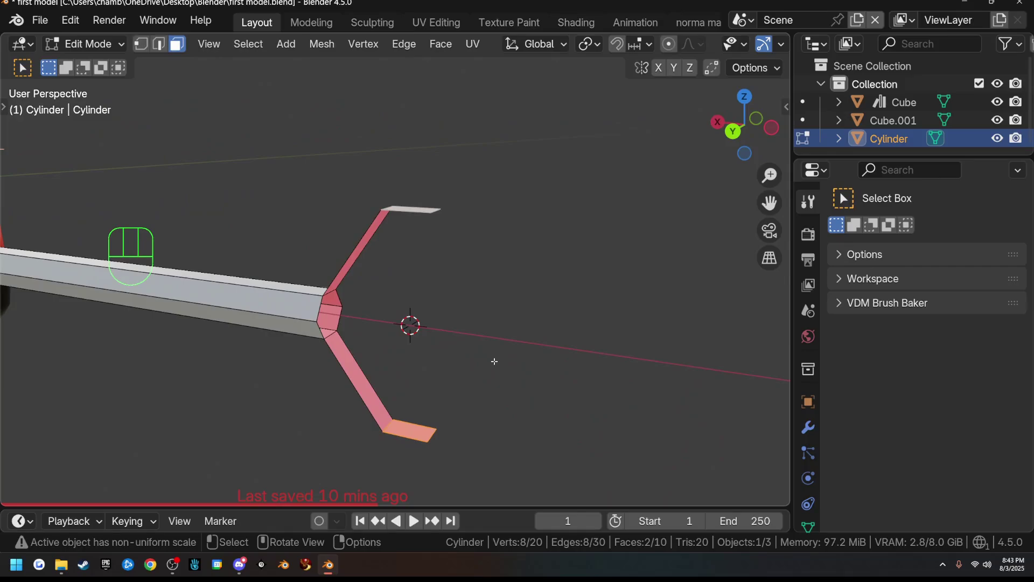
# Step: Return to Object Mode and add a 6-vertex mesh cylinder at the 3D cursor between the prongs
pyautogui.press('Tab')
pyautogui.hotkey('shift', 'a')
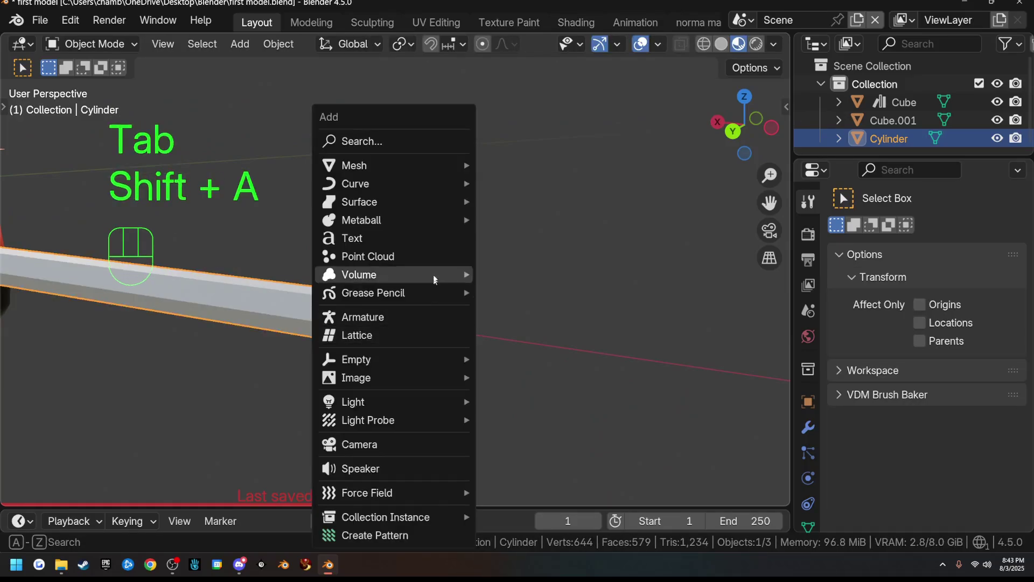
pyautogui.moveTo(428, 165)
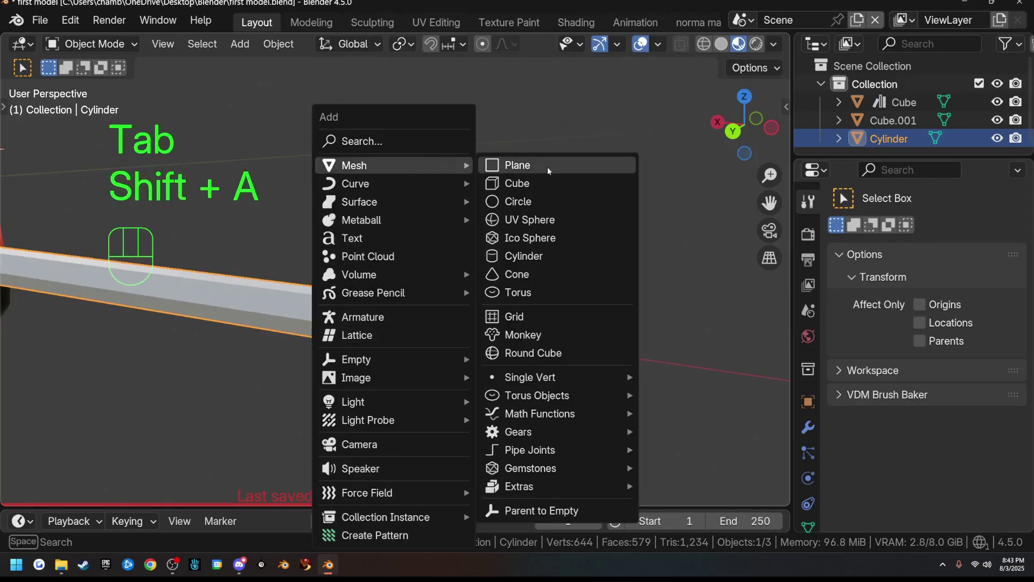
pyautogui.click(545, 254)
pyautogui.scroll(-6, 431, 271)
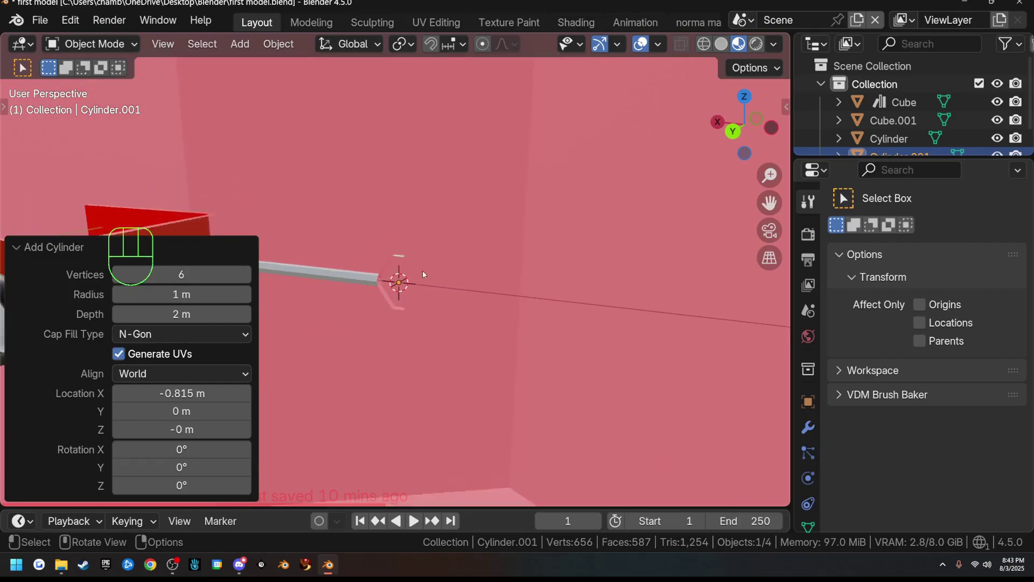
pyautogui.scroll(-5, 471, 283)
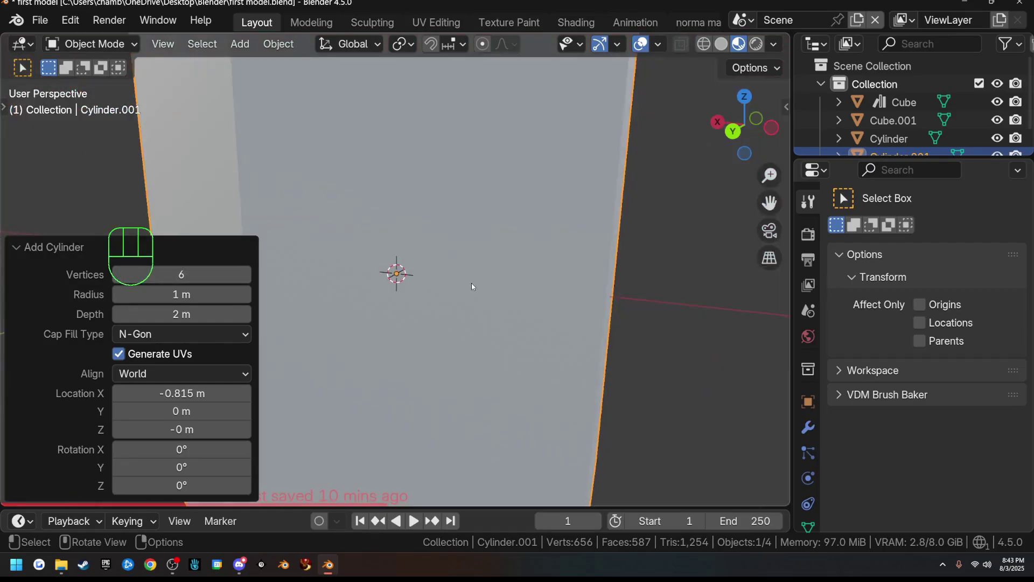
# Step: Shrink the new cylinder uniformly by 0.110 and then by 0.248 so it fits near the handle fork
pyautogui.press('s')
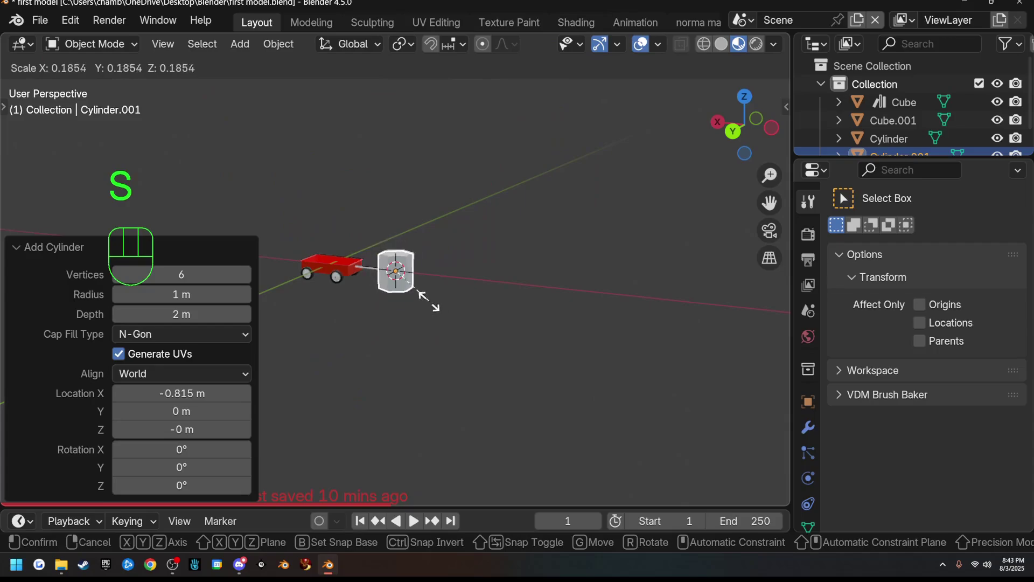
pyautogui.click(441, 303)
pyautogui.press('s')
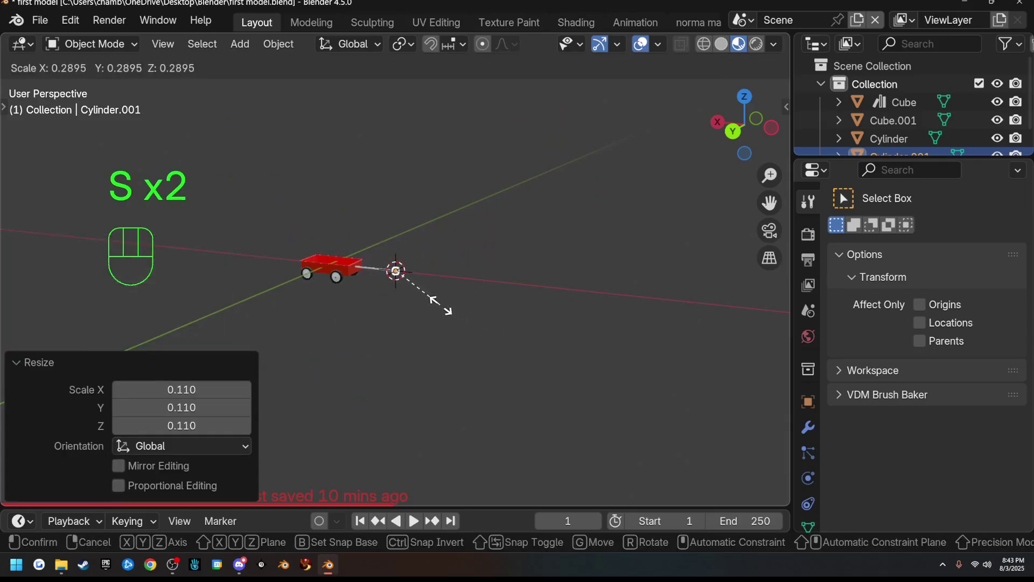
pyautogui.click(431, 330)
pyautogui.scroll(5, 434, 335)
pyautogui.scroll(7, 435, 338)
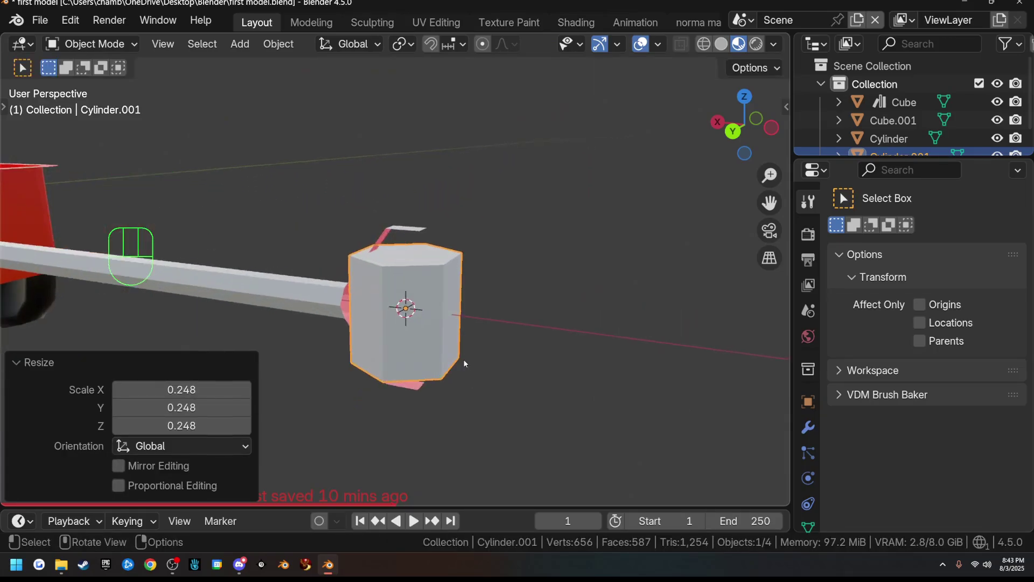
# Step: Shrink the new cylinder uniformly by 0.130 and stretch it by 11.182 along global Z to span the fork prongs
pyautogui.press('s')
pyautogui.click(447, 371)
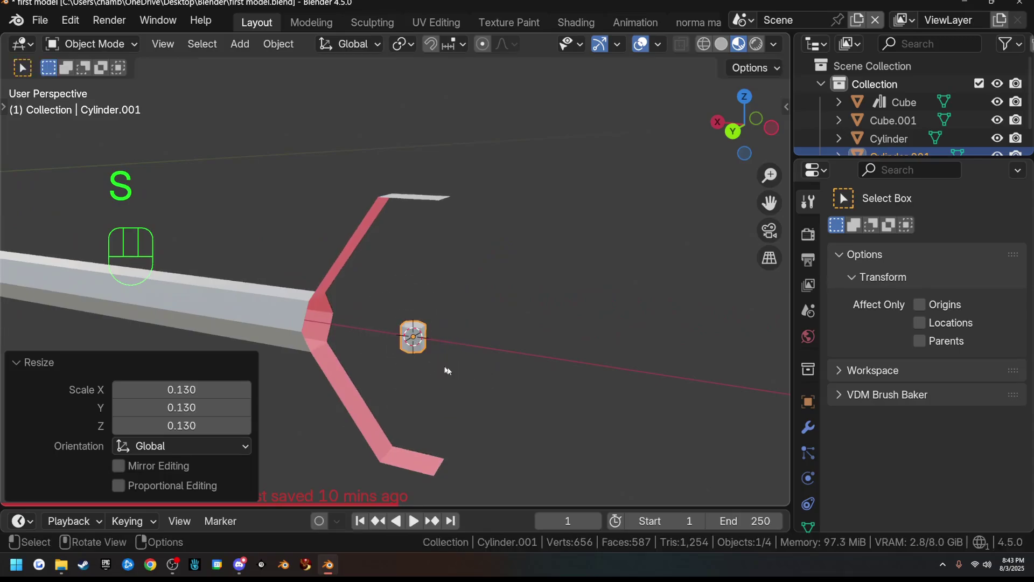
pyautogui.press('s')
pyautogui.press('z')
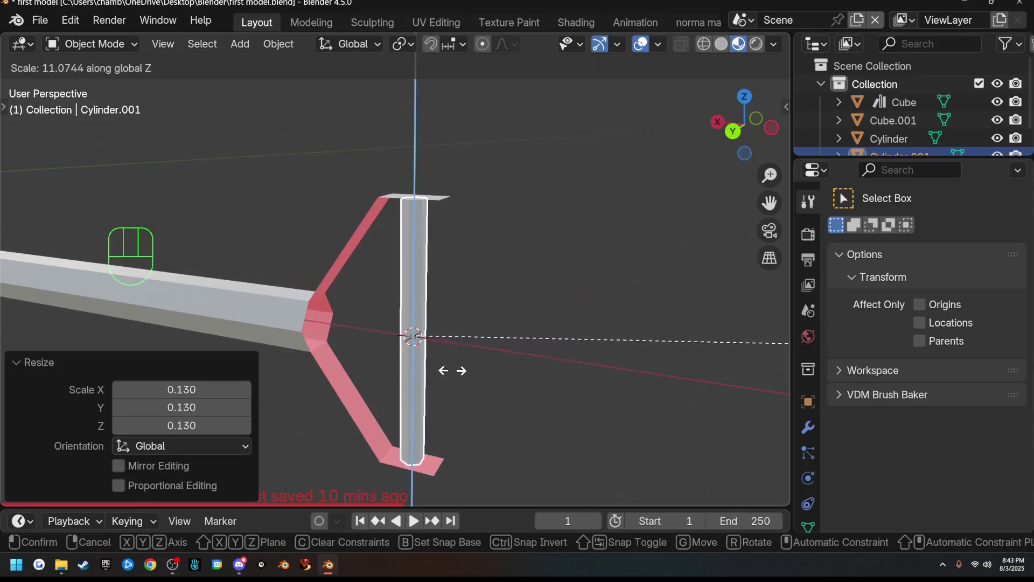
pyautogui.click(463, 370)
pyautogui.moveTo(349, 340); pyautogui.dragTo(472, 356, button='middle')
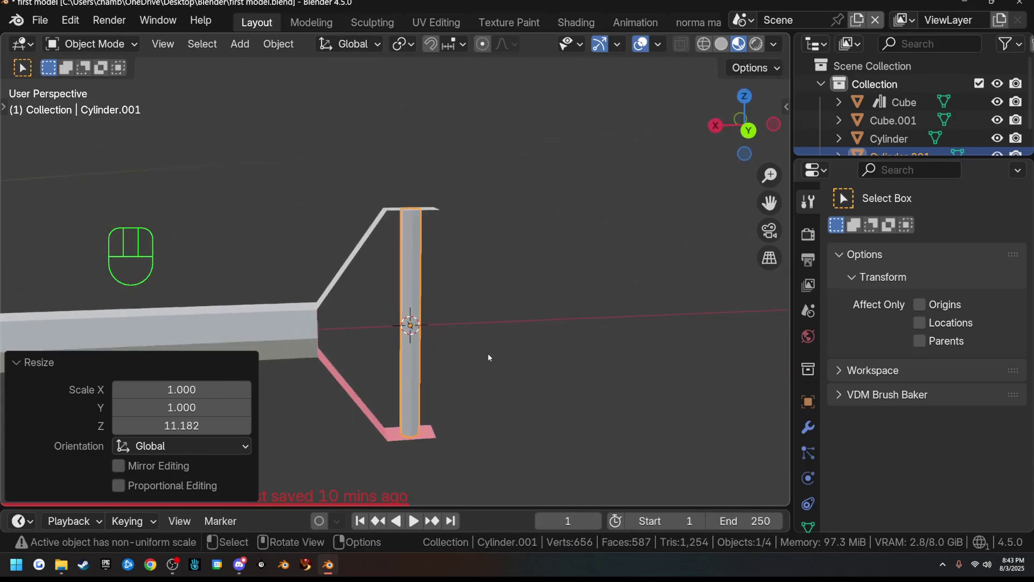
# Step: In Edit Mode, thicken the grip cylinder by scaling it 1.282 on X and Y with Z locked
pyautogui.press('Tab')
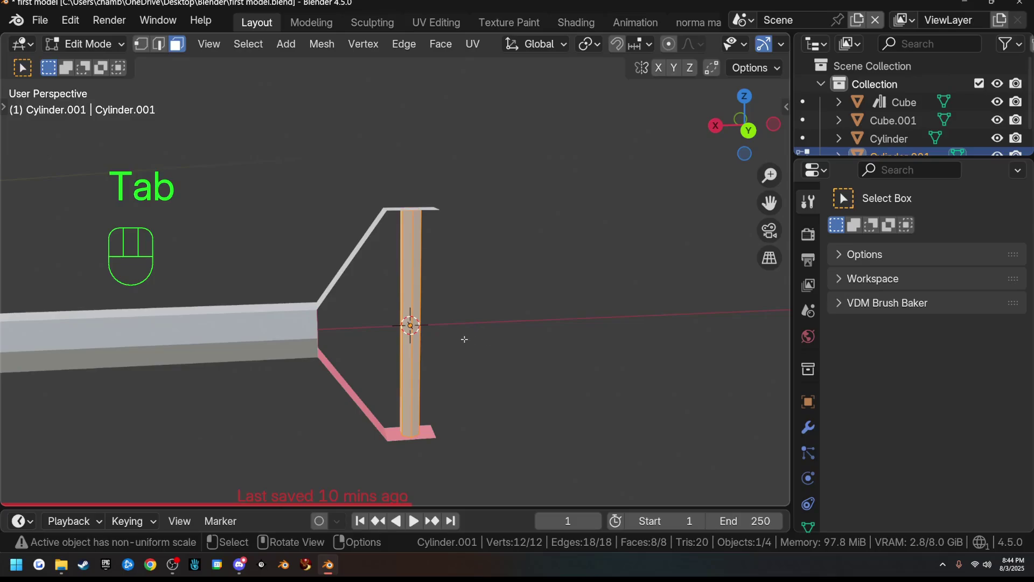
pyautogui.hotkey('alt', 's')
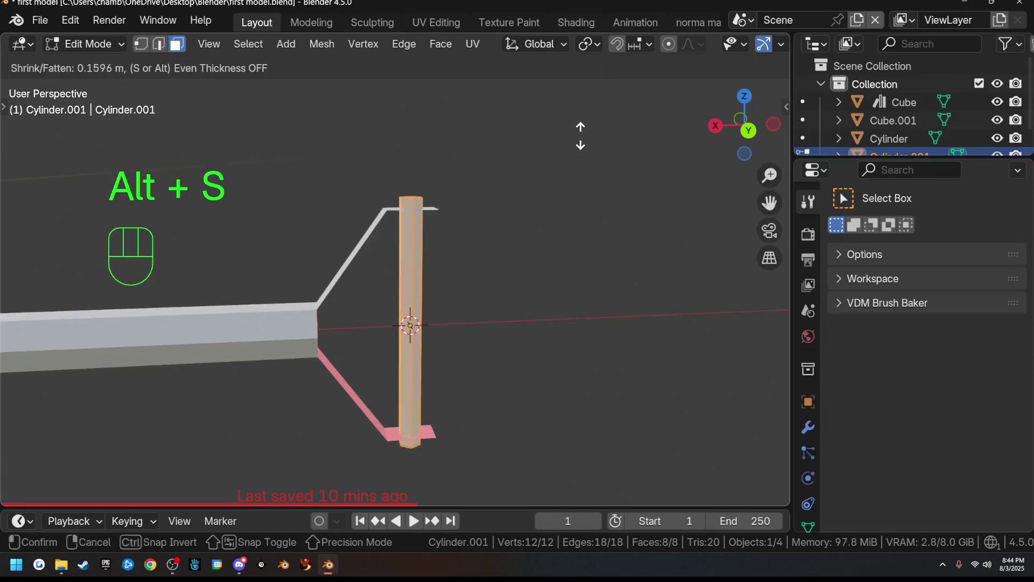
pyautogui.rightClick(567, 372)
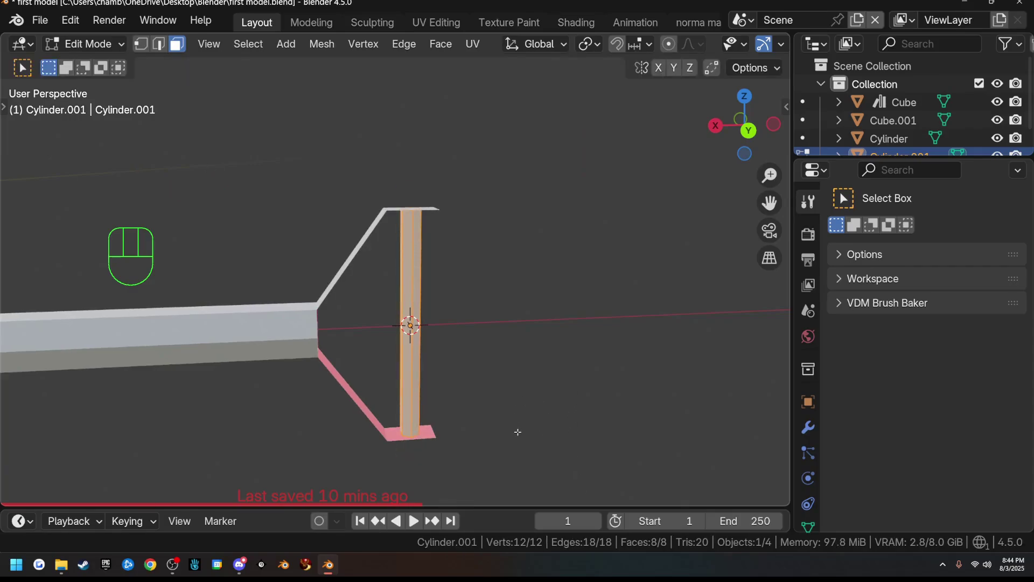
pyautogui.press('s')
pyautogui.hotkey('shift', 'z')
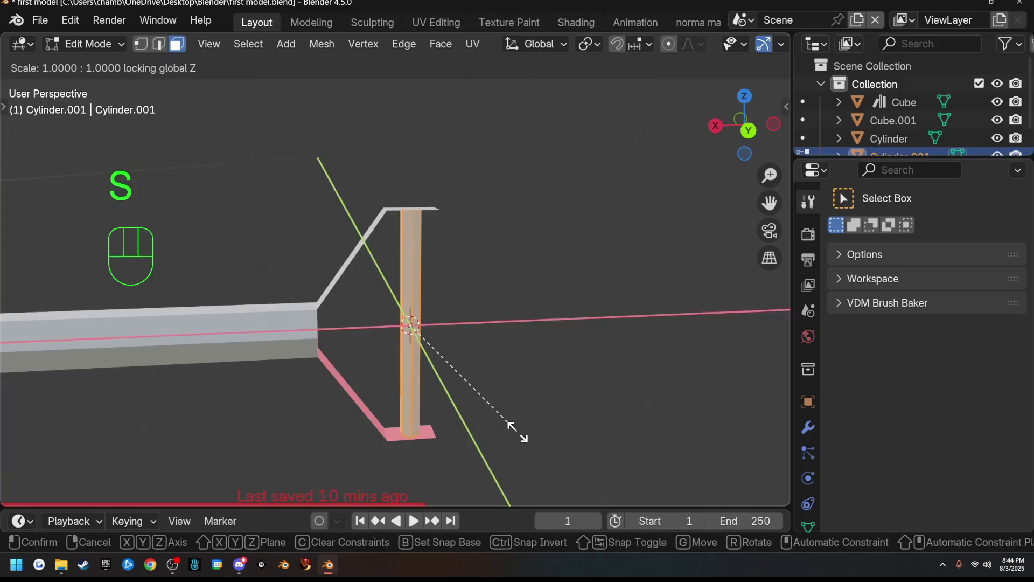
pyautogui.click(563, 443)
pyautogui.moveTo(461, 454); pyautogui.dragTo(443, 45, button='middle')
pyautogui.moveTo(464, 235)
pyautogui.mouseDown(button='middle')
pyautogui.moveTo(464, 220)
pyautogui.moveTo(500, 269)
pyautogui.moveTo(496, 166)
pyautogui.moveTo(466, 231)
pyautogui.mouseUp(button='middle')
# Step: Scale the grip cylinder by 0.977 along global Z to fit between the two prongs
pyautogui.press('s')
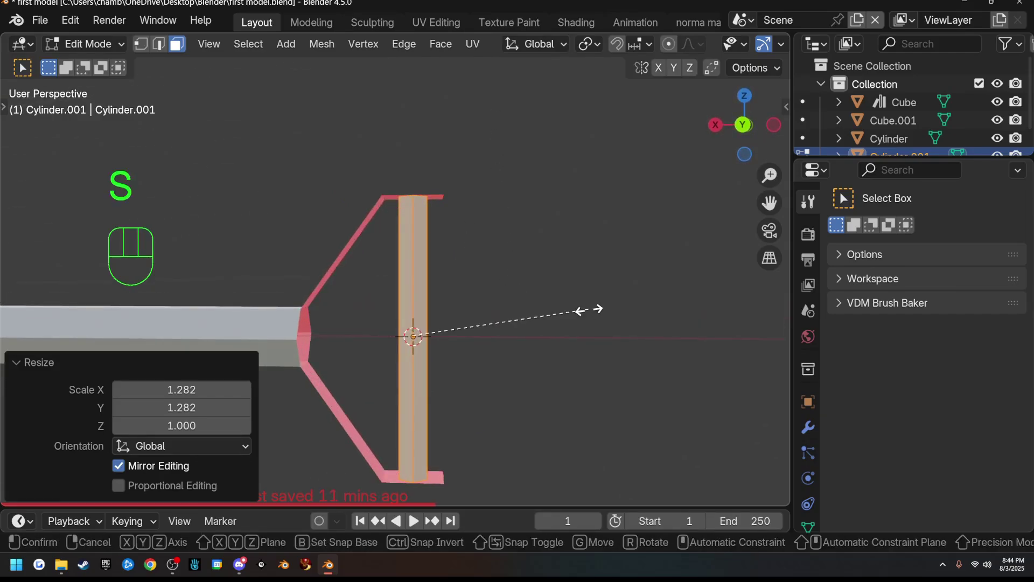
pyautogui.press('z')
pyautogui.click(585, 311)
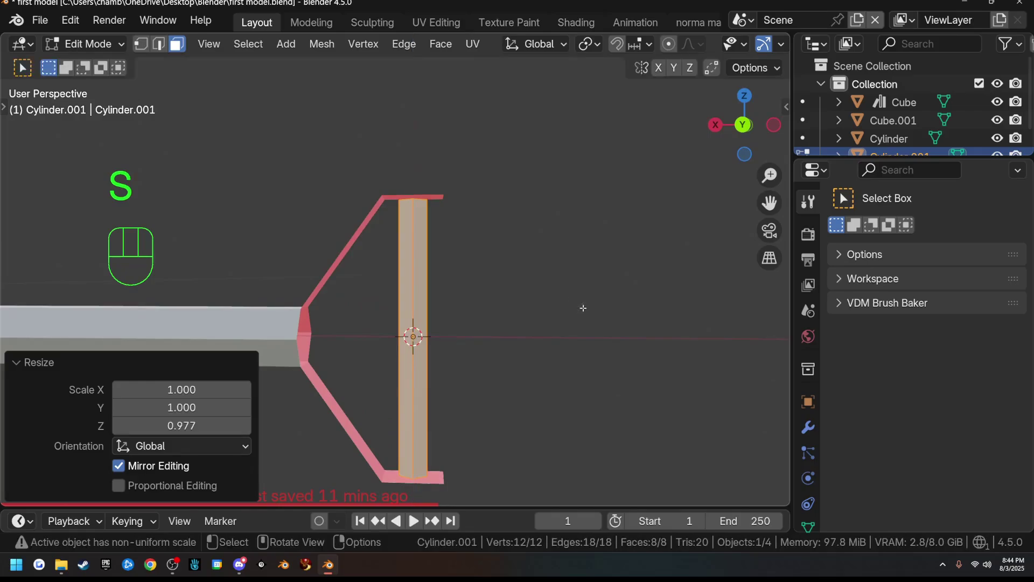
pyautogui.moveTo(584, 307); pyautogui.dragTo(541, 309, button='middle')
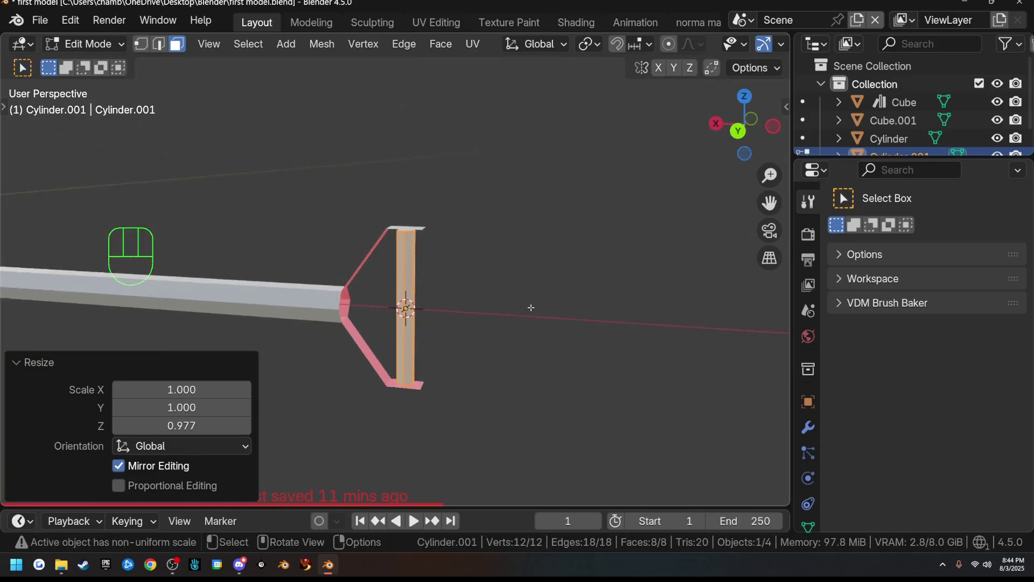
# Step: Return to Object Mode and apply Shade Smooth to the pull handle and to the grip cylinder
pyautogui.press('Tab')
pyautogui.click(251, 297)
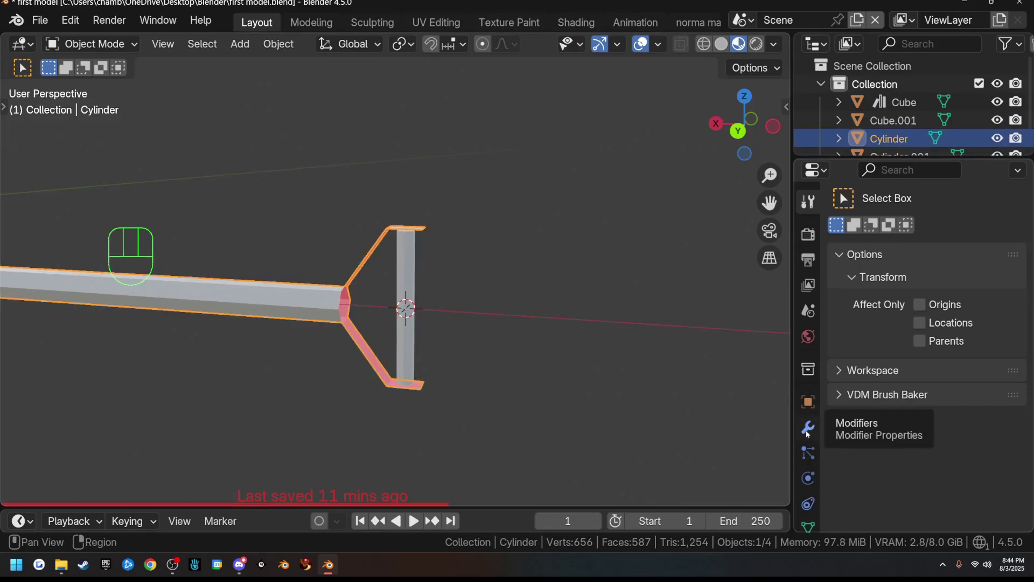
pyautogui.keyDown('shift'); pyautogui.moveTo(368, 242); pyautogui.dragTo(316, 223, button='middle'); pyautogui.keyUp('shift')
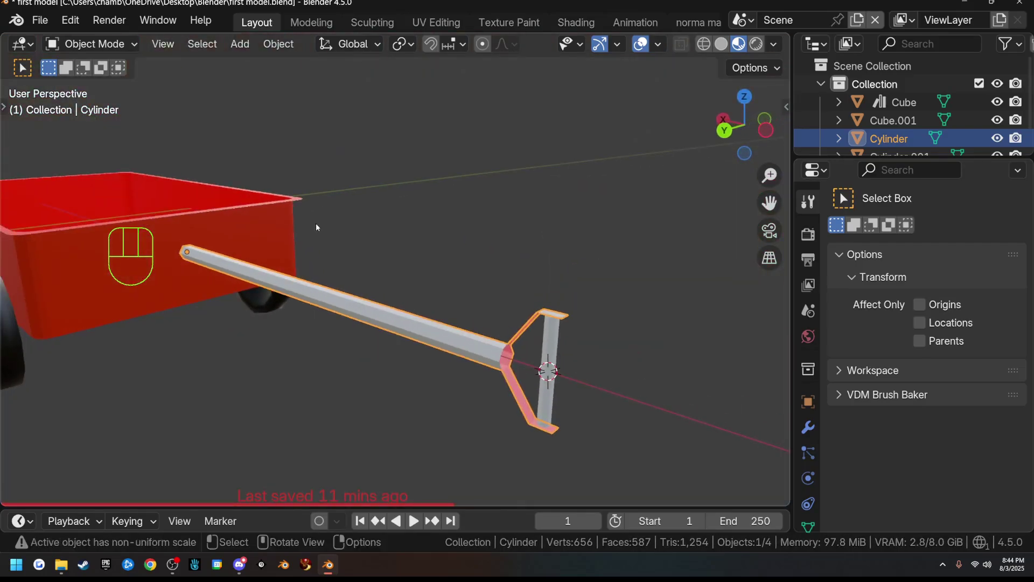
pyautogui.rightClick(457, 343)
pyautogui.click(396, 143)
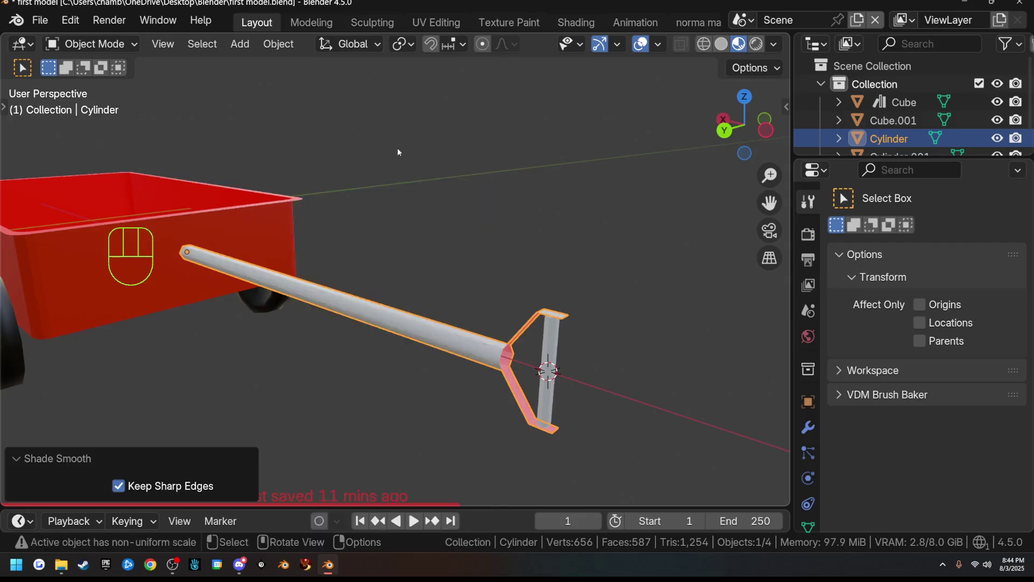
pyautogui.click(558, 348)
pyautogui.rightClick(554, 344)
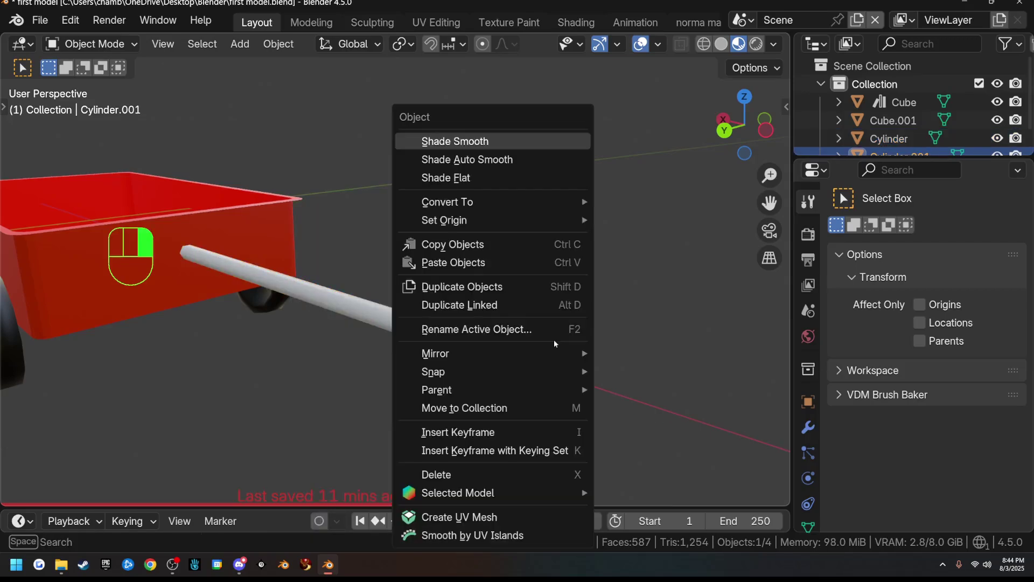
pyautogui.click(505, 146)
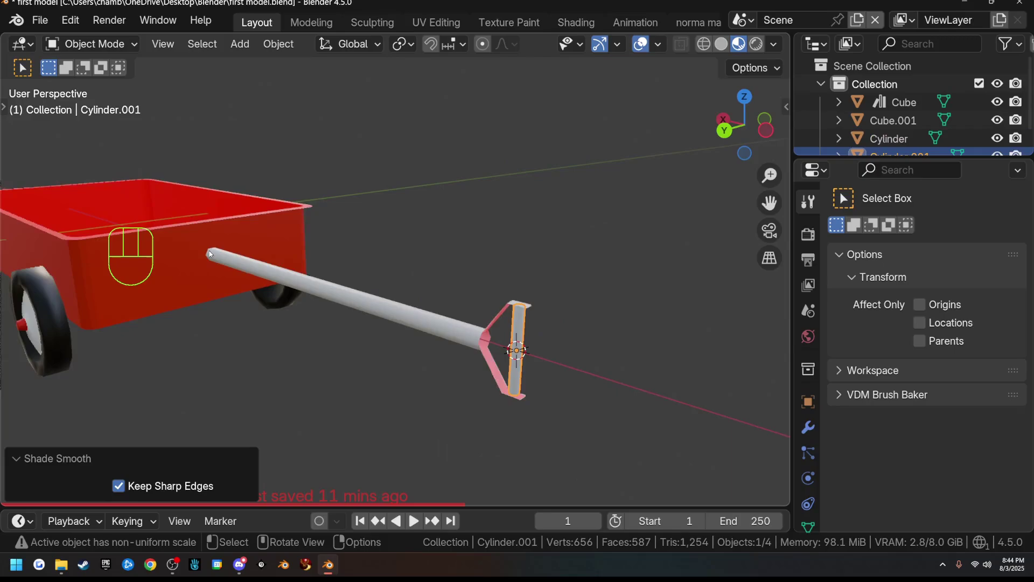
# Step: Apply Shade Smooth to the red wagon bed
pyautogui.keyDown('shift'); pyautogui.moveTo(210, 253); pyautogui.dragTo(315, 302, button='middle'); pyautogui.keyUp('shift')
pyautogui.click(315, 308)
pyautogui.rightClick(315, 309)
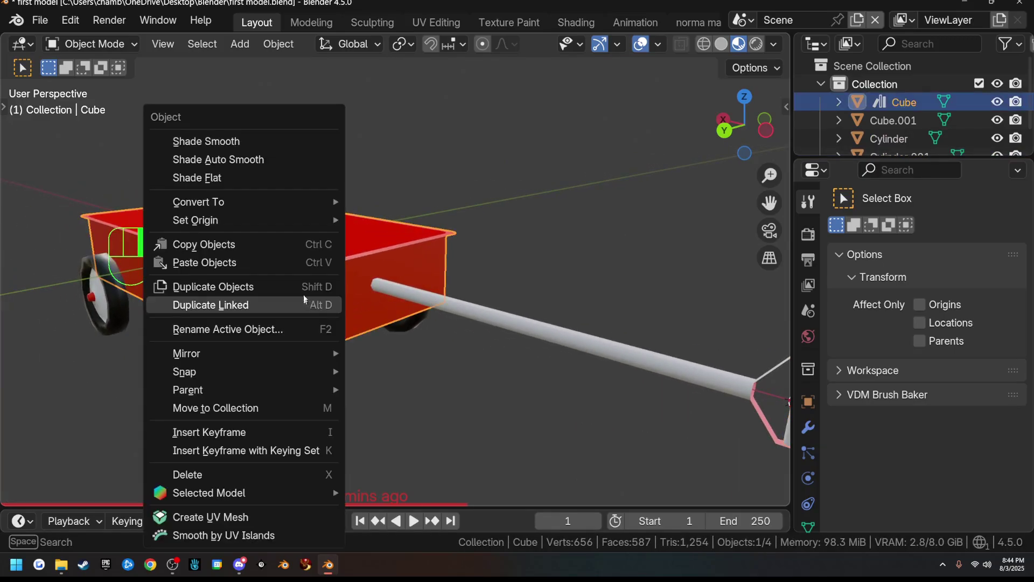
pyautogui.click(206, 141)
pyautogui.moveTo(273, 146)
pyautogui.mouseDown(button='middle')
pyautogui.moveTo(286, 266)
pyautogui.moveTo(369, 354)
pyautogui.moveTo(271, 208)
pyautogui.moveTo(348, 280)
pyautogui.mouseUp(button='middle')
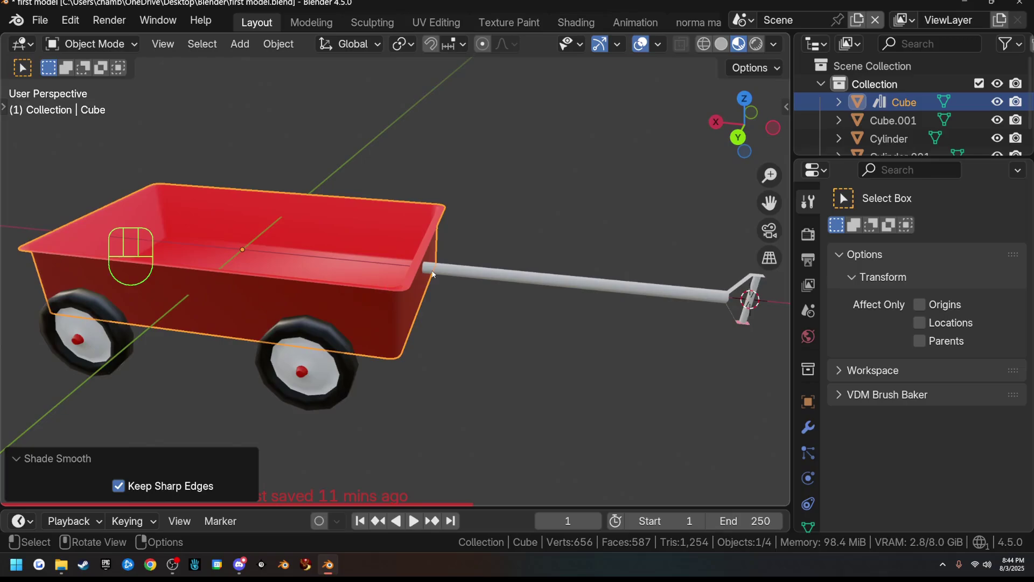
# Step: Select the pull handle and grip together and rotate them 90 degrees about global X
pyautogui.keyDown('shift'); pyautogui.moveTo(428, 280); pyautogui.dragTo(540, 226, button='middle'); pyautogui.keyUp('shift')
pyautogui.moveTo(541, 227); pyautogui.dragTo(692, 408)
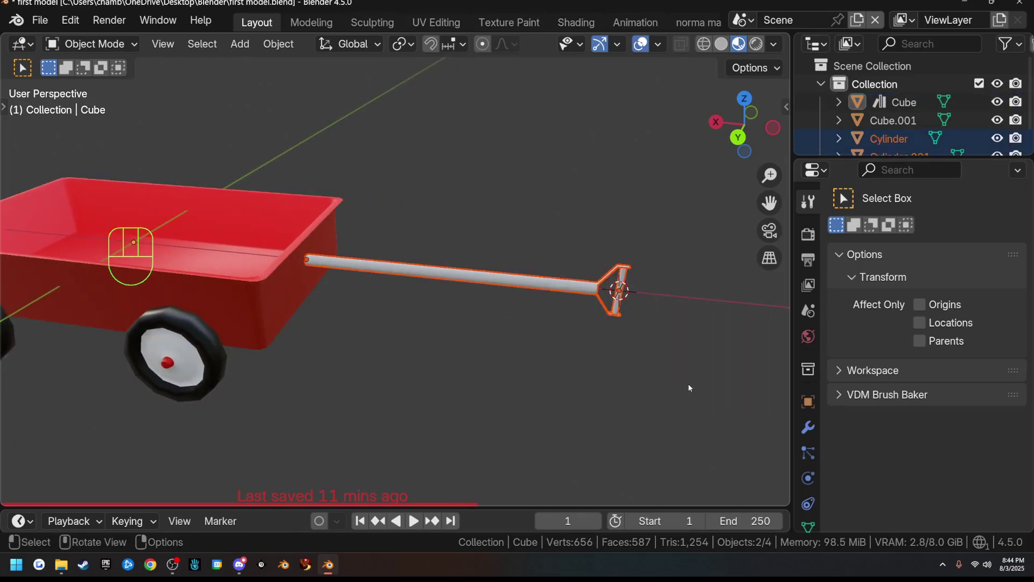
pyautogui.write('rx')
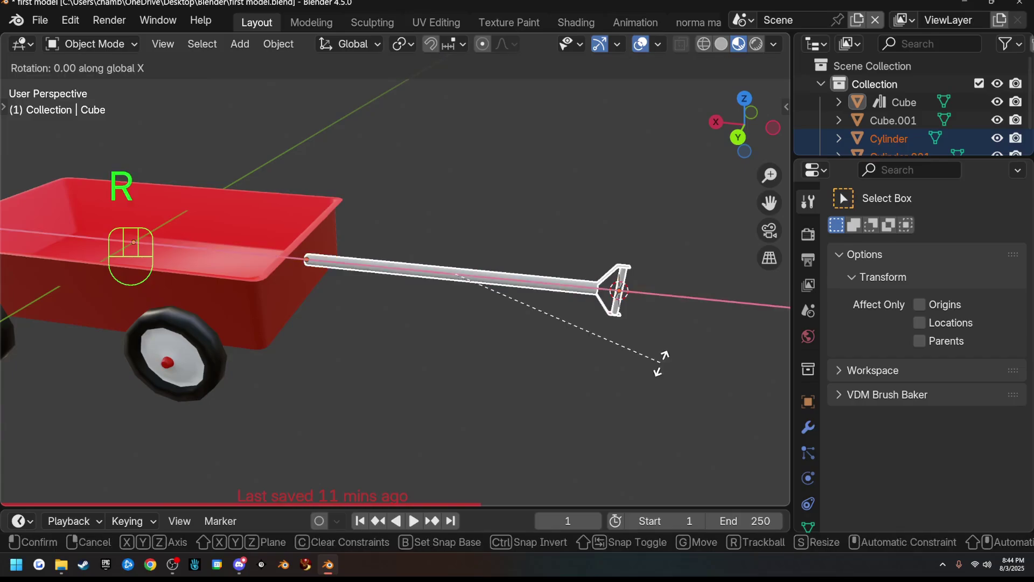
pyautogui.write('90')
pyautogui.press('Return')
pyautogui.moveTo(660, 362); pyautogui.dragTo(579, 334, button='middle')
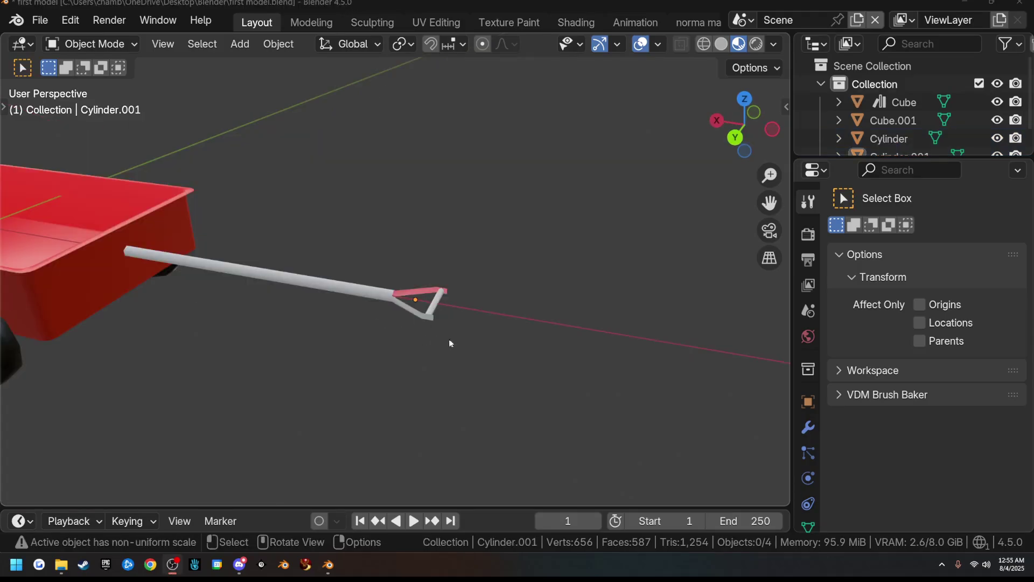
# Step: Open the handle and grip together in Edit Mode with X-ray on and select the grip and both prong ends
pyautogui.moveTo(493, 336); pyautogui.dragTo(503, 378, button='middle')
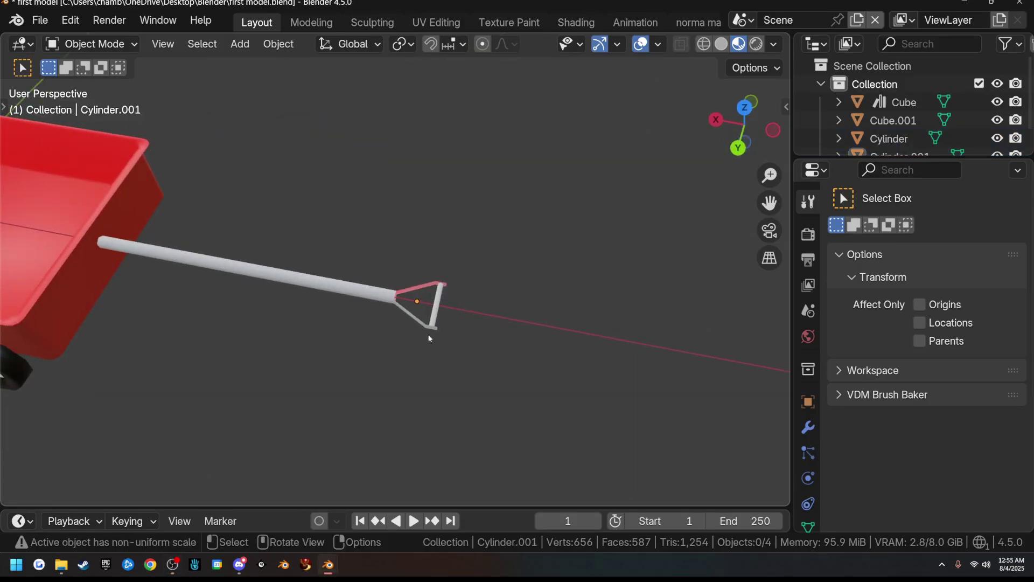
pyautogui.scroll(5, 451, 355)
pyautogui.keyDown('shift'); pyautogui.moveTo(619, 420); pyautogui.dragTo(558, 344, button='middle'); pyautogui.keyUp('shift')
pyautogui.click(318, 263)
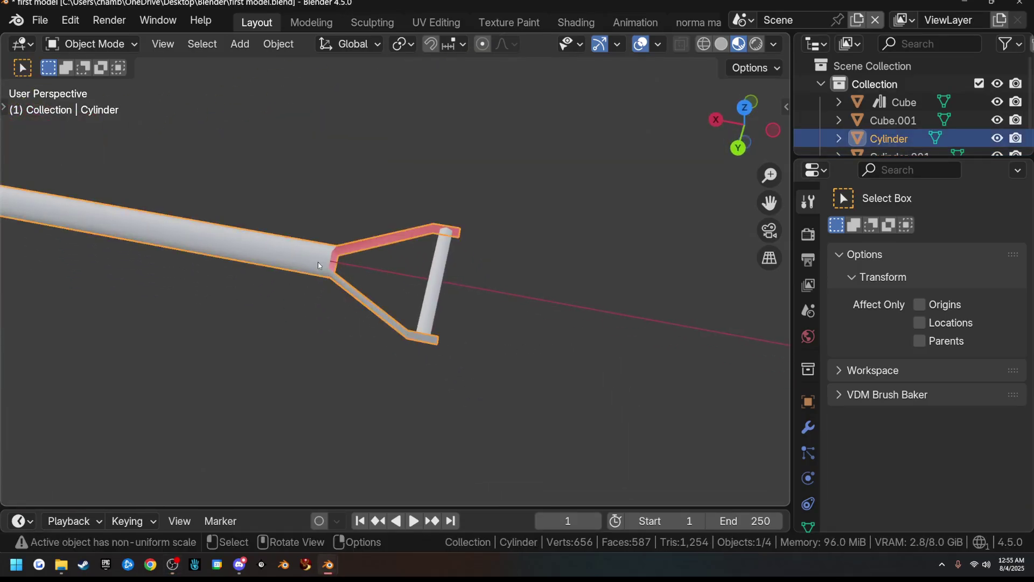
pyautogui.keyDown('shift'); pyautogui.click(439, 277); pyautogui.keyUp('shift')
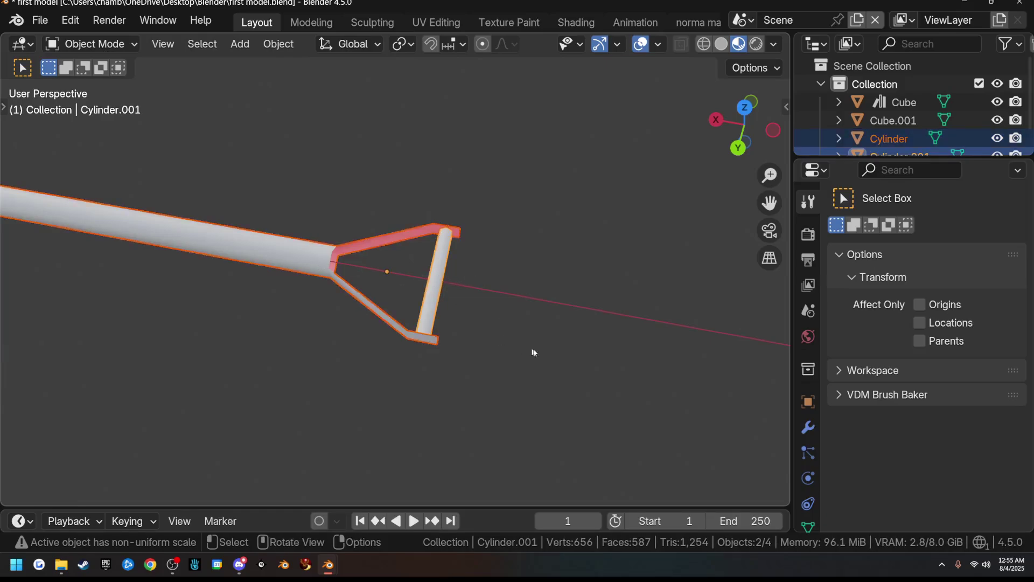
pyautogui.press('Tab')
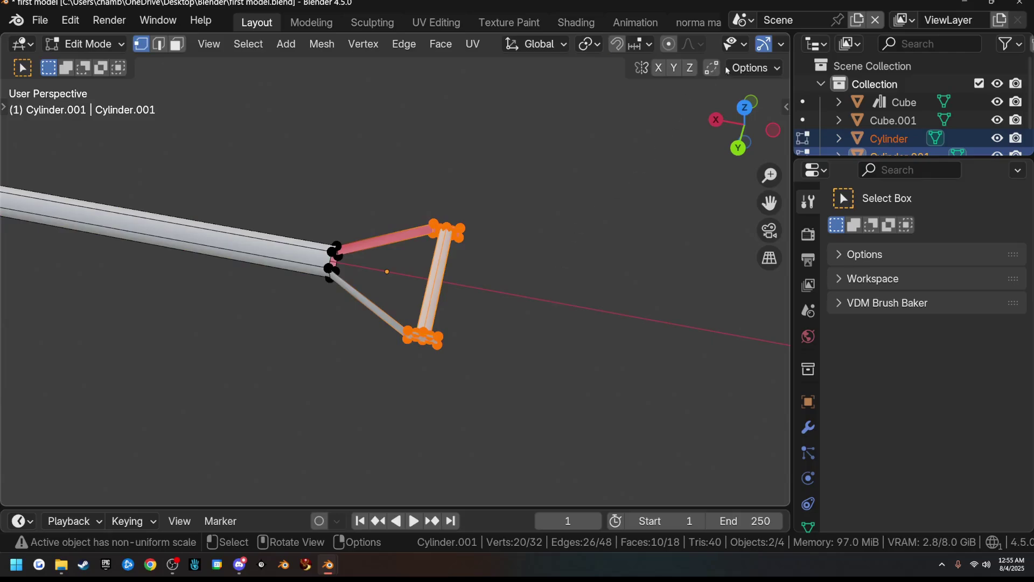
pyautogui.moveTo(718, 48); pyautogui.dragTo(501, 49, button='middle')
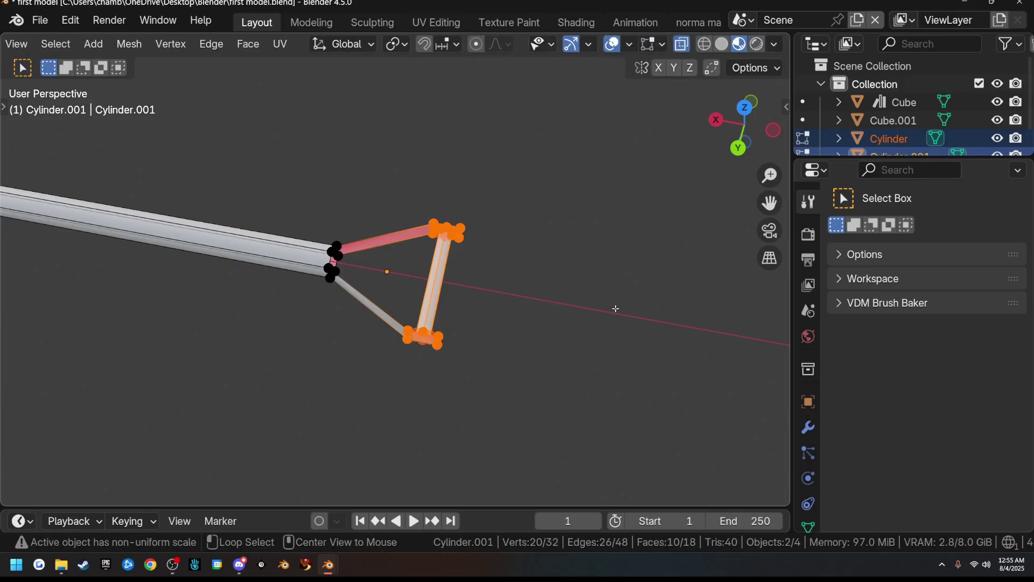
pyautogui.hotkey('alt', 'z')
pyautogui.click(479, 380)
pyautogui.moveTo(392, 195); pyautogui.dragTo(554, 394)
# Step: Scale the selected grip and prong ends uniformly by 1.399
pyautogui.moveTo(590, 338); pyautogui.dragTo(543, 342, button='middle')
pyautogui.scroll(-6, 526, 338)
pyautogui.press('s')
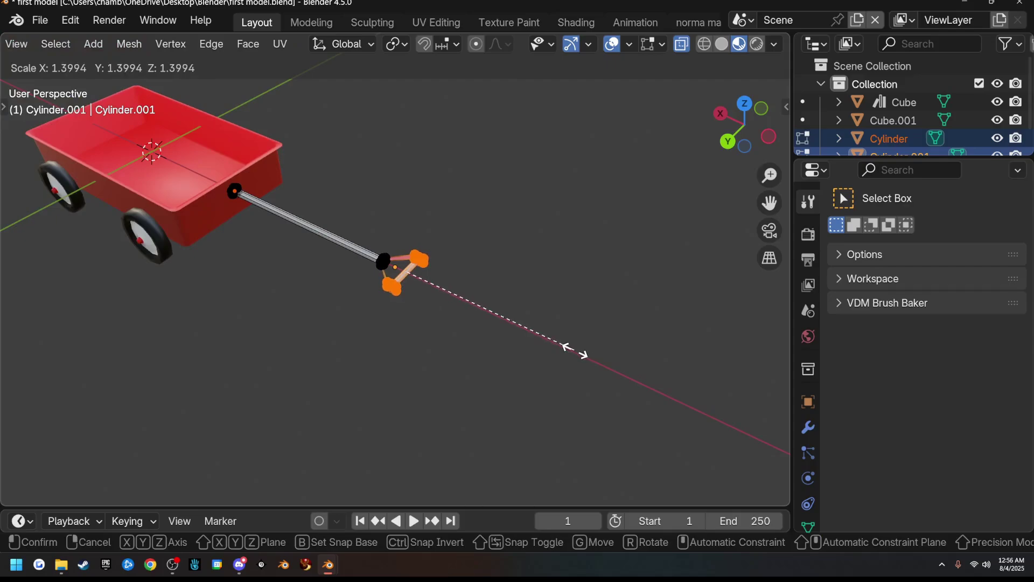
pyautogui.click(576, 351)
pyautogui.moveTo(576, 353); pyautogui.dragTo(425, 291, button='middle')
# Step: Move the enlarged grip and prong ends about 0.0048 m along global X and return to Object Mode
pyautogui.press('g')
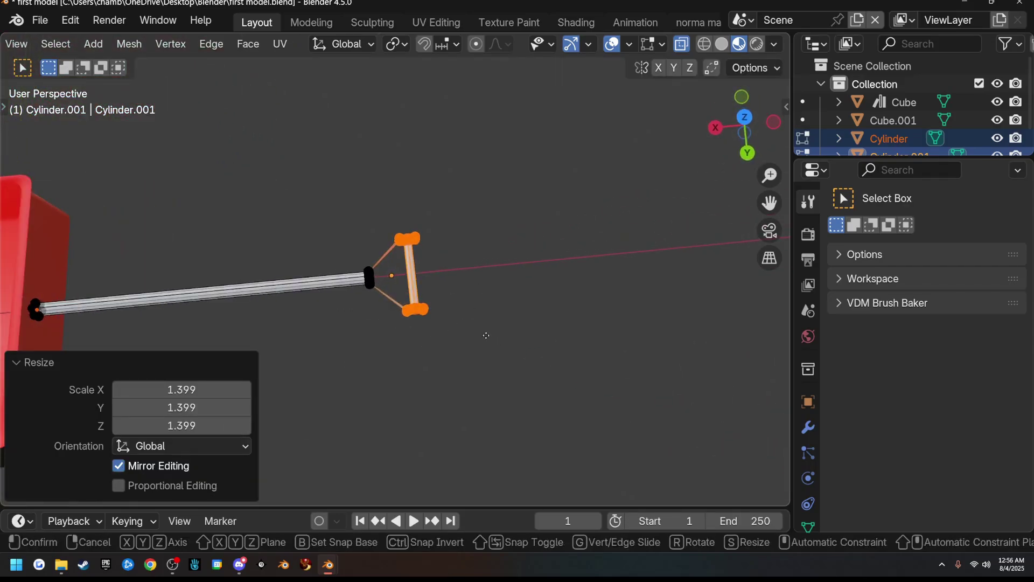
pyautogui.press('x')
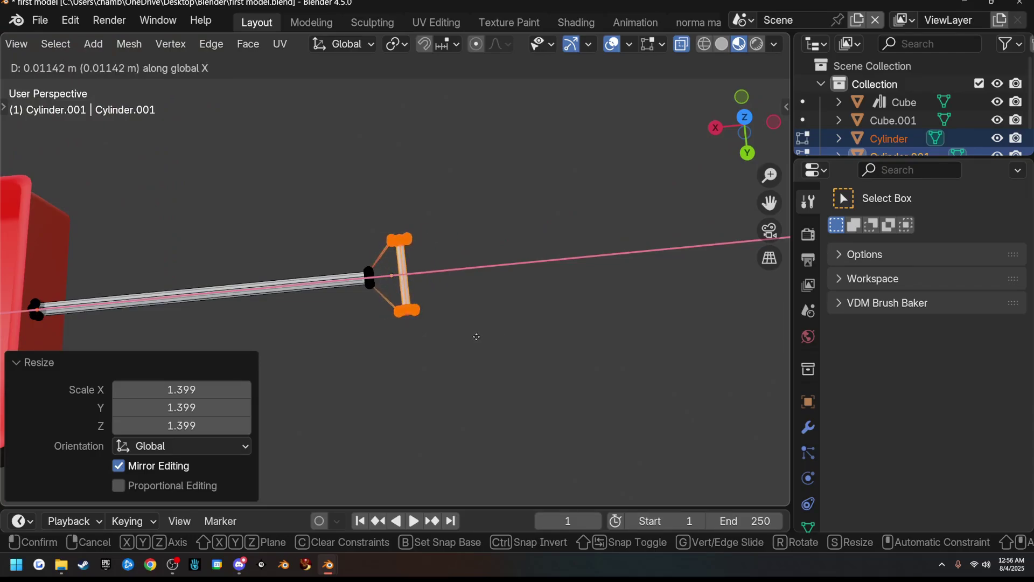
pyautogui.click(482, 337)
pyautogui.moveTo(482, 337); pyautogui.dragTo(393, 215, button='middle')
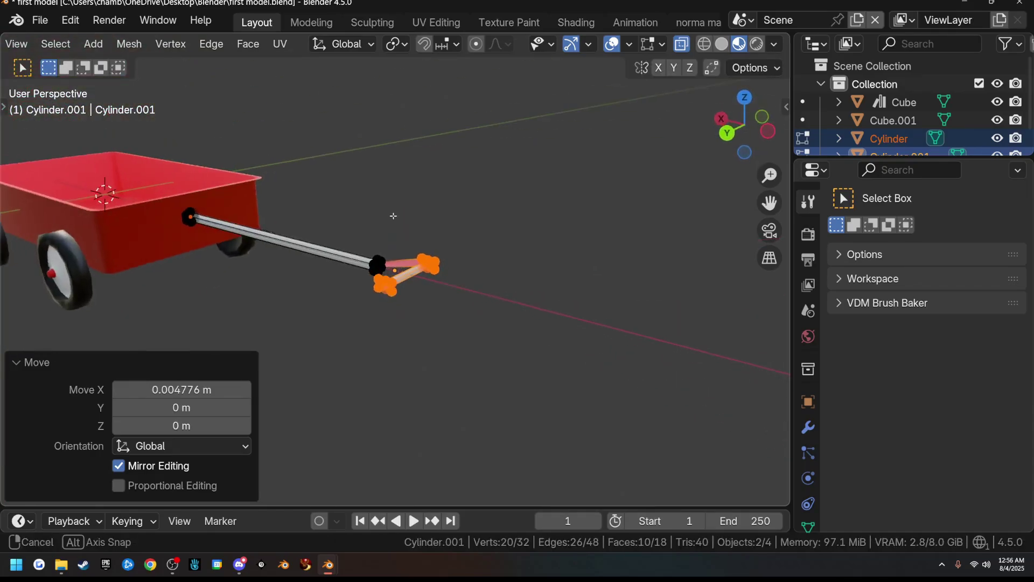
pyautogui.press('Tab')
pyautogui.moveTo(433, 280); pyautogui.dragTo(482, 376, button='middle')
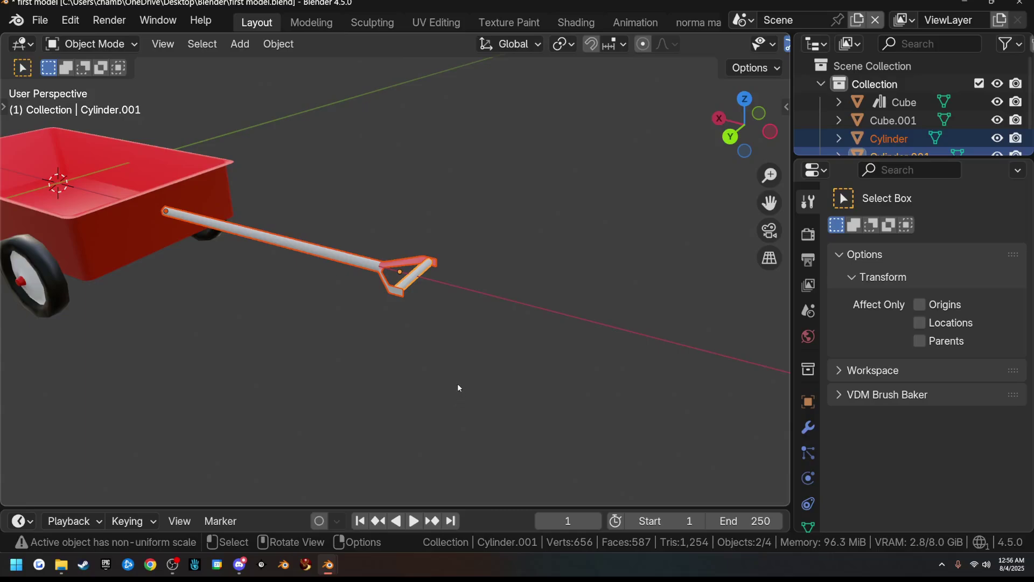
pyautogui.moveTo(441, 372); pyautogui.dragTo(385, 392, button='middle')
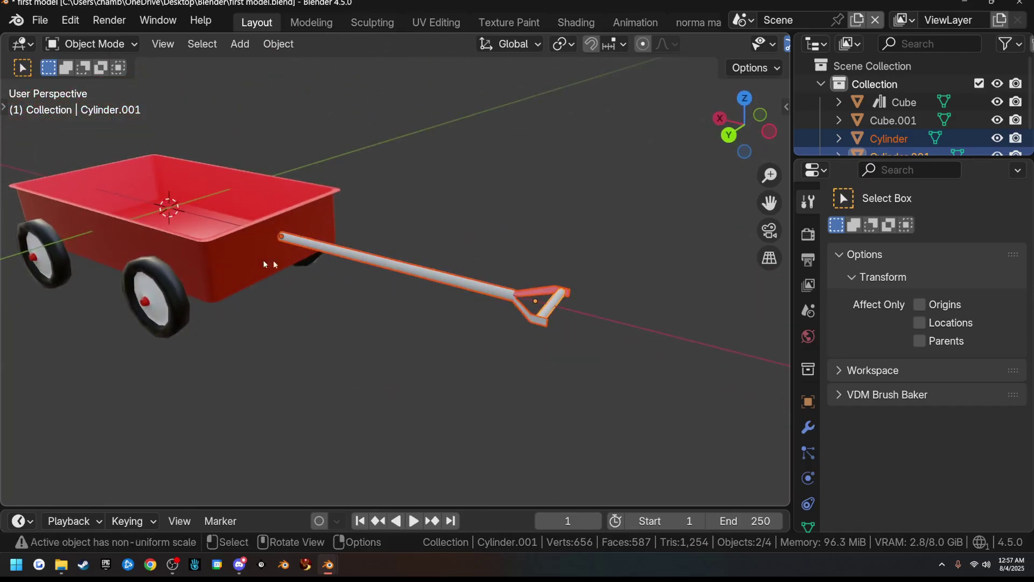